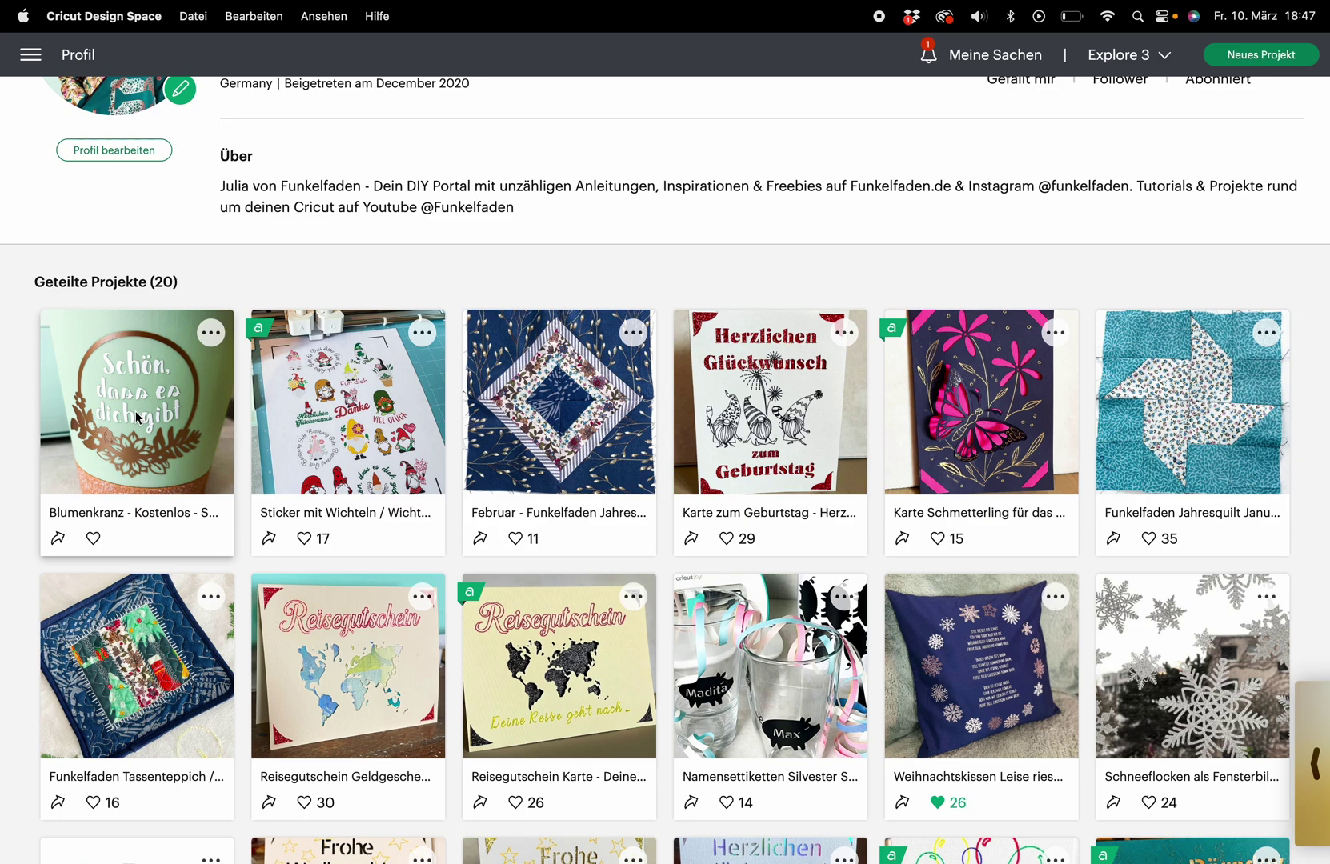
- Open the shared project "Blumenkranz - Kostenlos" and look through its details
click(136, 411)
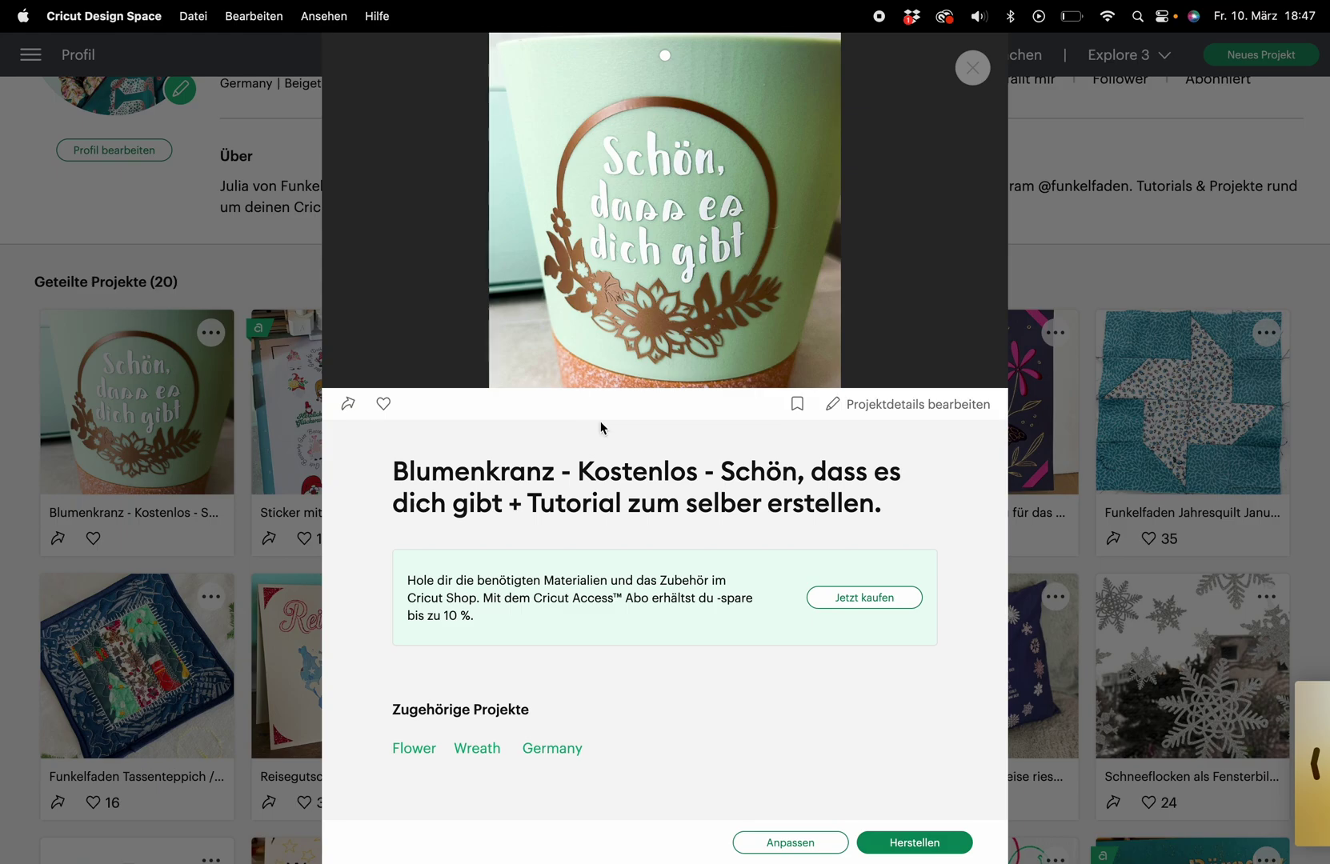
scroll(709, 473, down, 10)
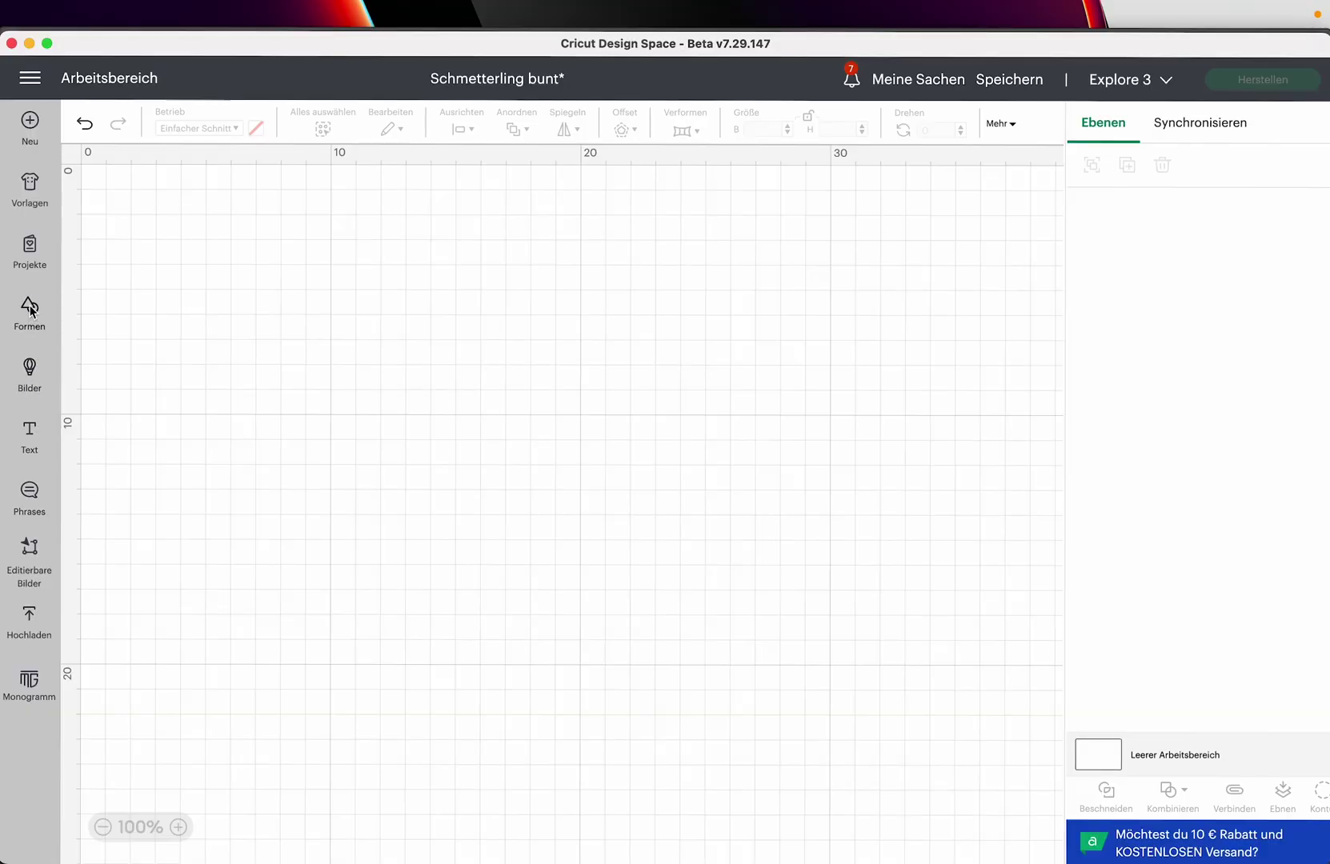
- Insert a circle in the middle of the canvas and place a copy beside it, enlarged to about 5.68 cm
click(31, 310)
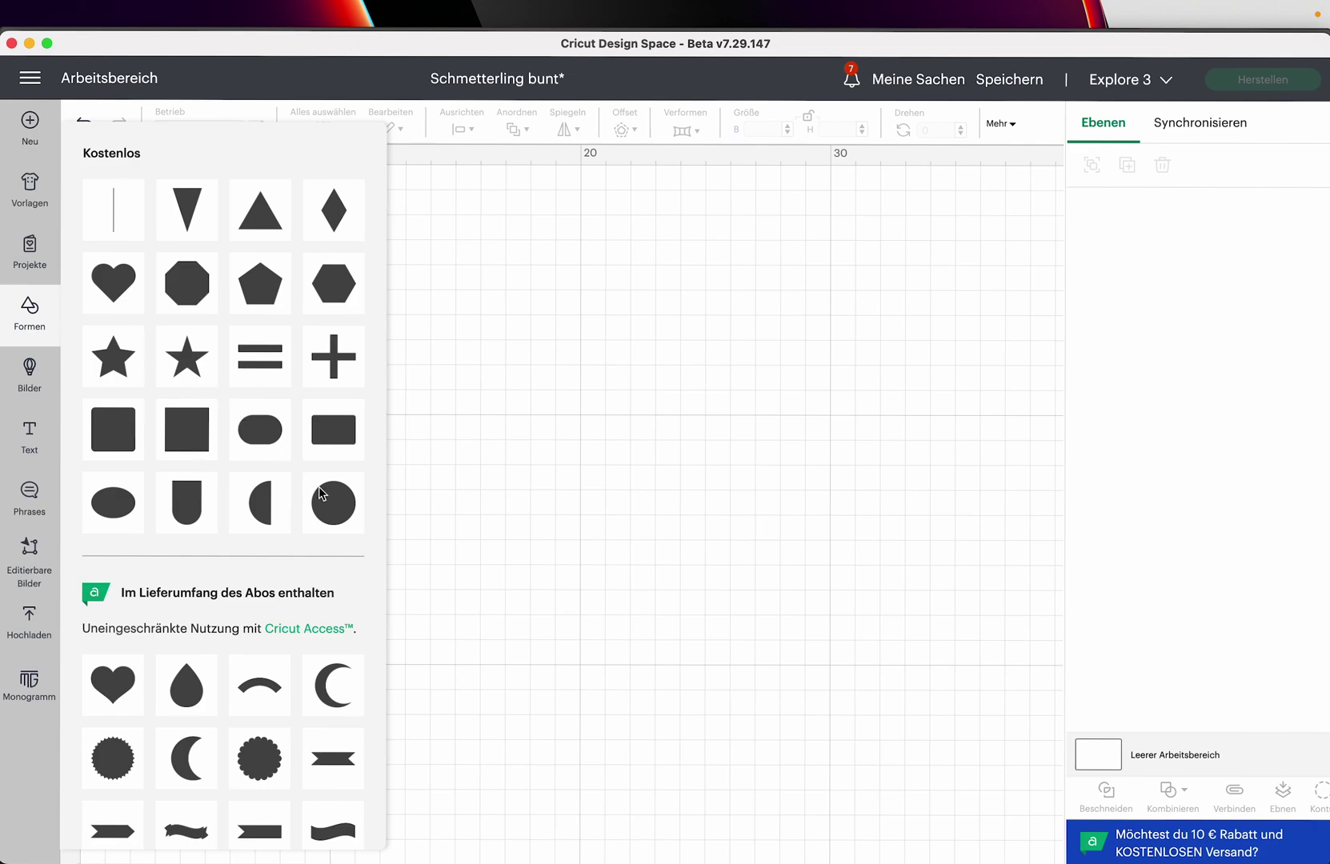
scroll(336, 512, down, 10)
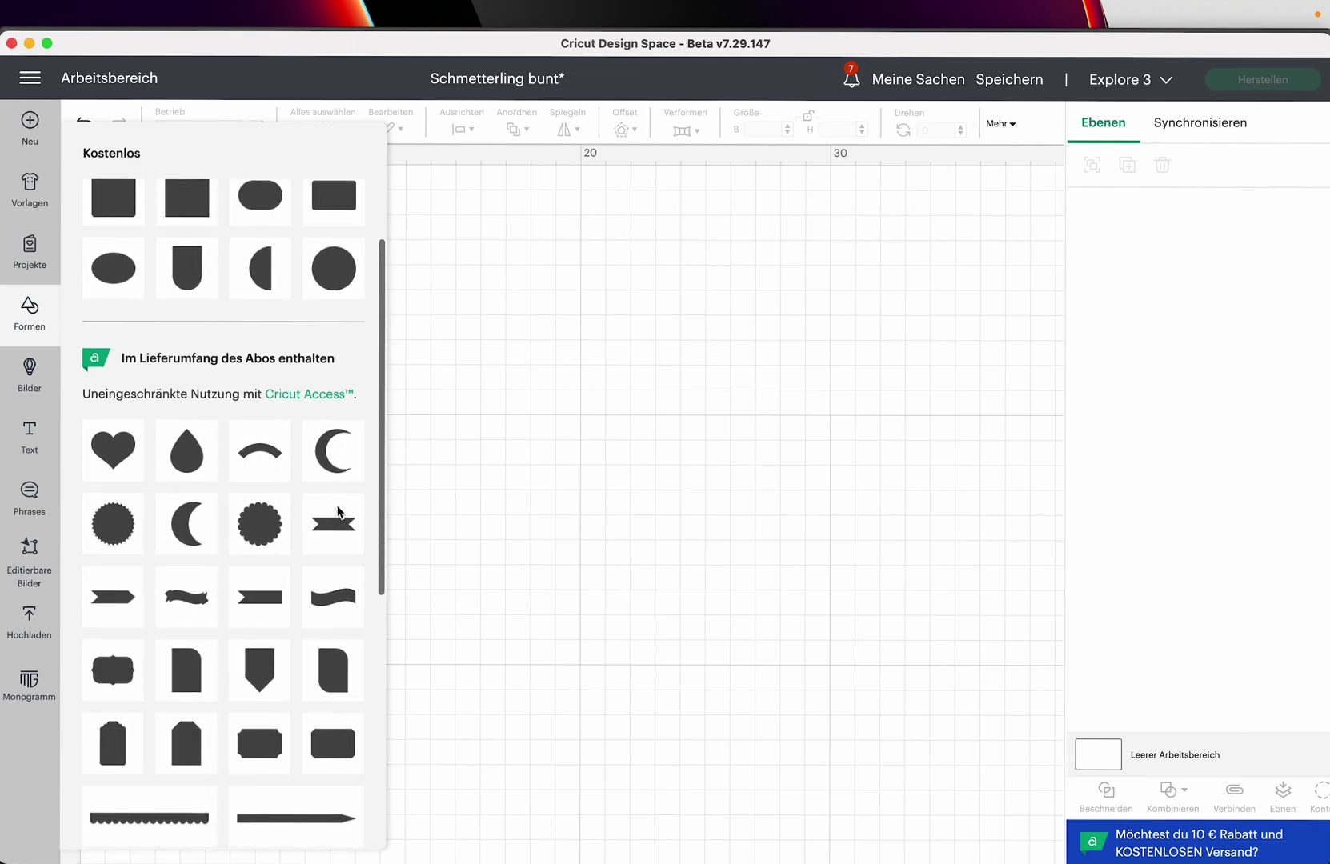
scroll(337, 511, up, 10)
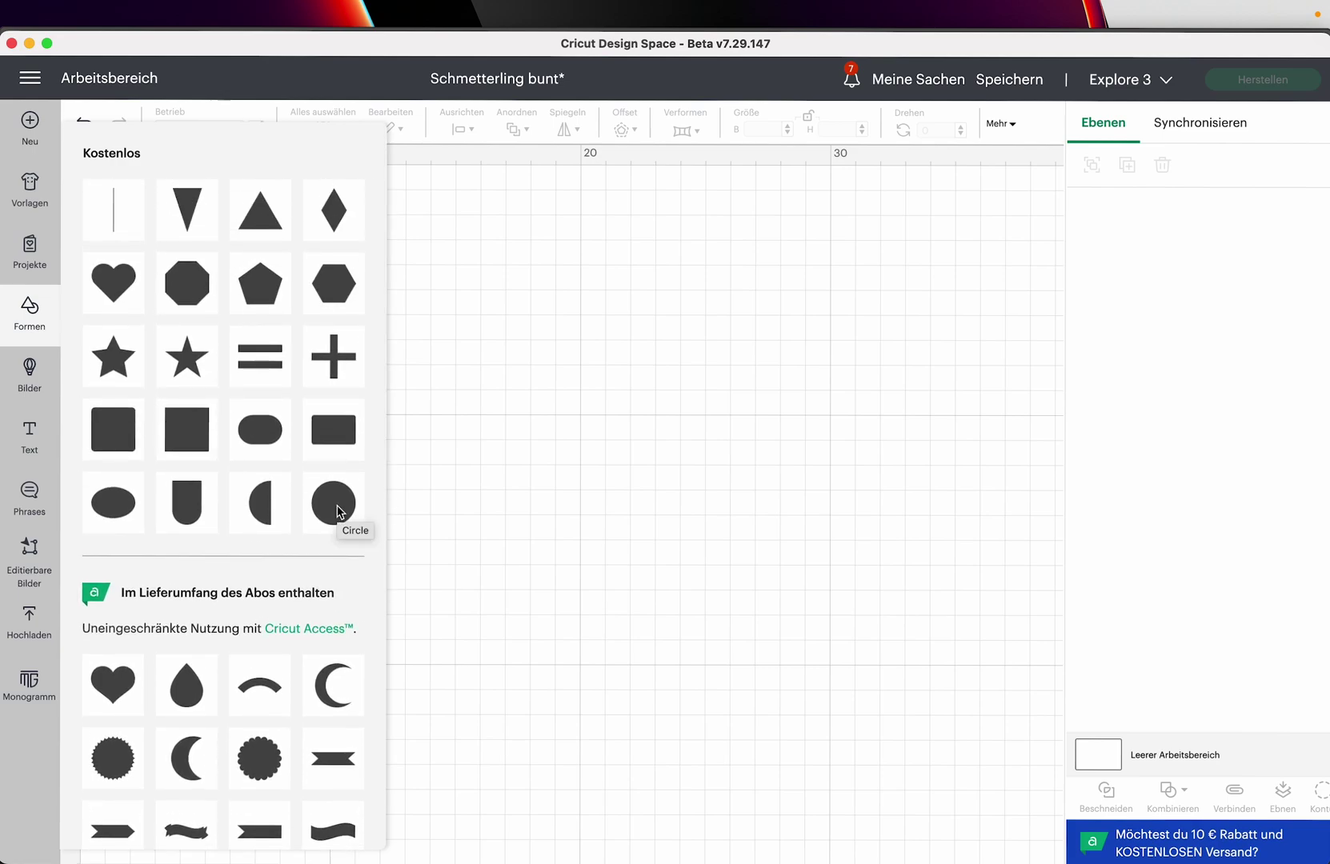
click(337, 511)
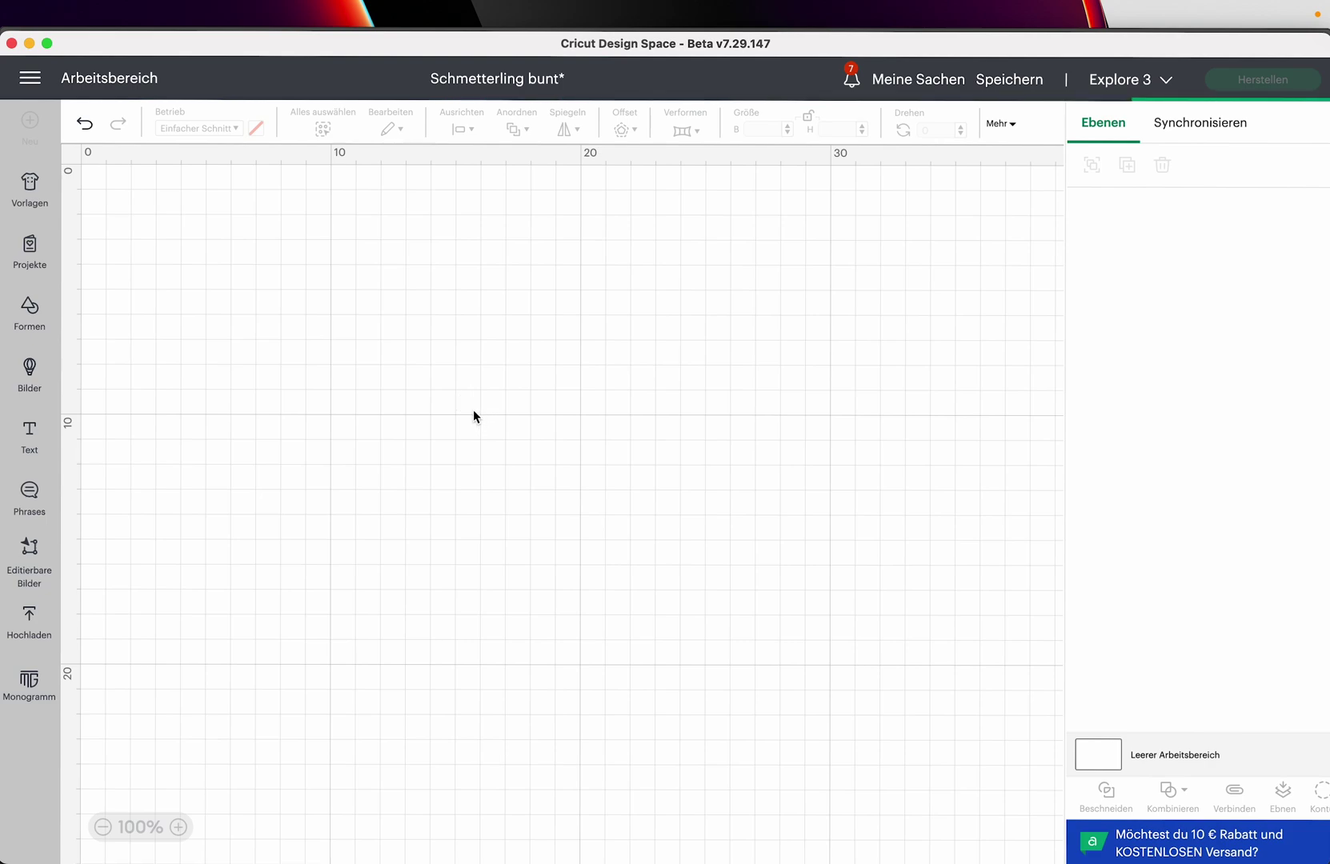
drag(190, 265, 536, 453)
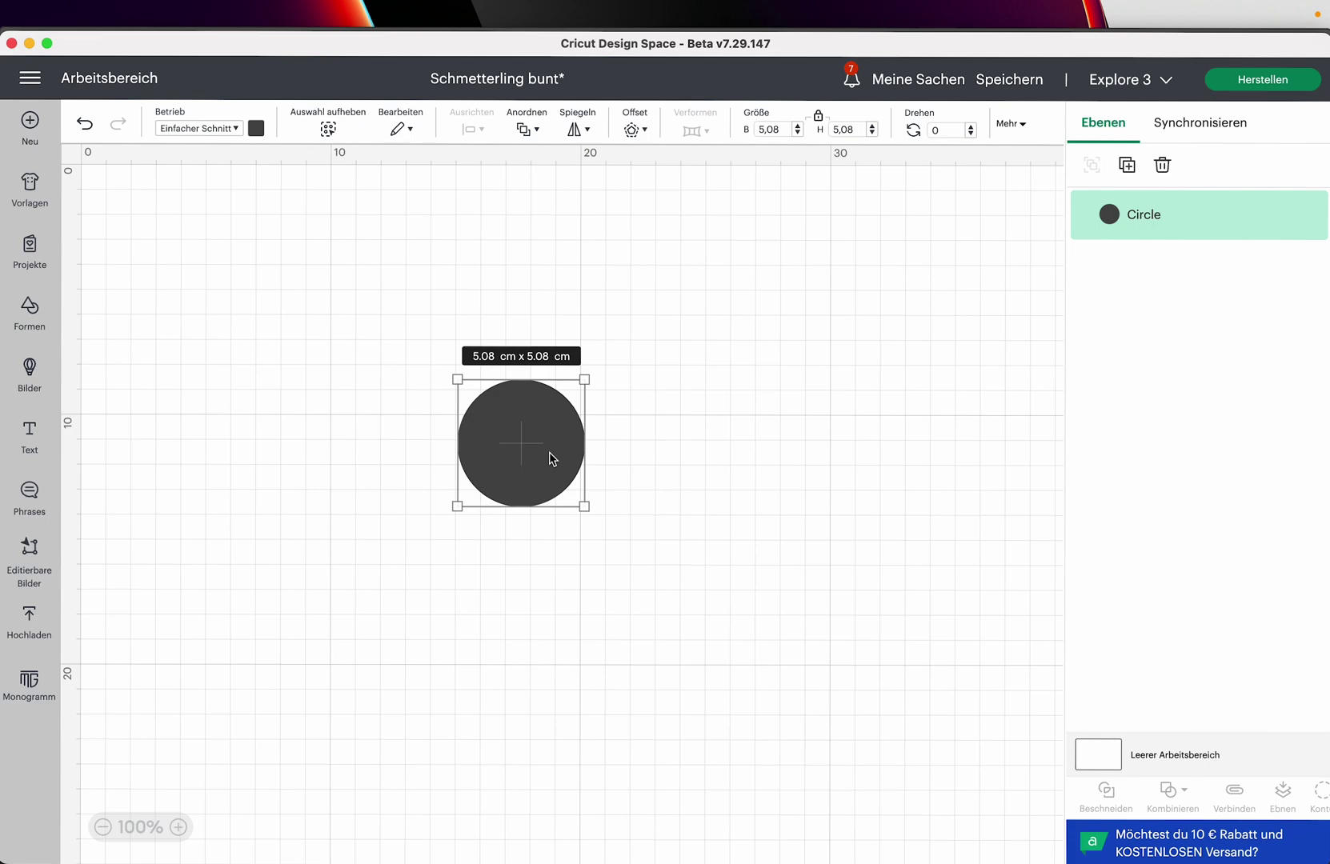
key(super+v)
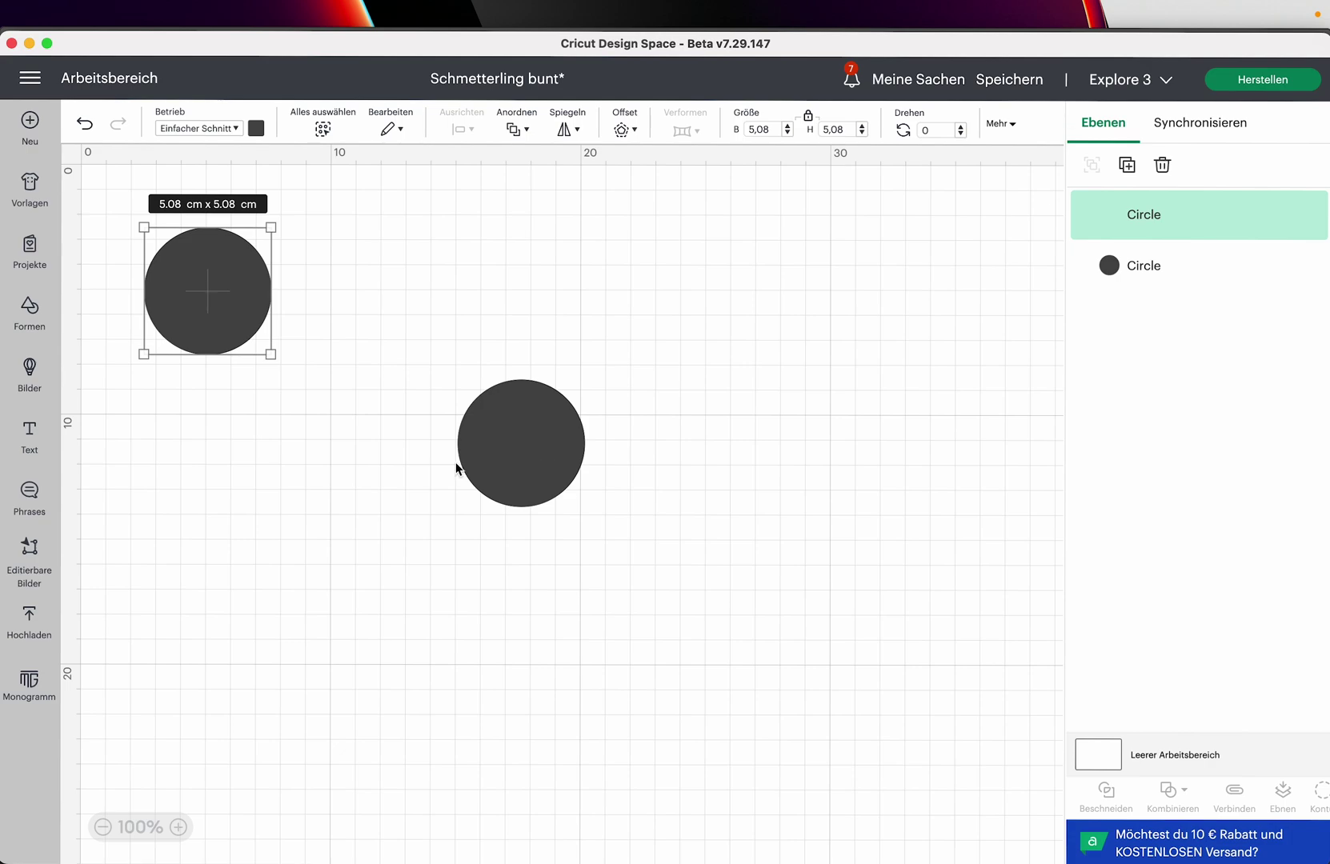
drag(272, 354, 394, 474)
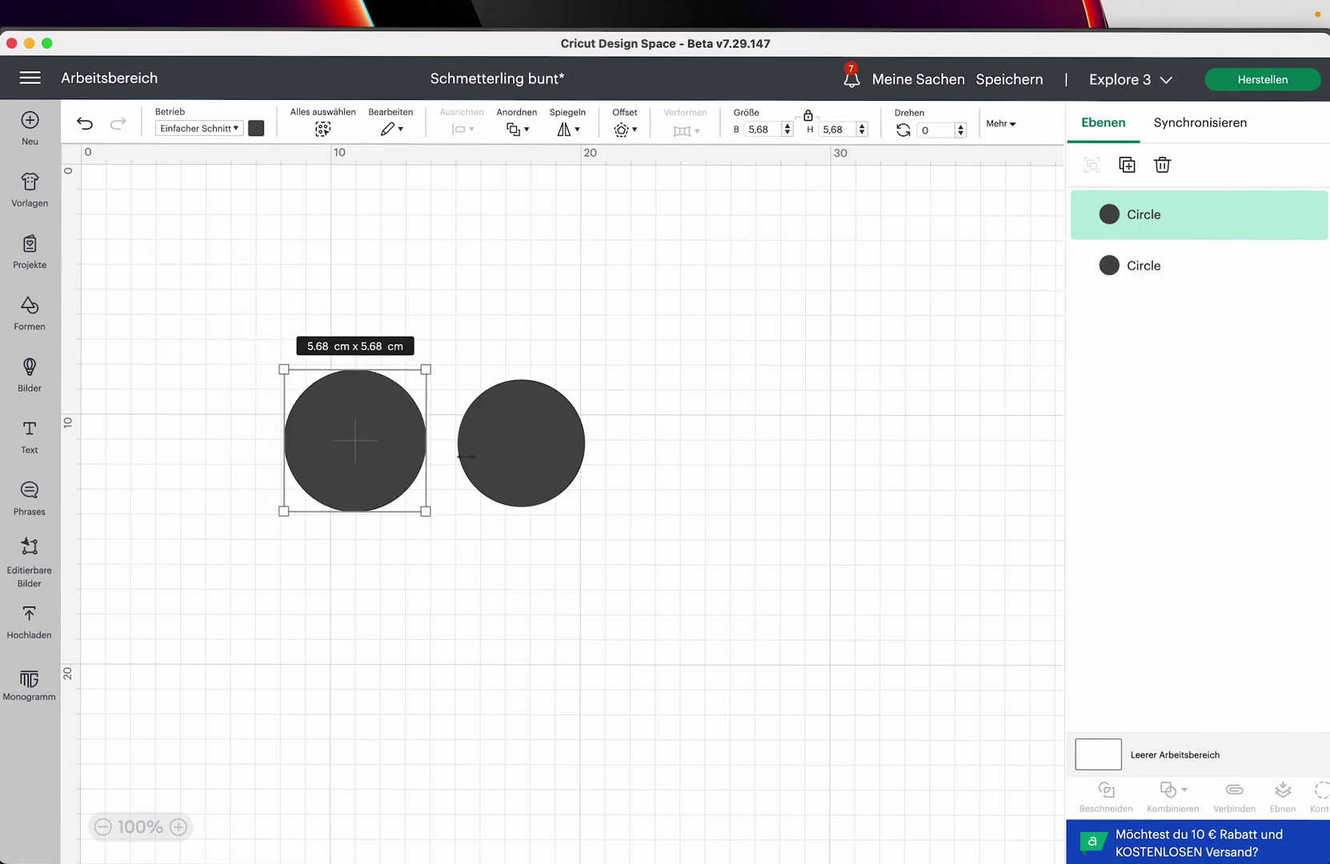
- Colour the smaller circle white and stack it in front of the larger dark circle so that they overlap
click(549, 457)
click(256, 128)
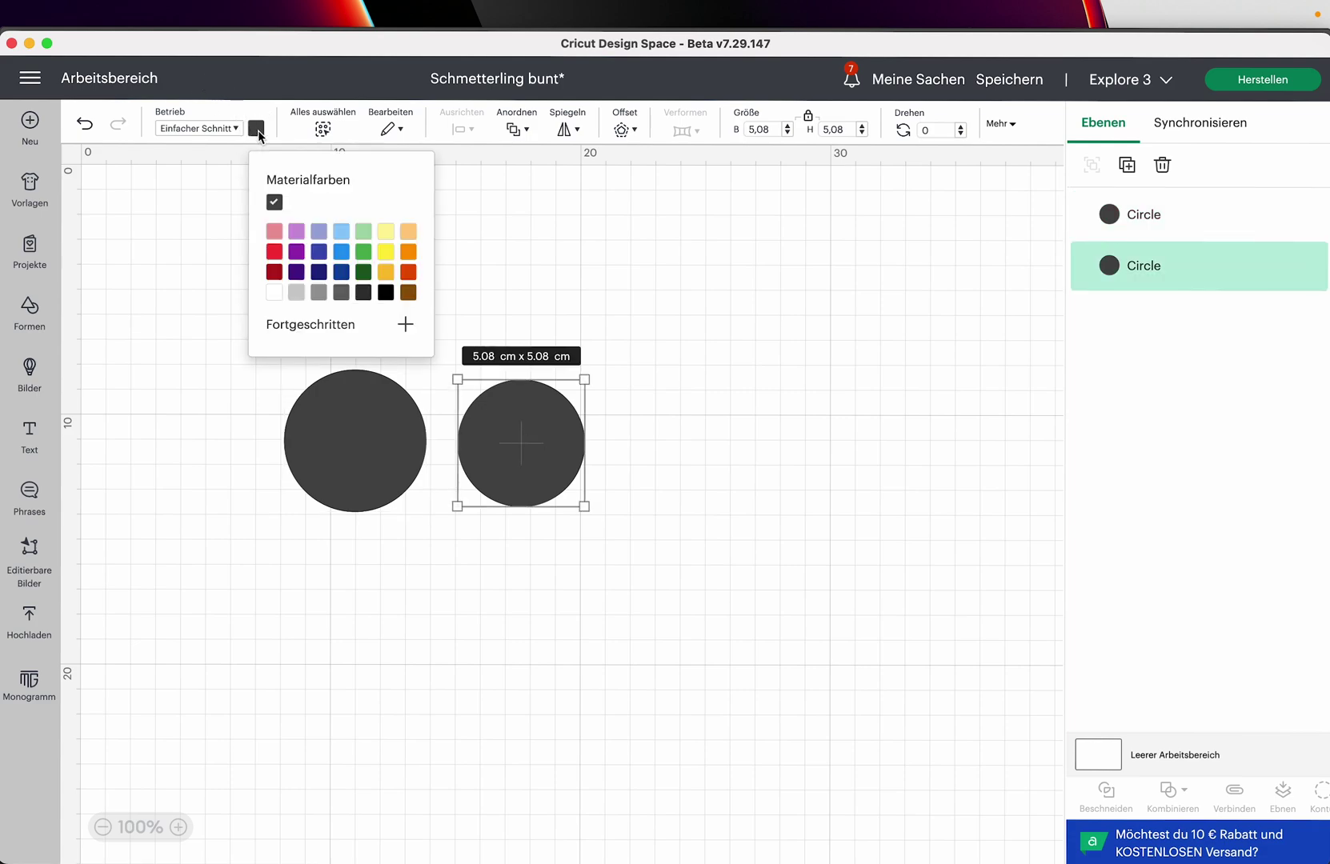
click(274, 292)
drag(525, 446, 557, 453)
drag(1155, 264, 1154, 218)
drag(585, 473, 422, 485)
- Centre the white and dark circles on each other
drag(492, 583, 233, 370)
click(471, 128)
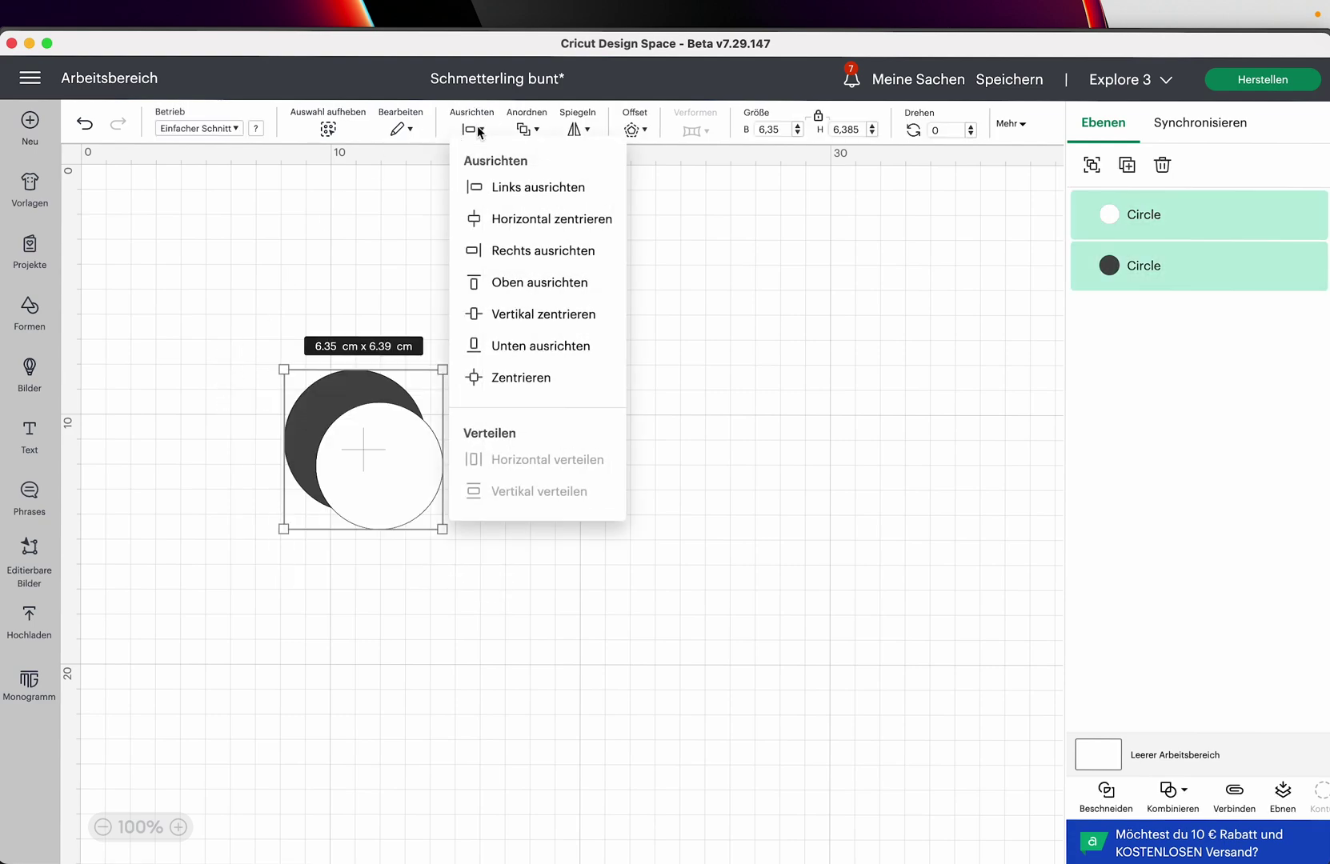
click(523, 388)
click(559, 580)
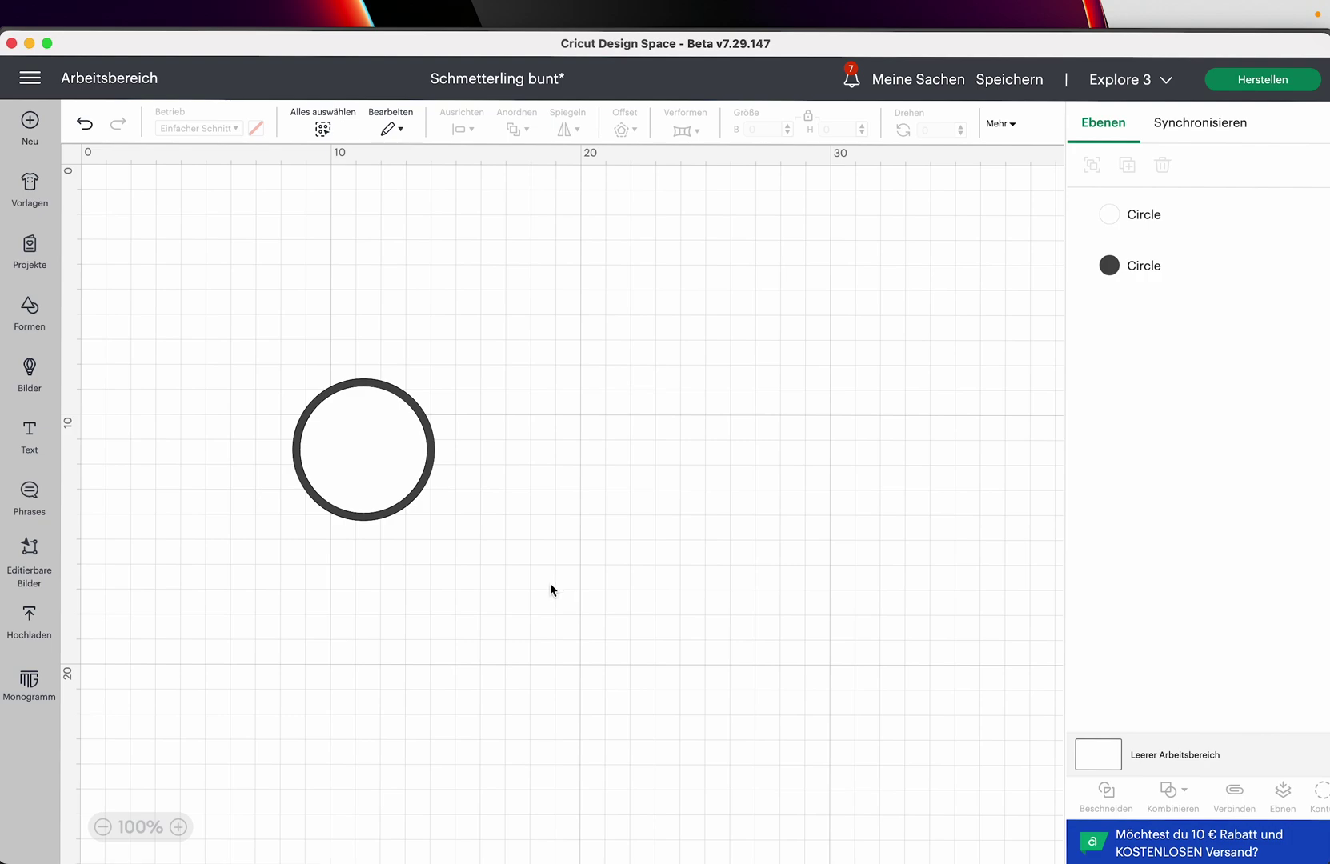
- Slice the two centred circles and delete both cut-out discs, keeping only the dark ring
drag(500, 590, 267, 385)
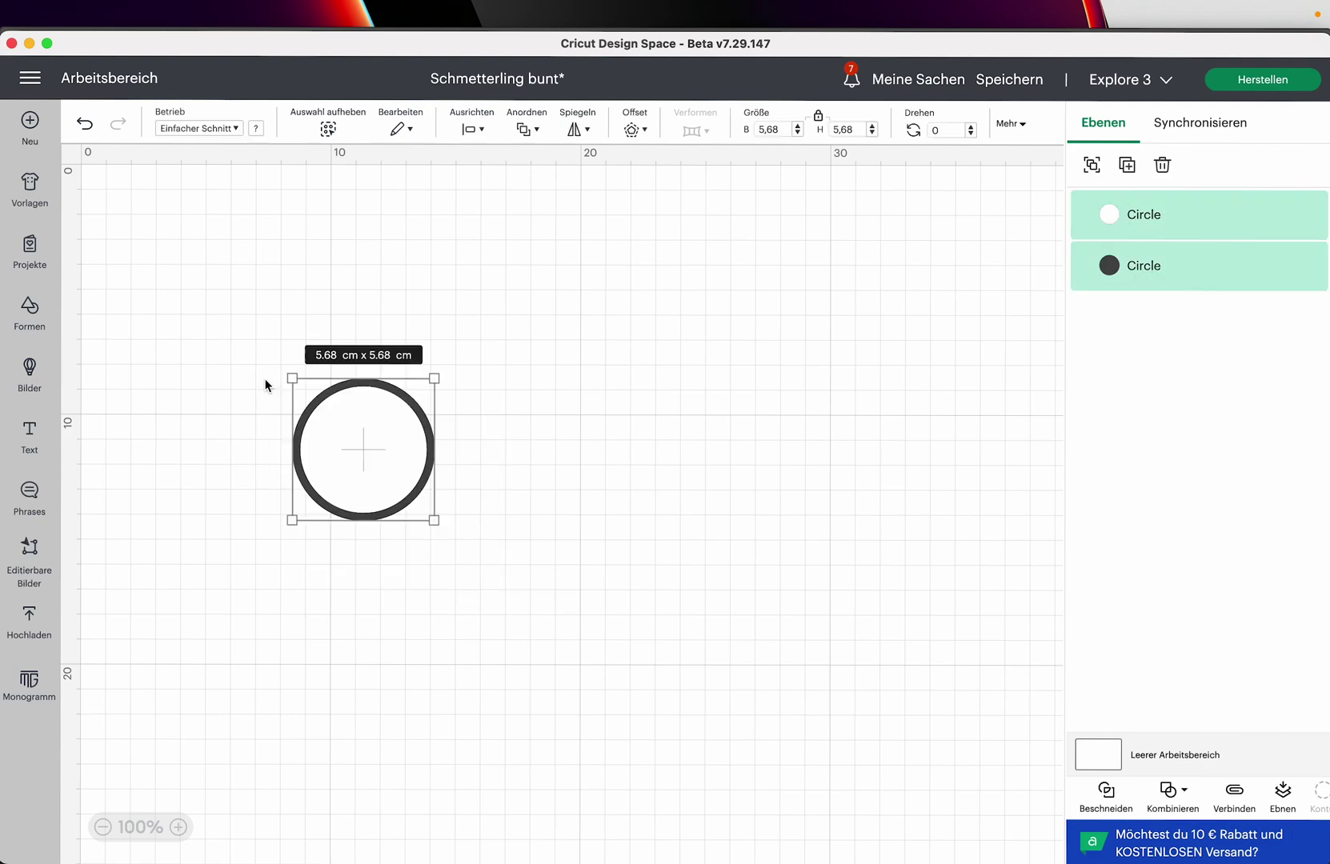
click(1112, 798)
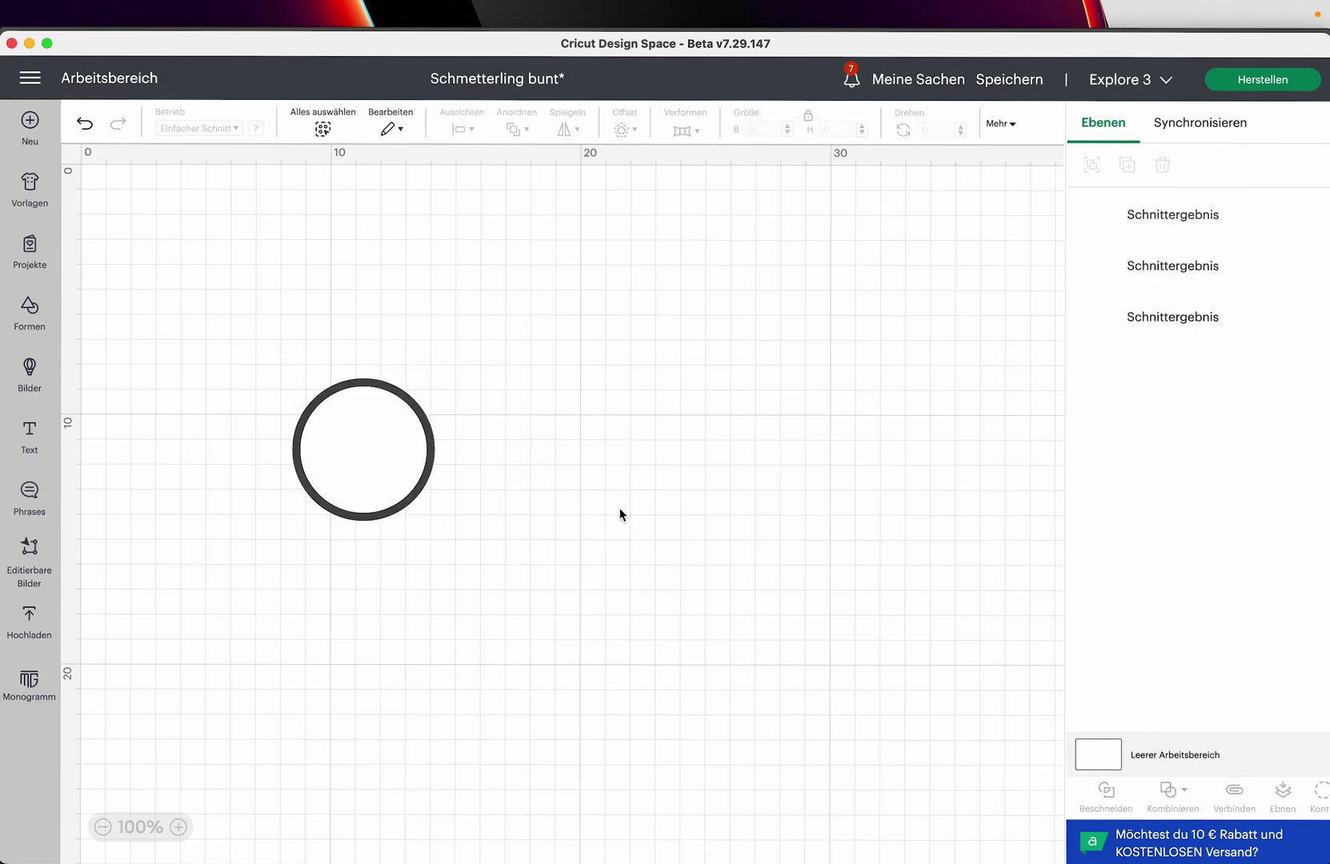
click(363, 440)
drag(362, 440, 743, 394)
drag(330, 465, 747, 443)
drag(840, 525, 718, 398)
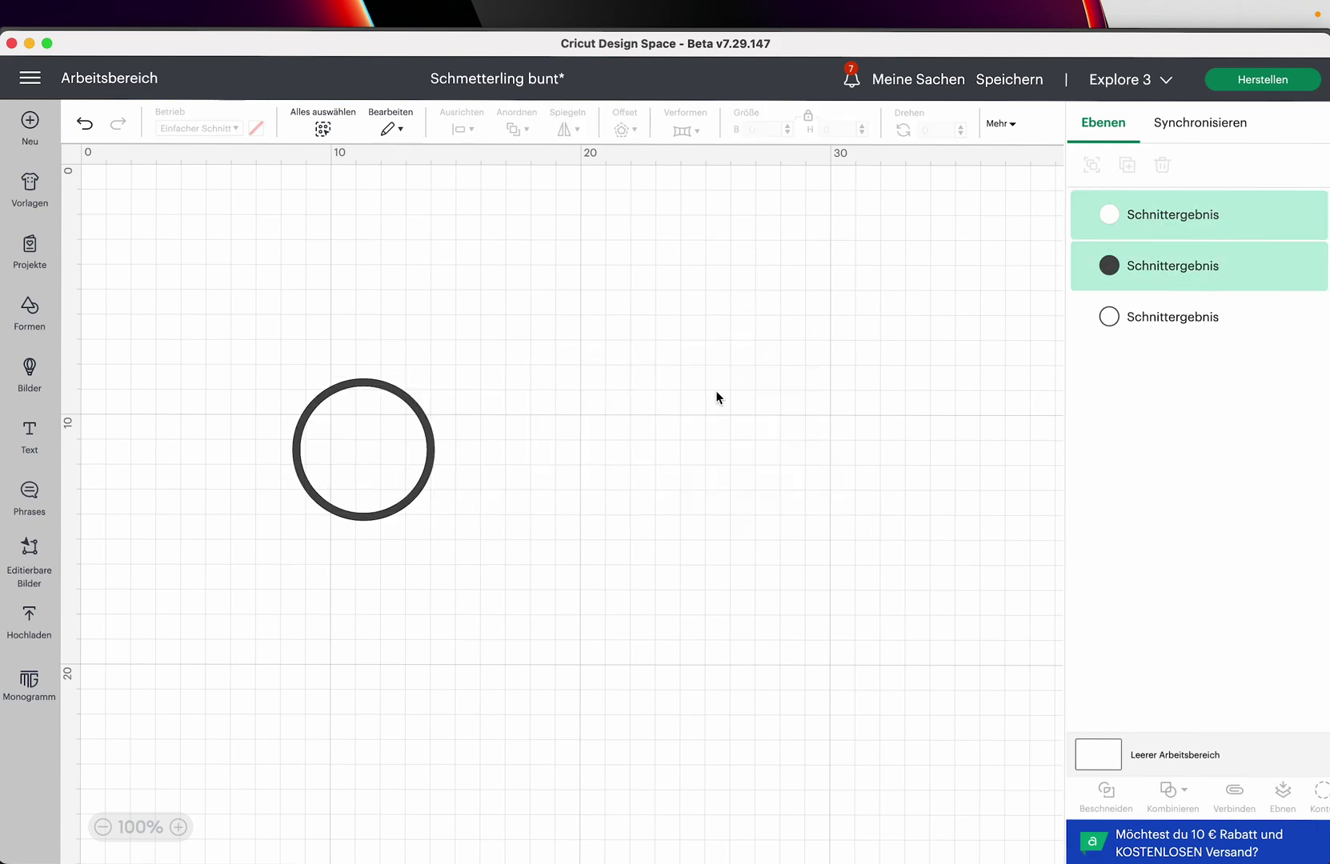
key(Delete)
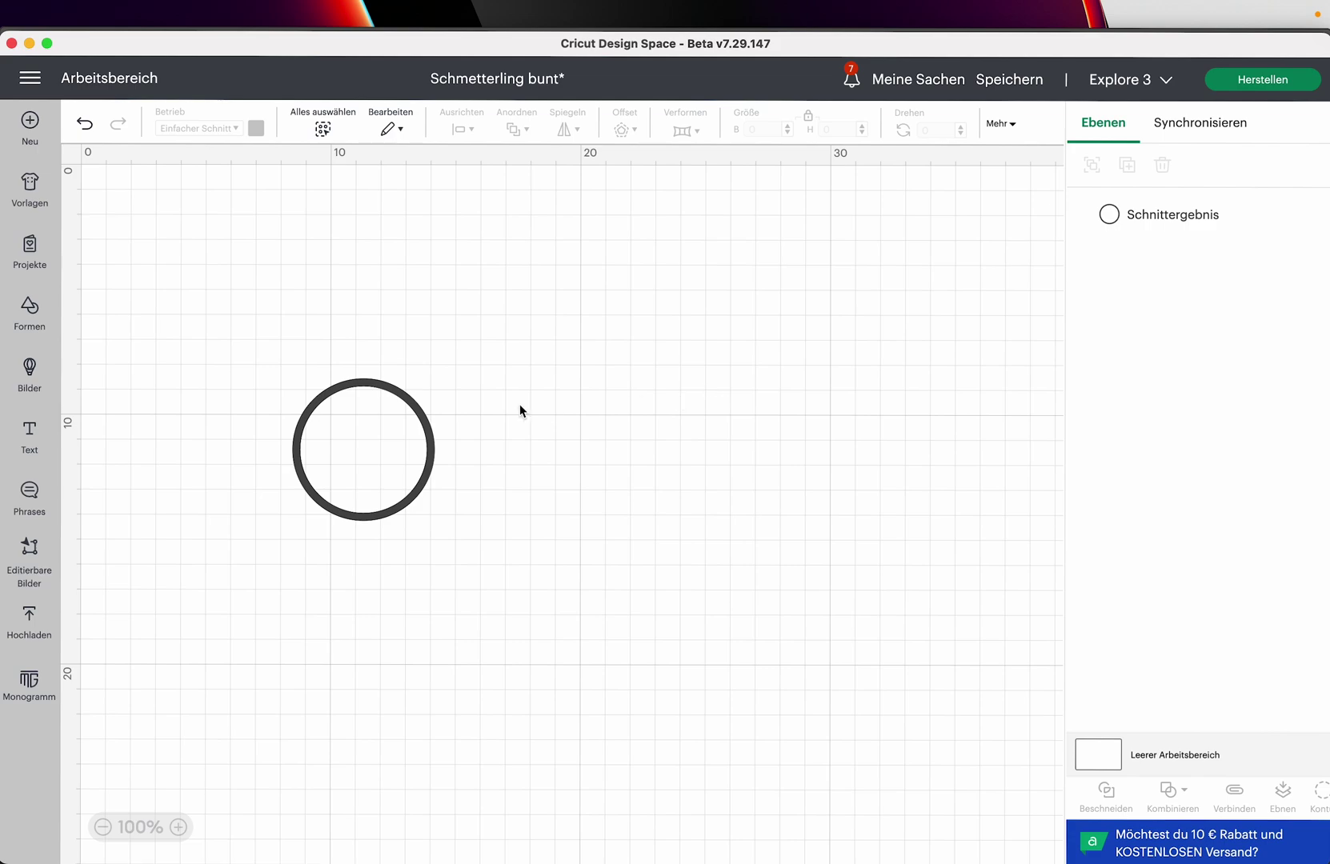
- Move the ring to the middle of the canvas and enlarge it proportionally
drag(433, 458, 611, 378)
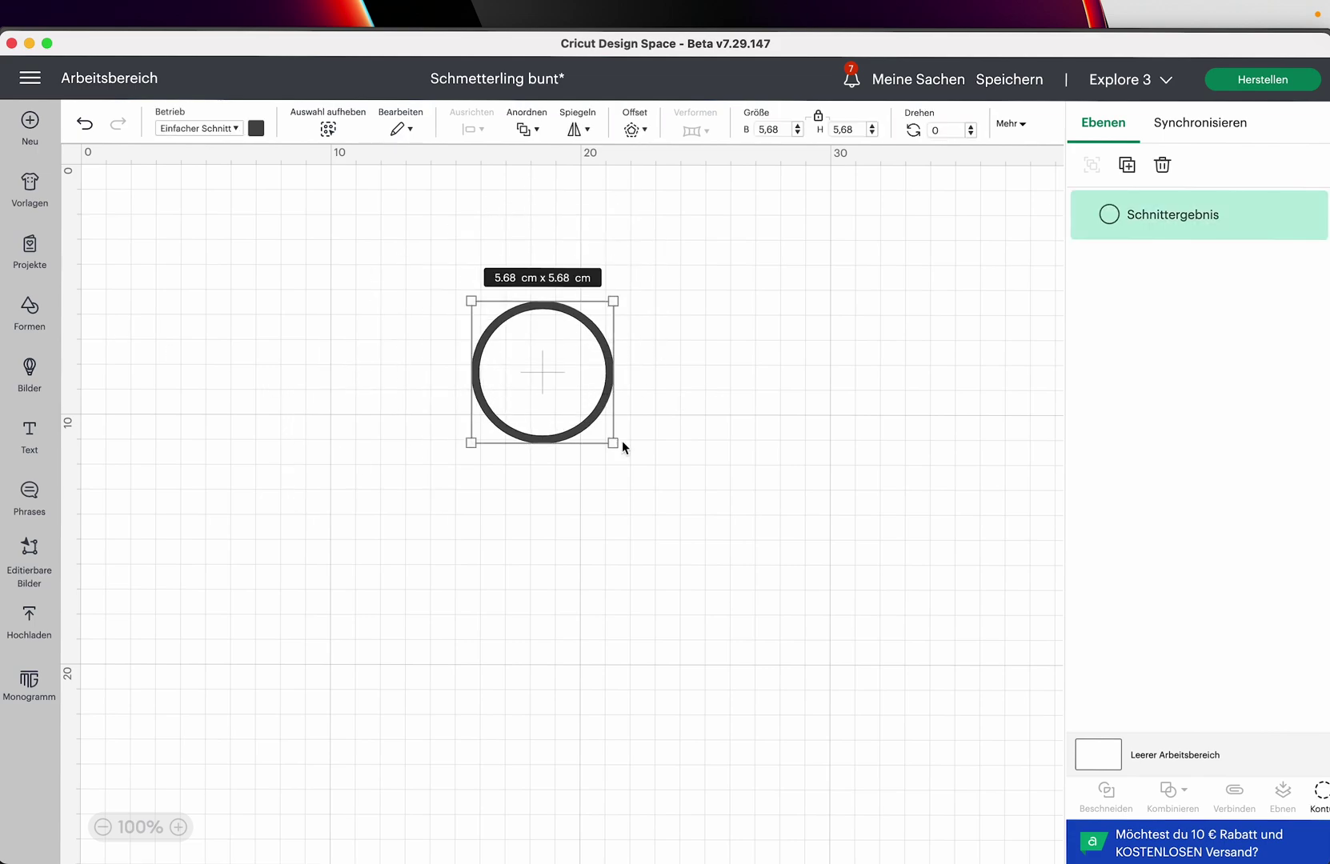
drag(615, 446, 611, 486)
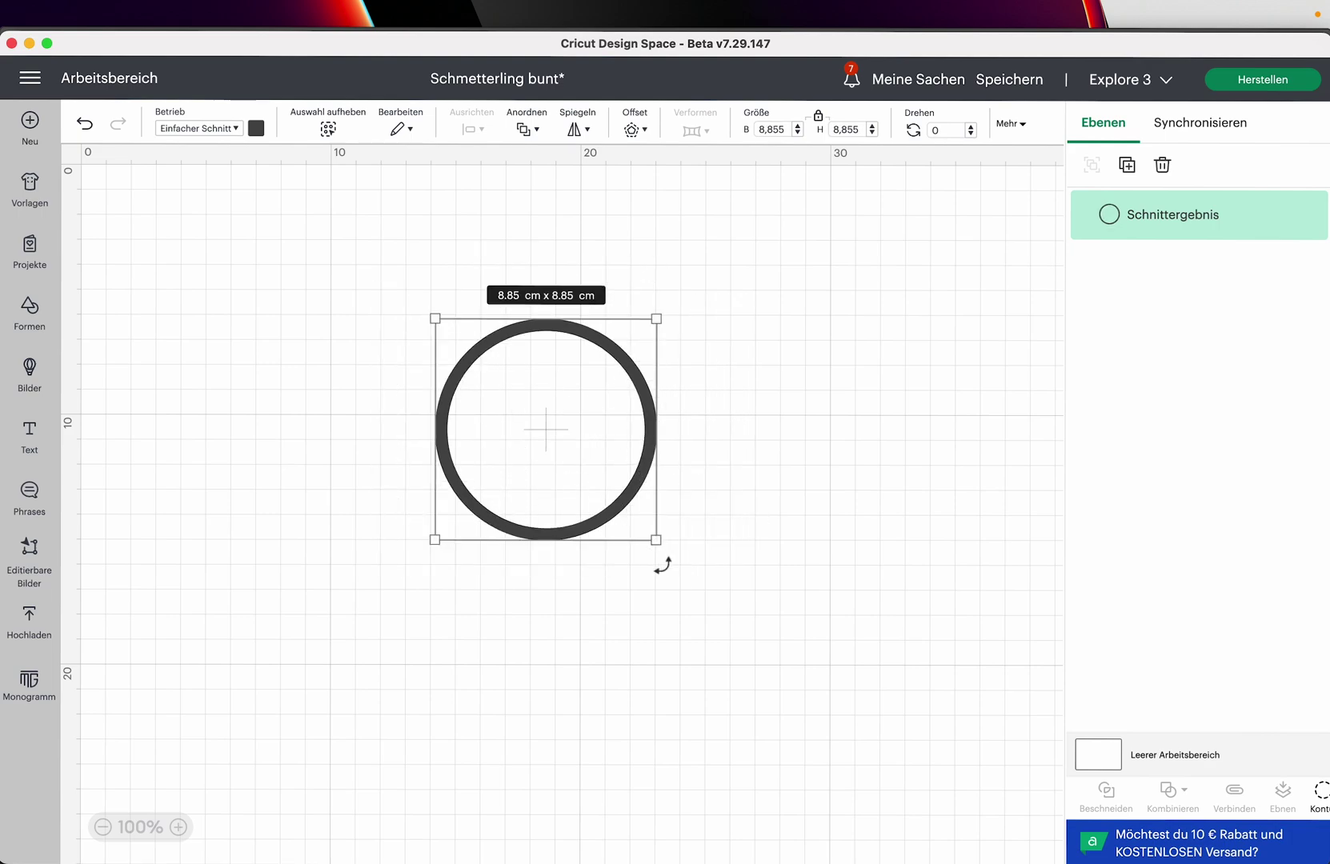
click(670, 576)
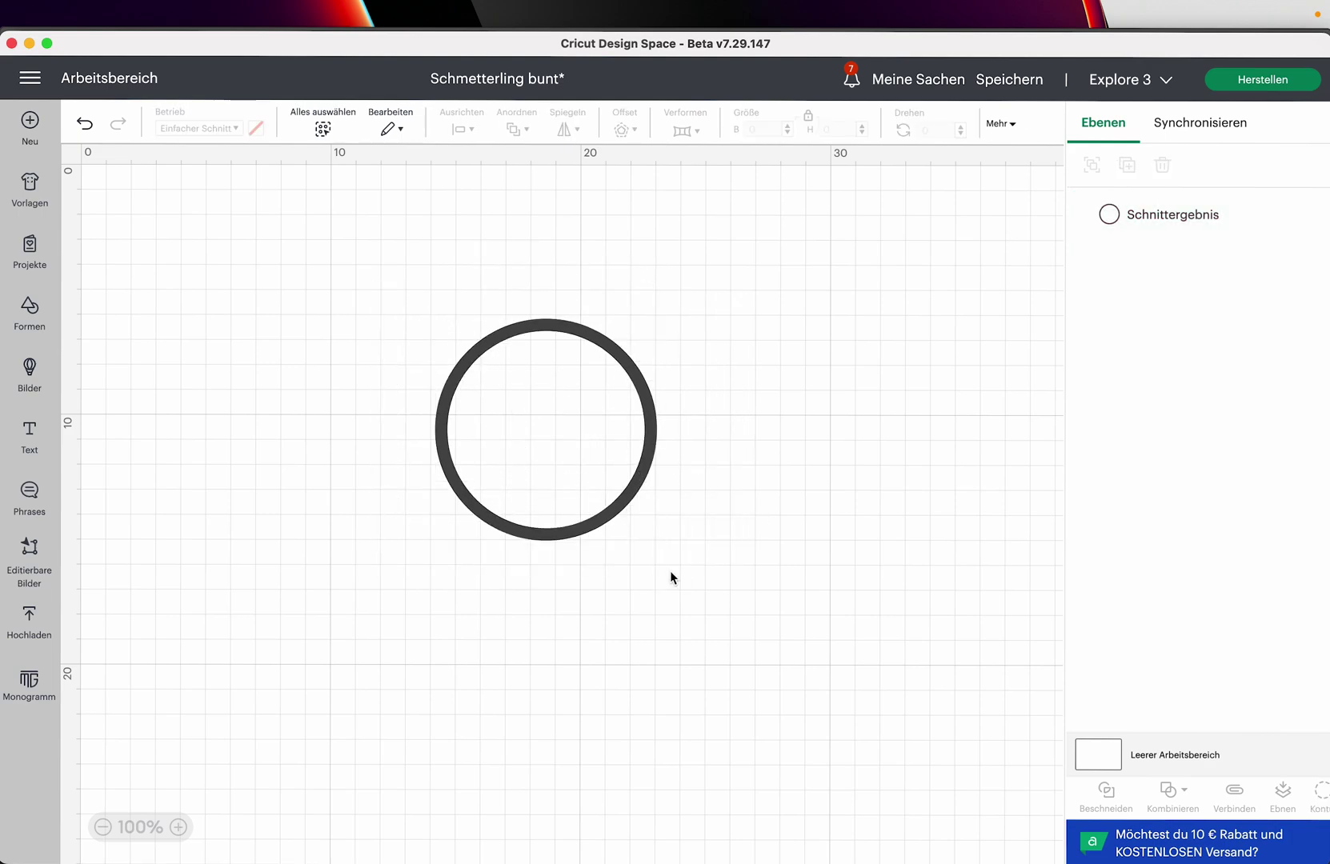
- Search the image library for "blume" and limit the results to free images
click(40, 369)
text(blume)
key(Return)
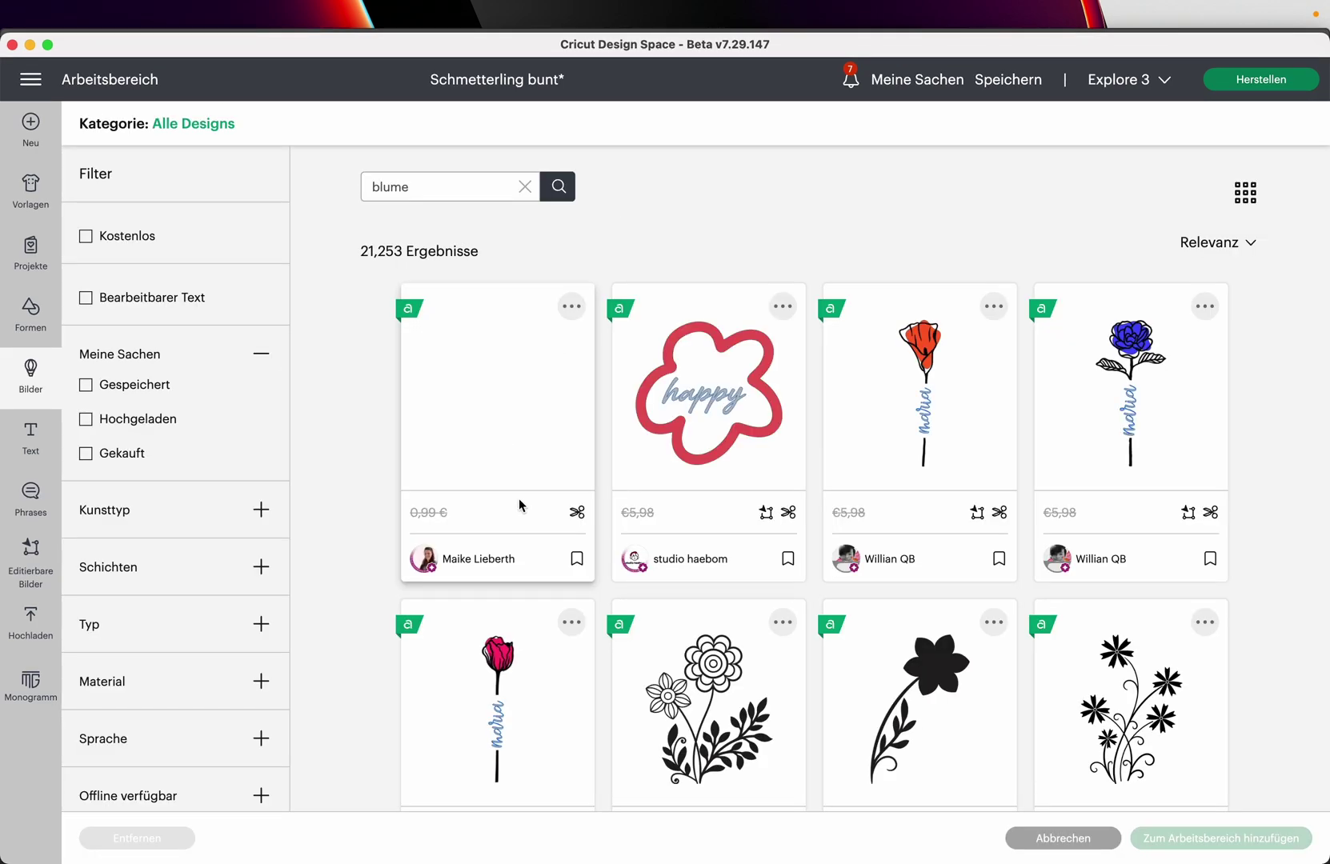
click(86, 236)
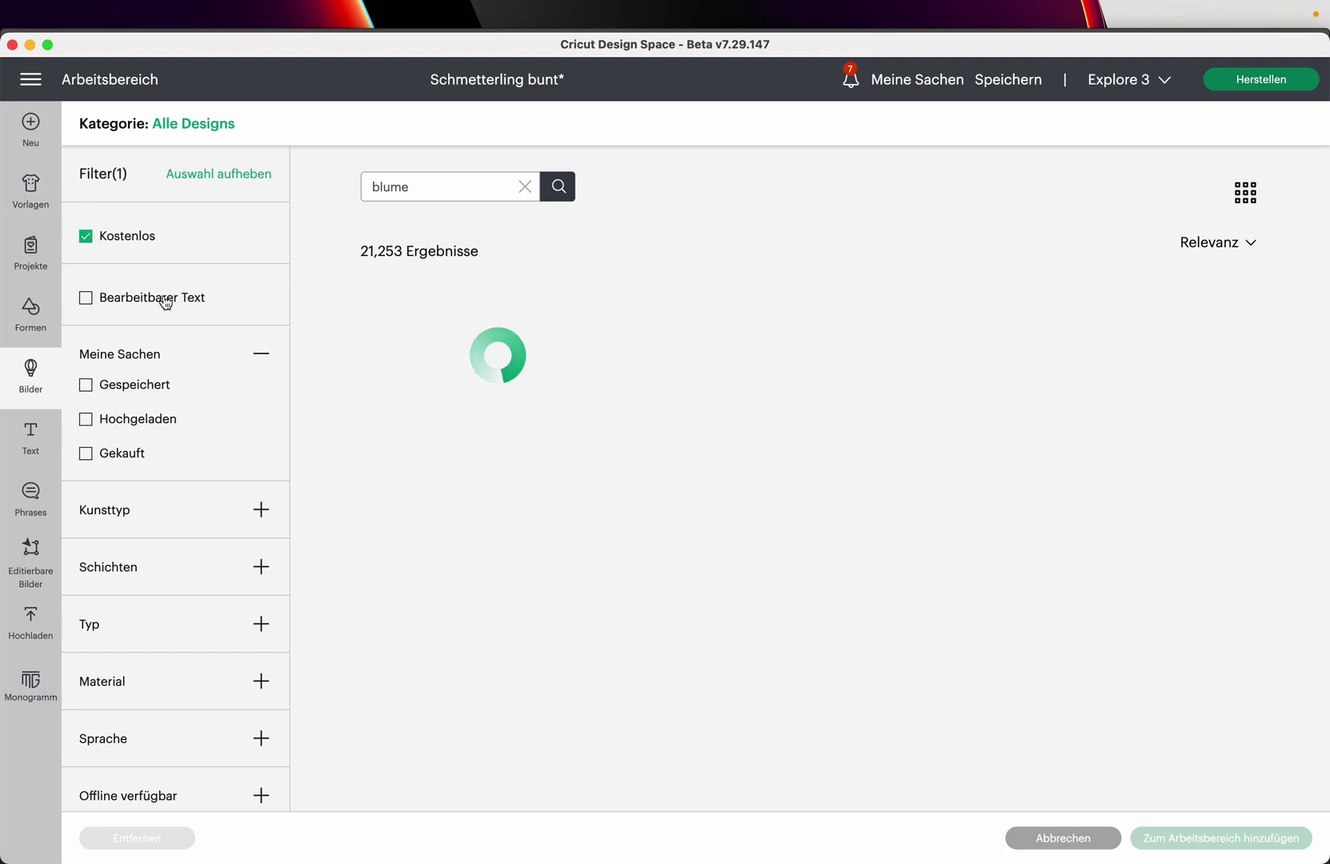
- Select the black sunflower and the outlined lily from the free flower images
scroll(763, 585, down, 5)
scroll(763, 585, down, 20)
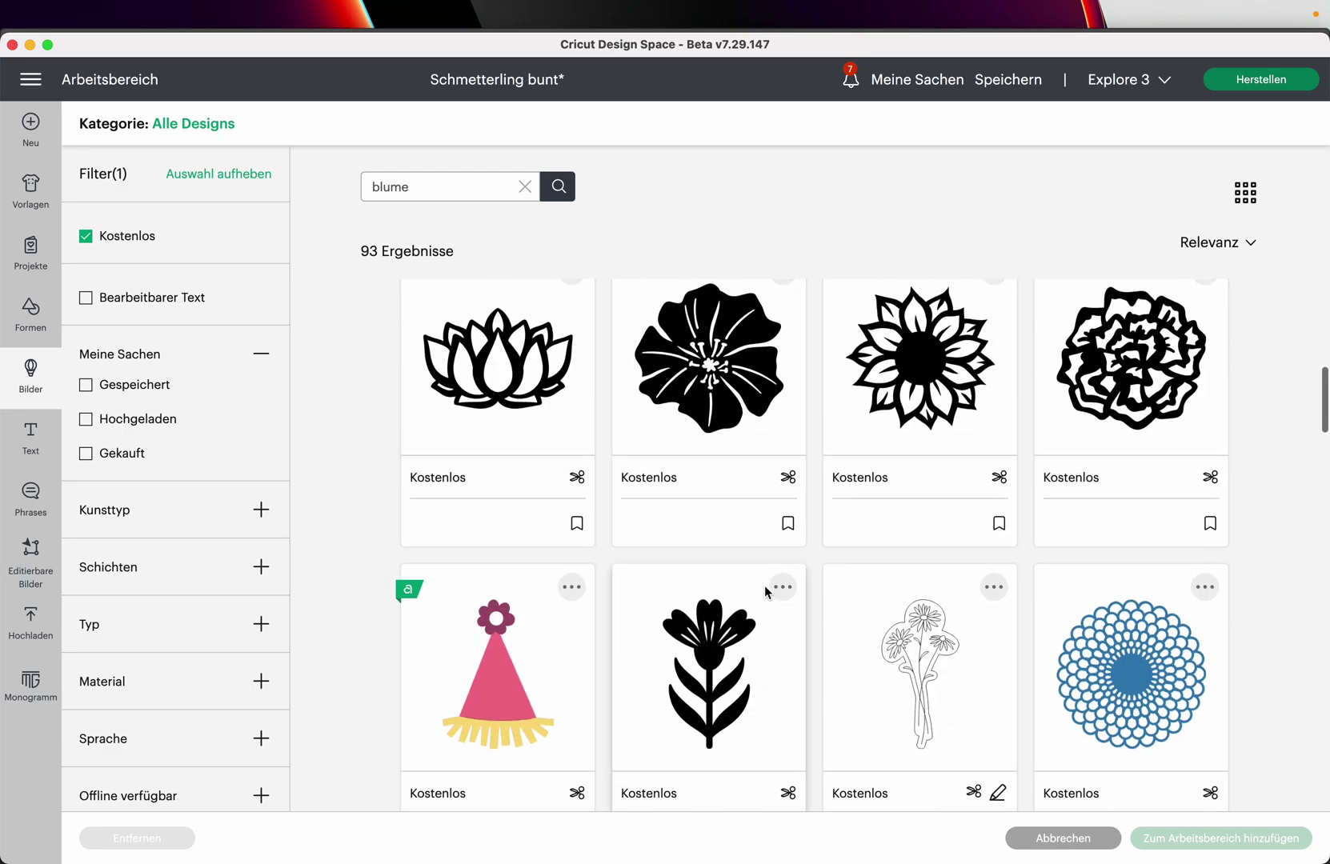
scroll(764, 585, up, 15)
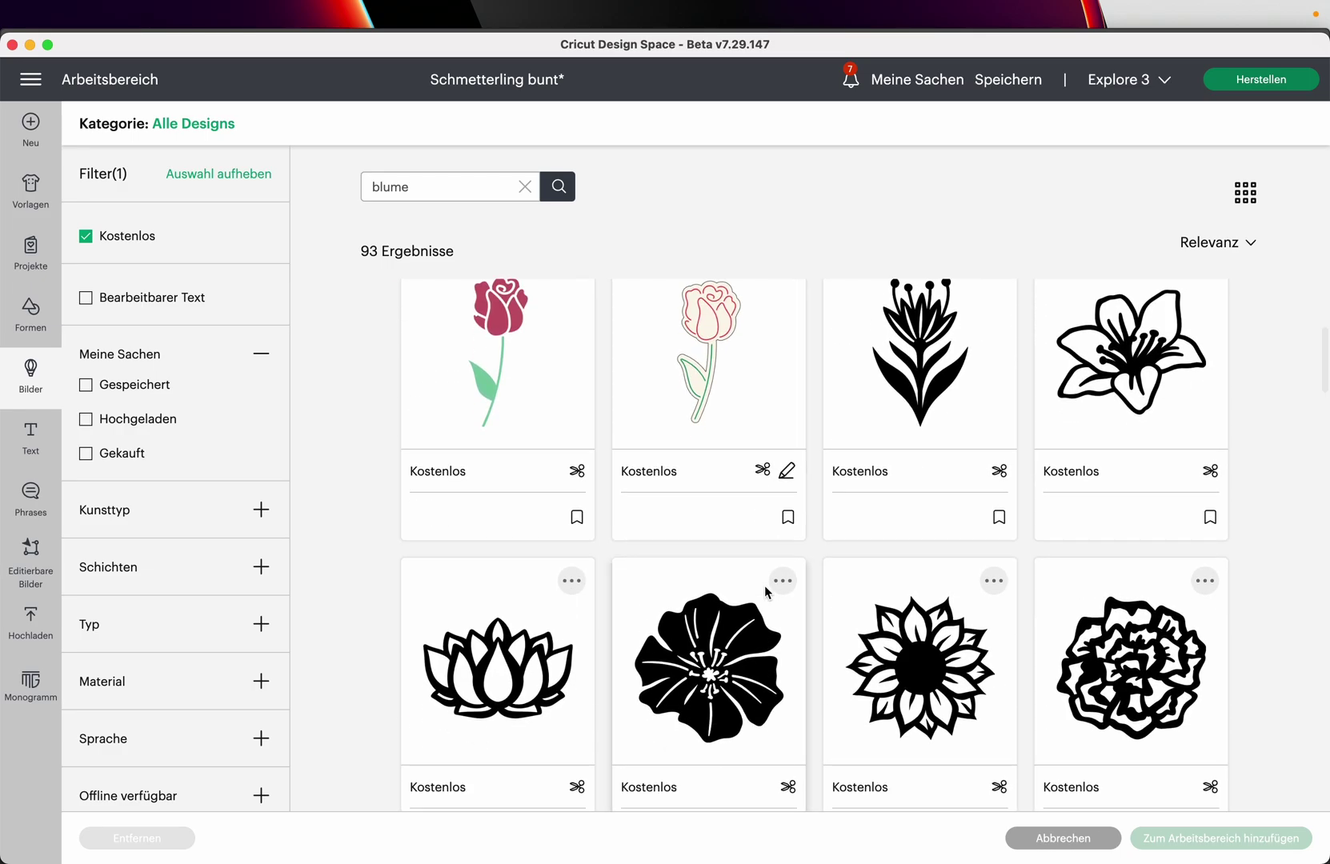
scroll(918, 658, down, 1)
scroll(918, 658, up, 1)
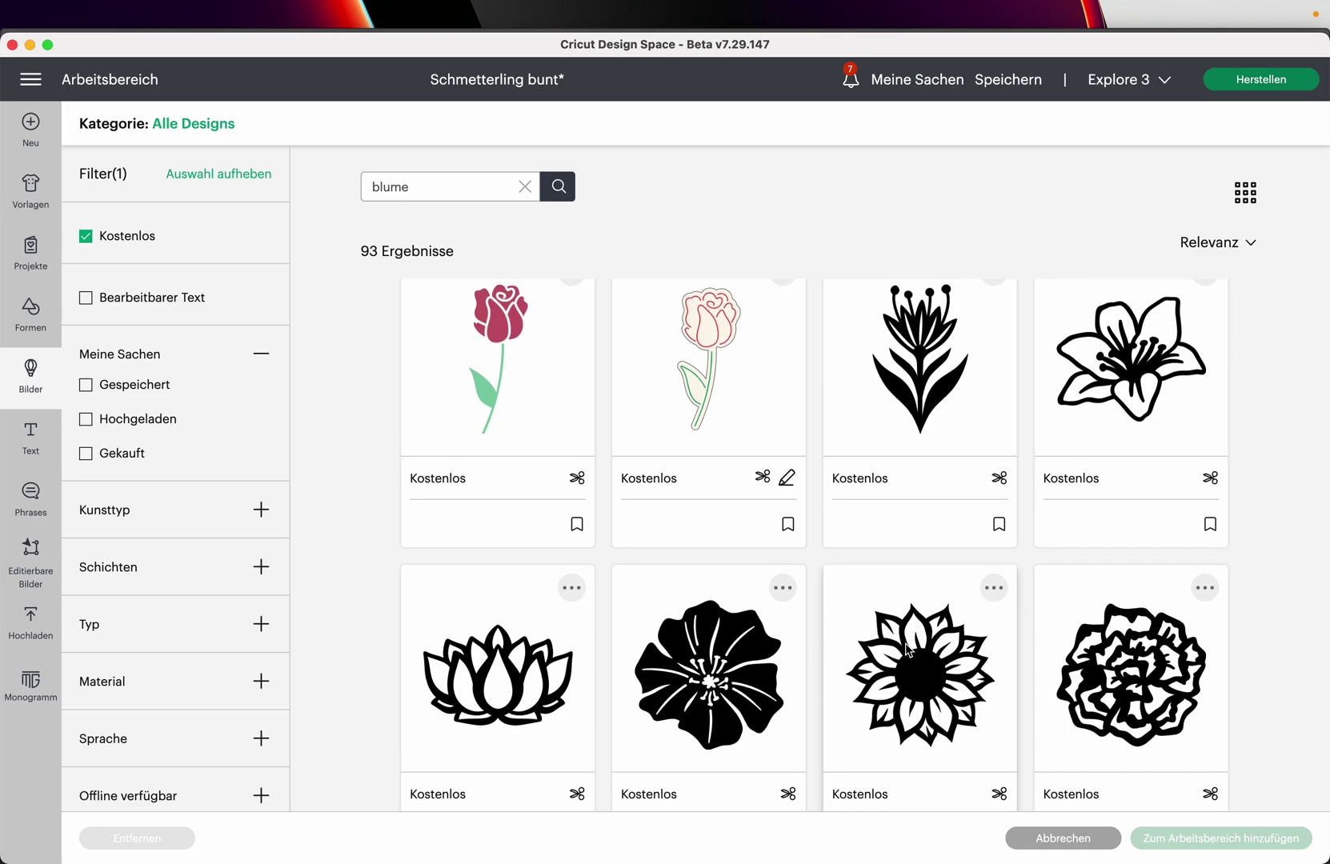
click(907, 650)
scroll(907, 648, up, 1)
scroll(905, 641, up, 5)
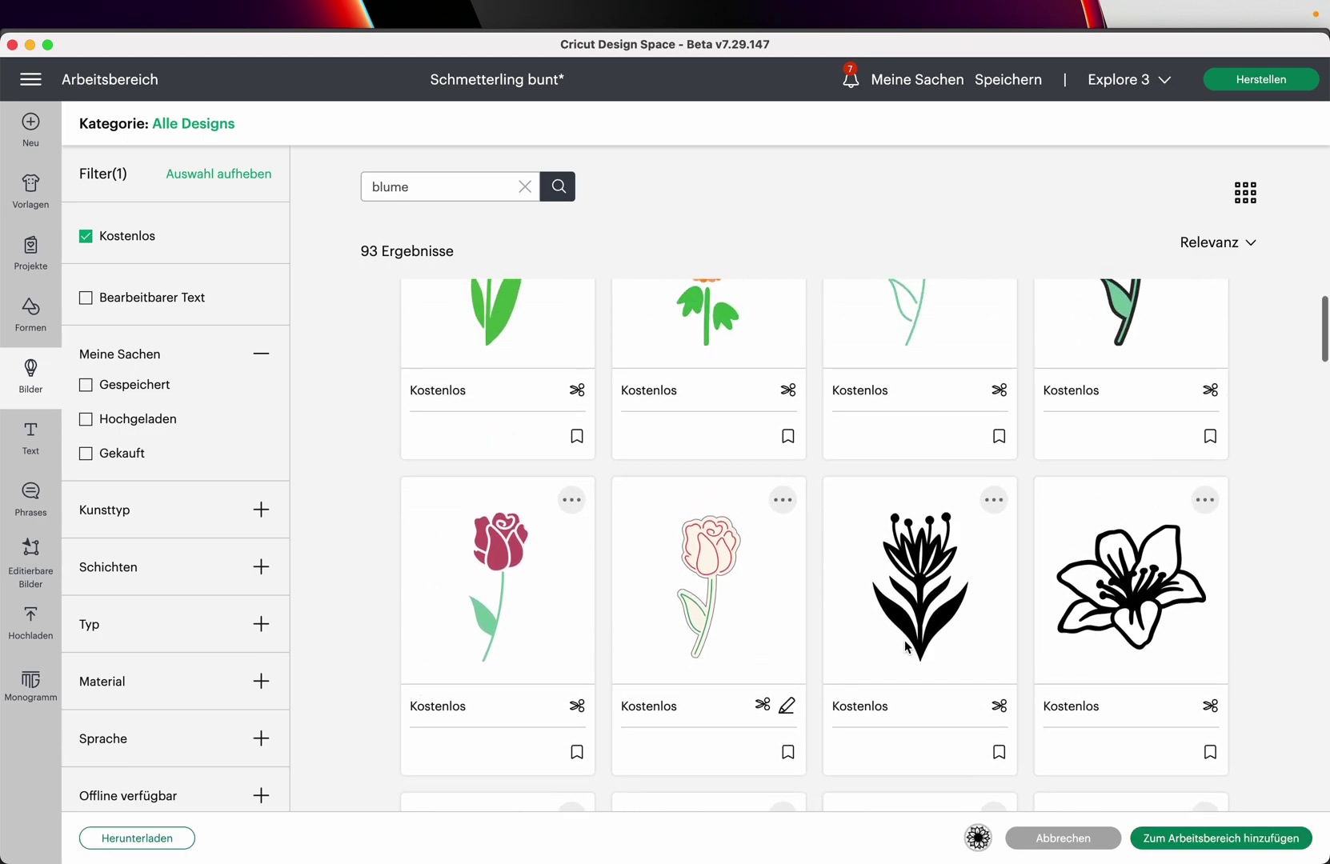
click(1145, 572)
- Find the solid teal flower further down the free results and add it to the image selection
scroll(1144, 567, up, 3)
scroll(1144, 566, down, 15)
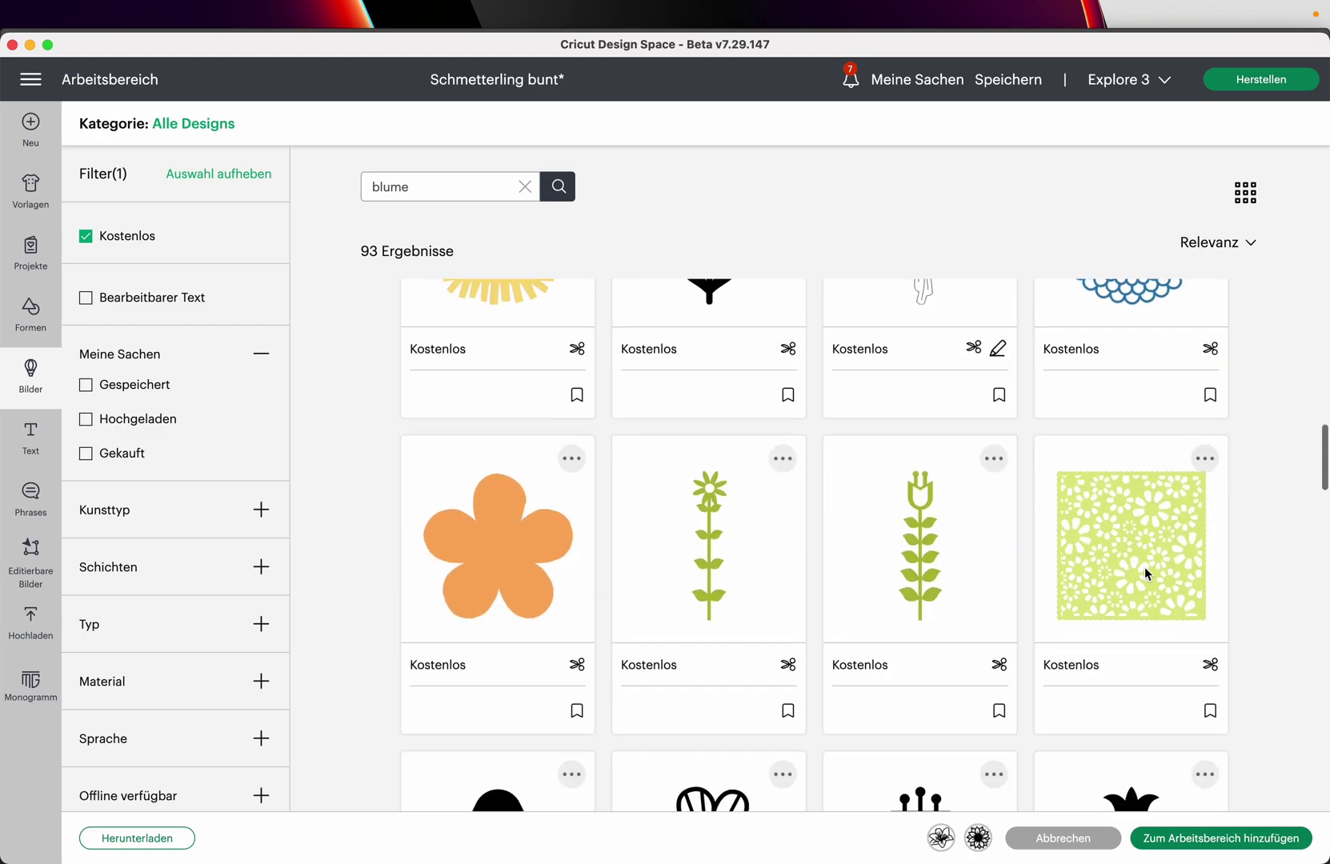
scroll(1145, 568, down, 7)
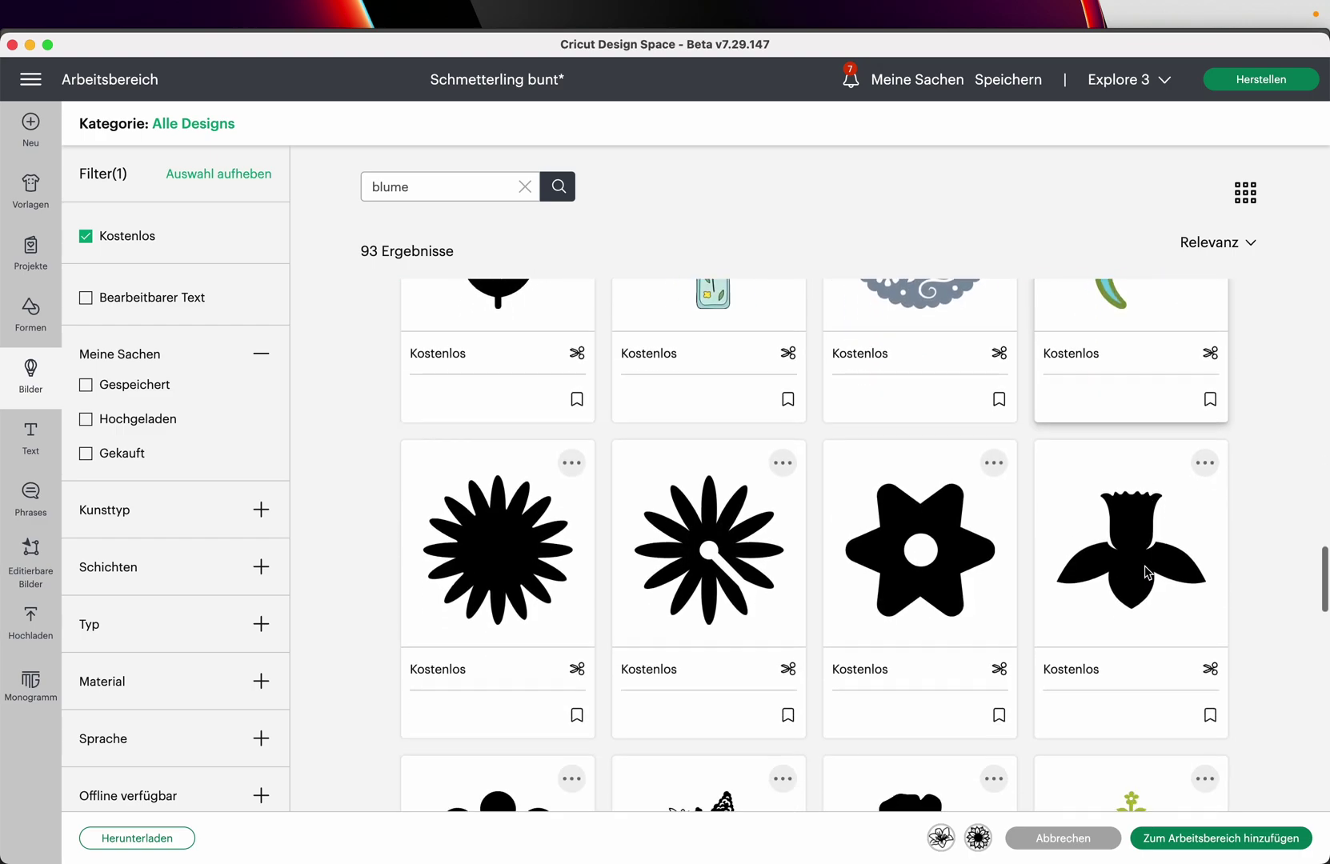
scroll(1145, 568, down, 5)
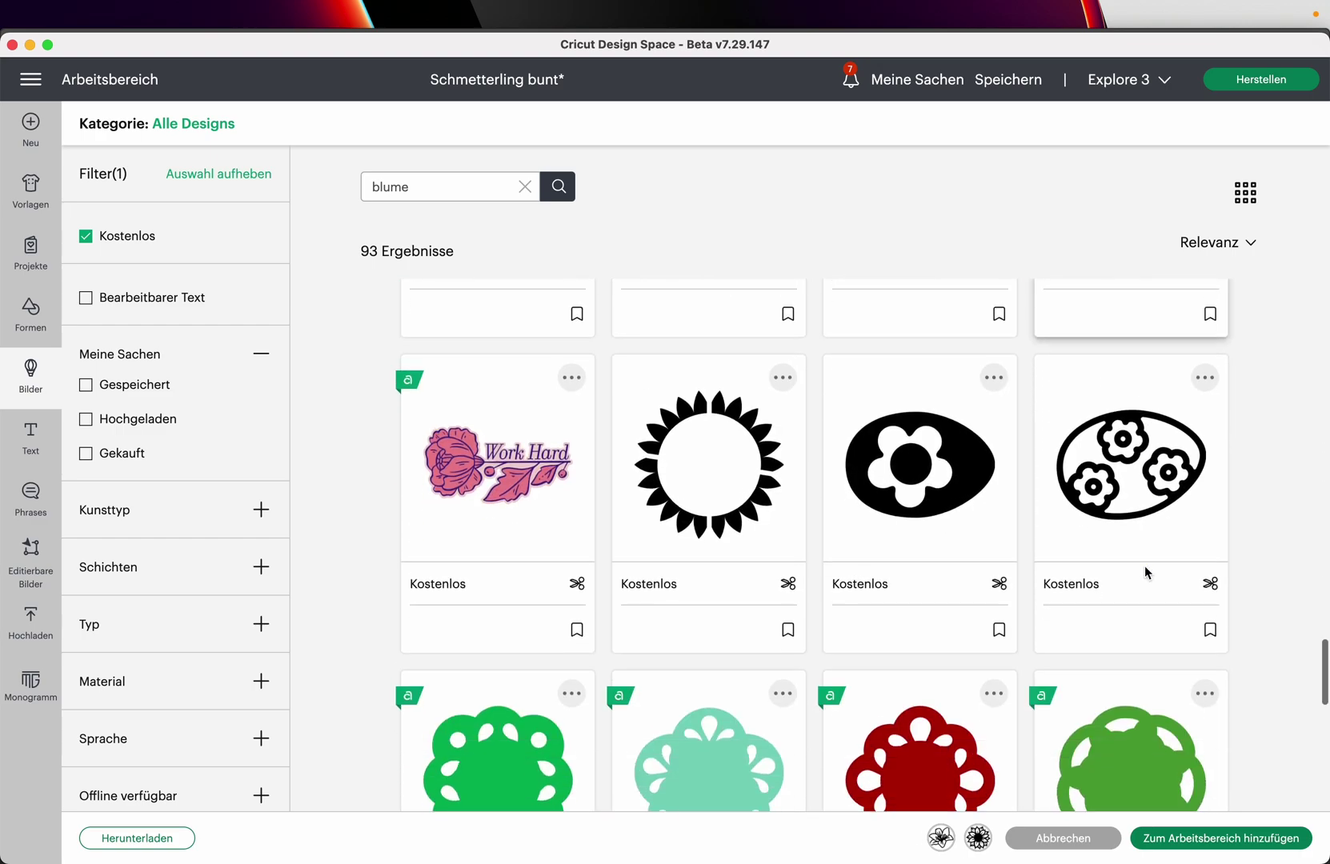
scroll(1103, 596, down, 7)
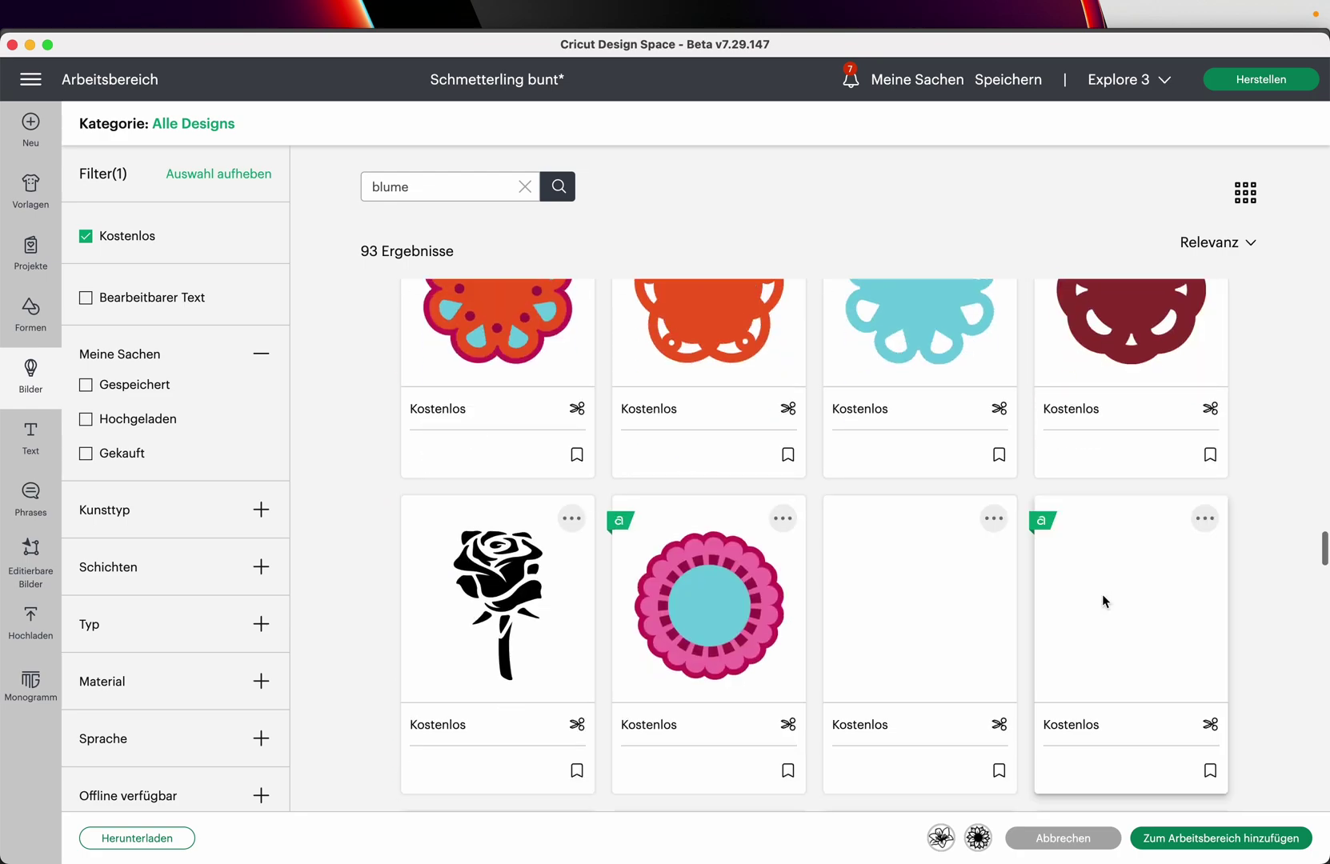
scroll(1103, 601, down, 8)
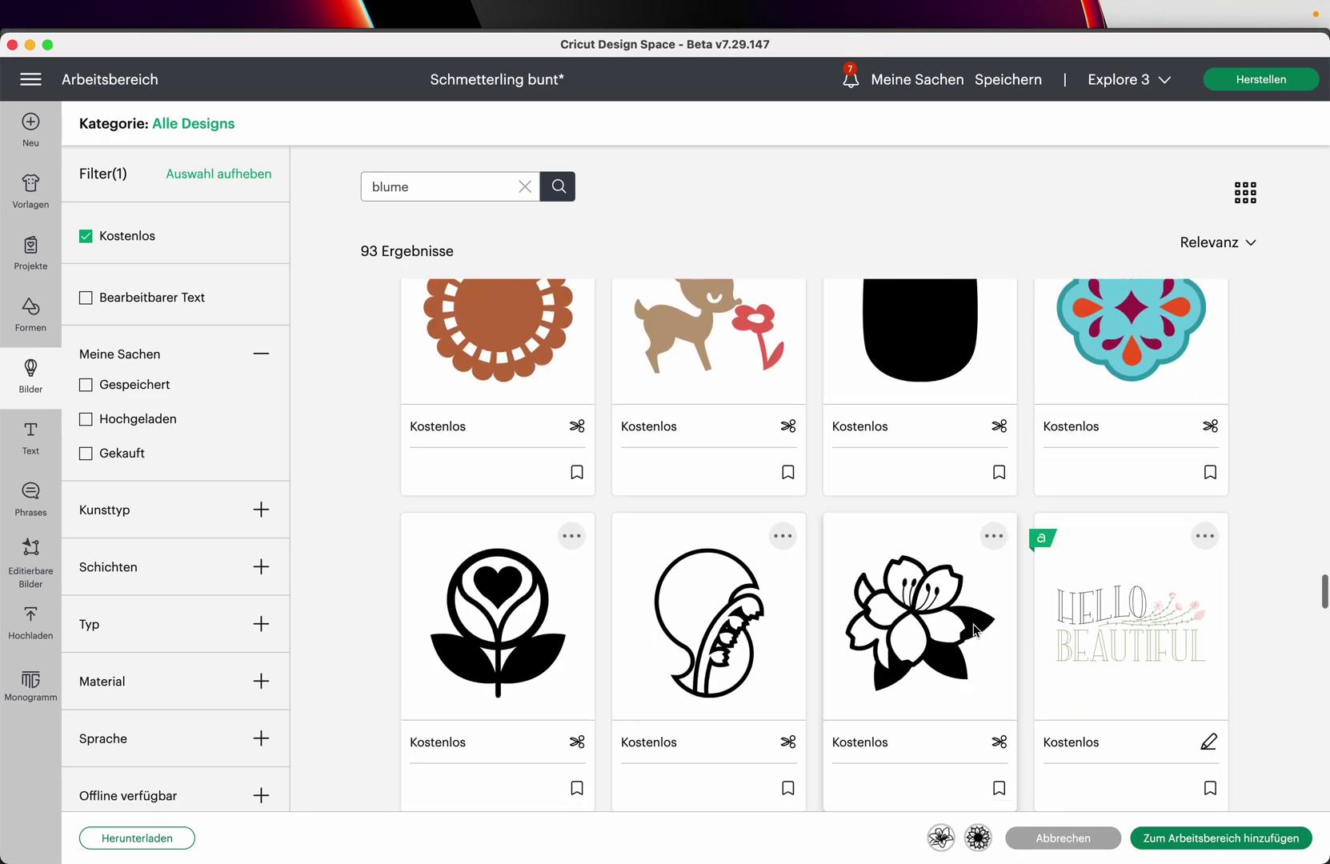
scroll(974, 631, down, 10)
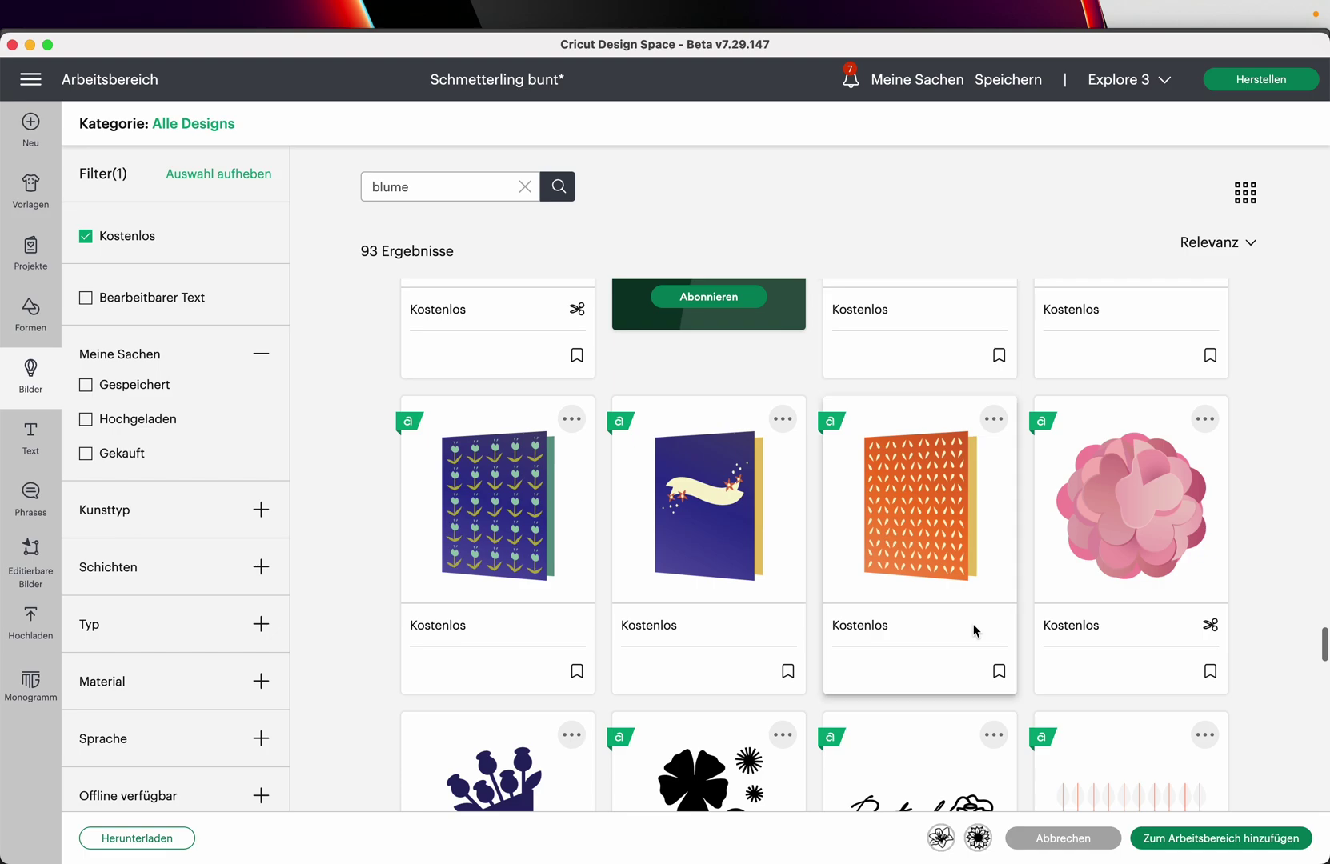
scroll(974, 631, down, 10)
scroll(974, 630, down, 11)
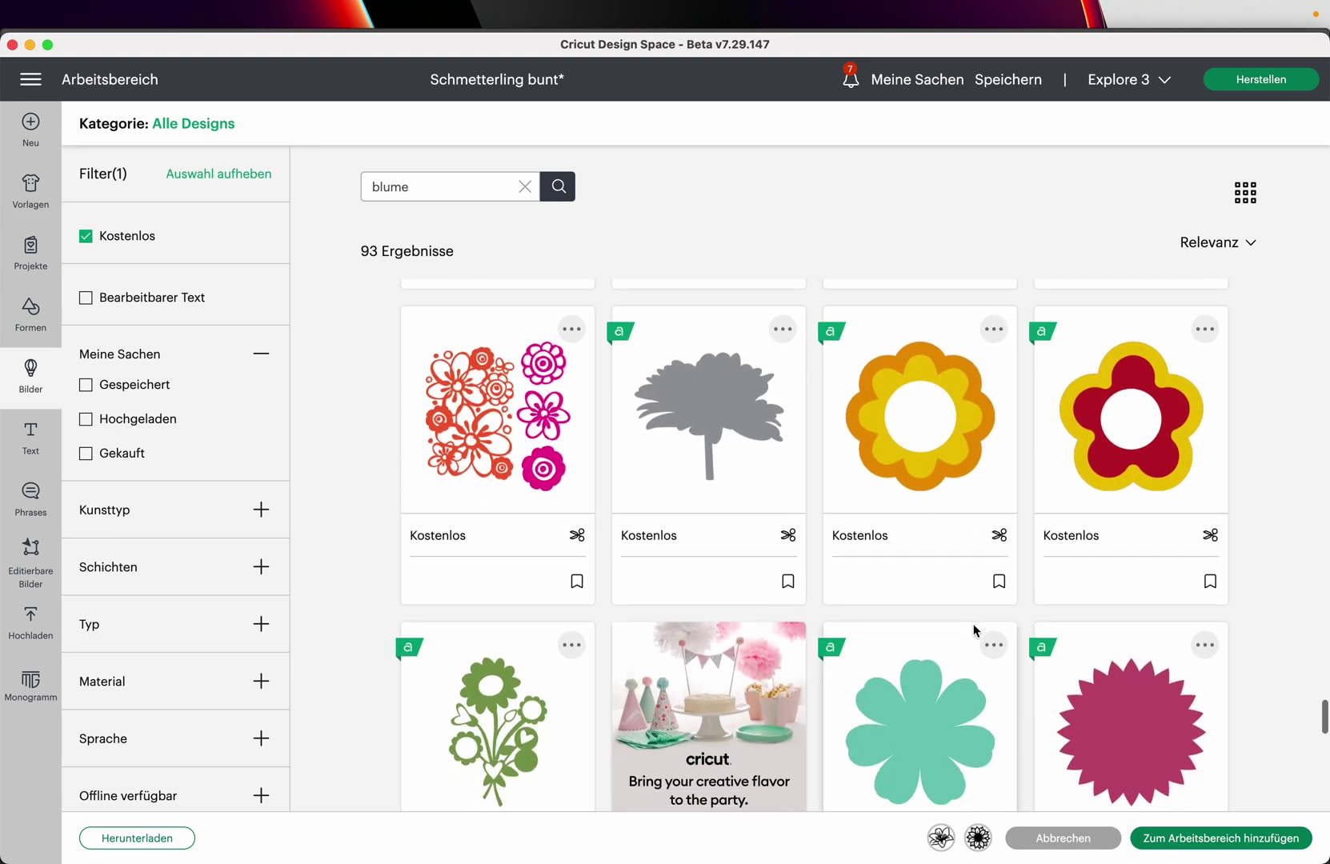
scroll(974, 631, down, 5)
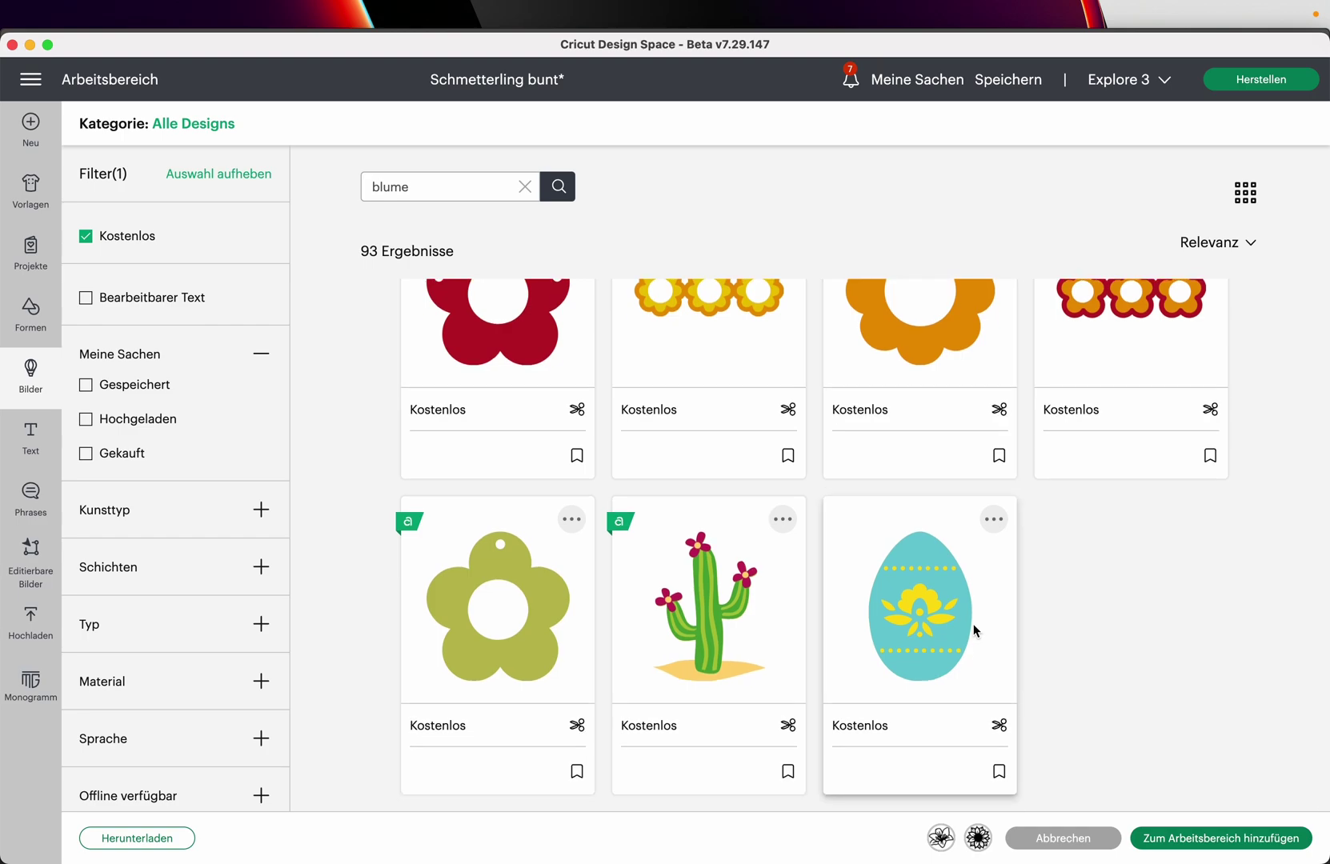
scroll(974, 630, up, 4)
click(974, 631)
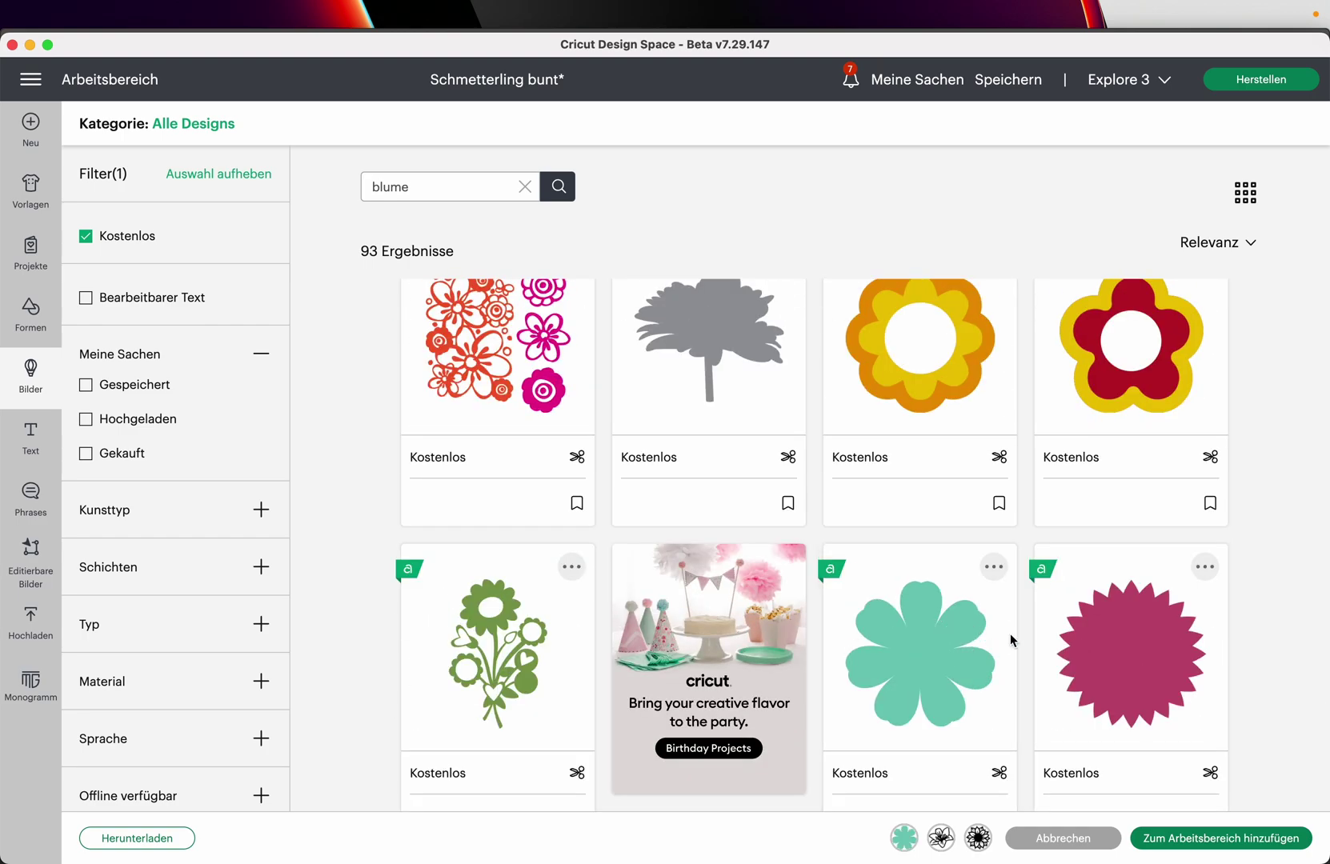
- Find the solid black hibiscus further up in the free flower results and add it to the image selection
scroll(1010, 633, up, 5)
scroll(911, 485, up, 10)
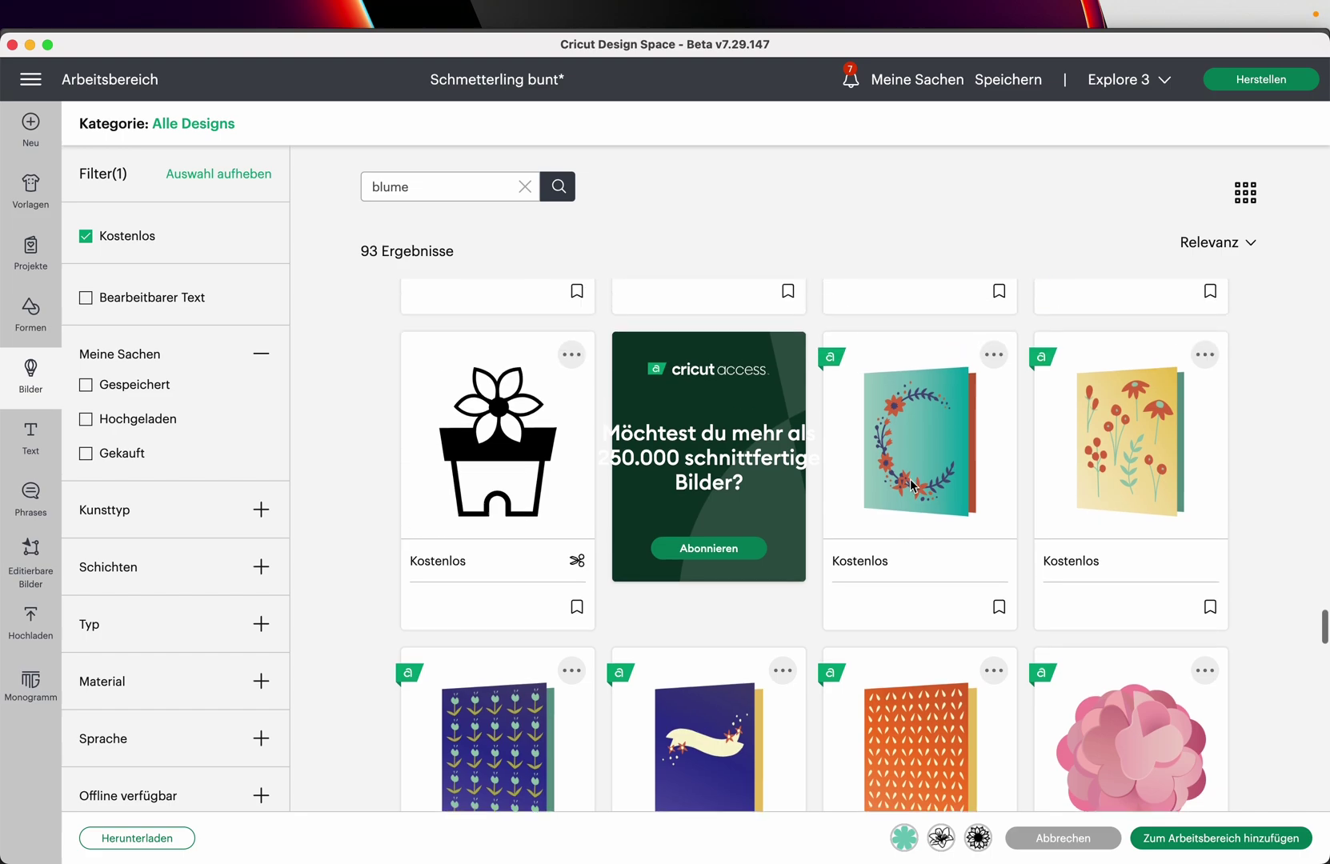
scroll(913, 485, up, 10)
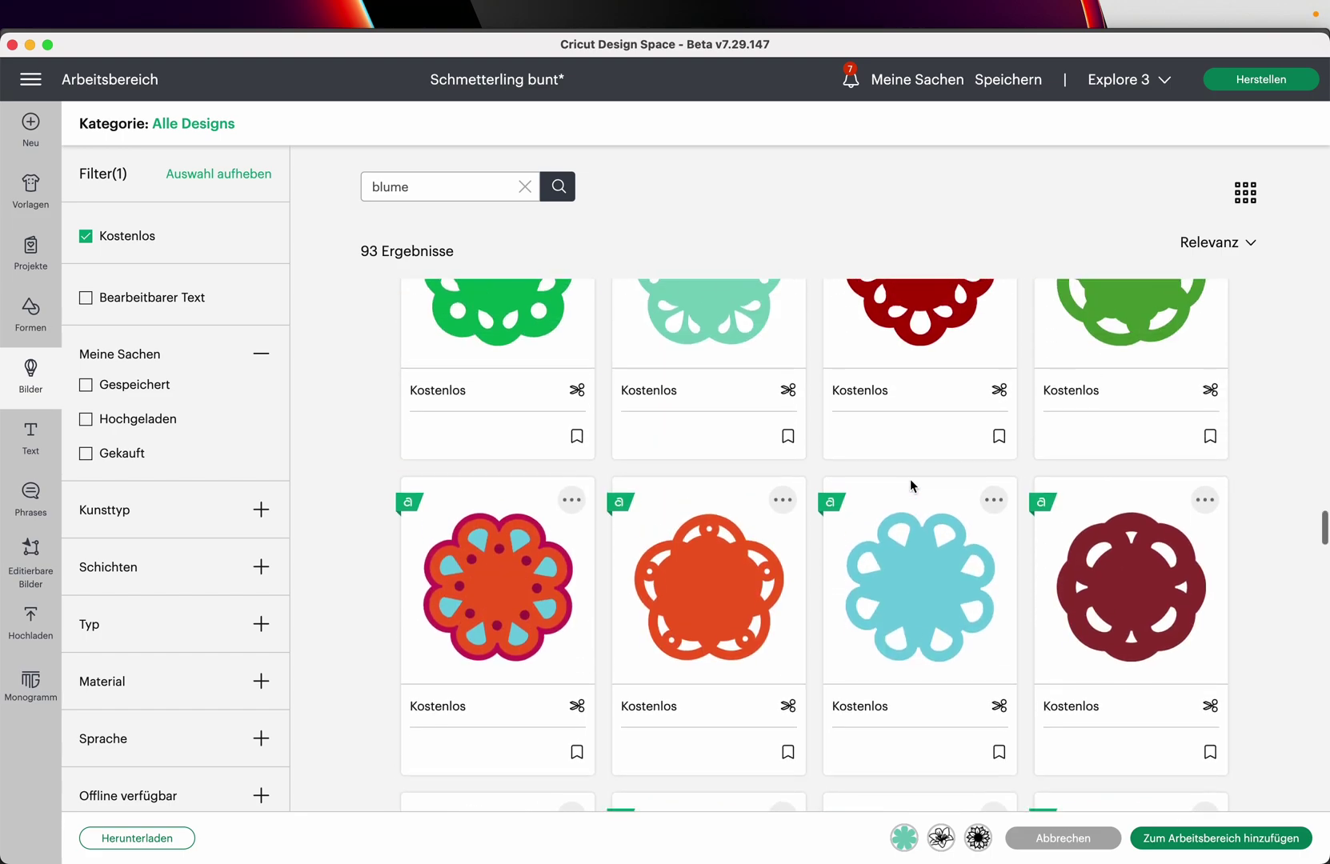
scroll(910, 482, up, 8)
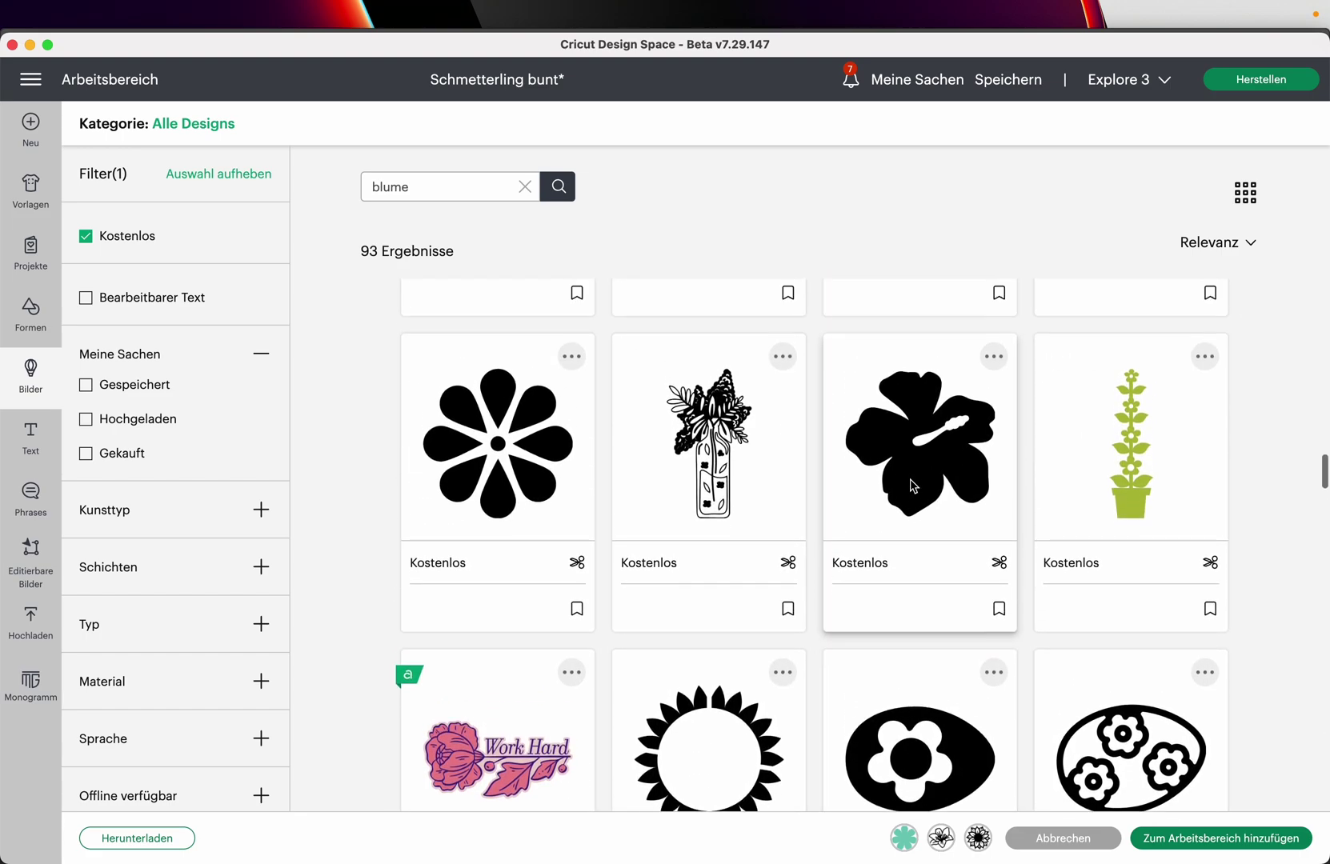
click(910, 485)
- Replace the outlined lily in the selection with the lotus, poppy and marigold, and insert the selected flowers on the canvas
scroll(913, 480, up, 2)
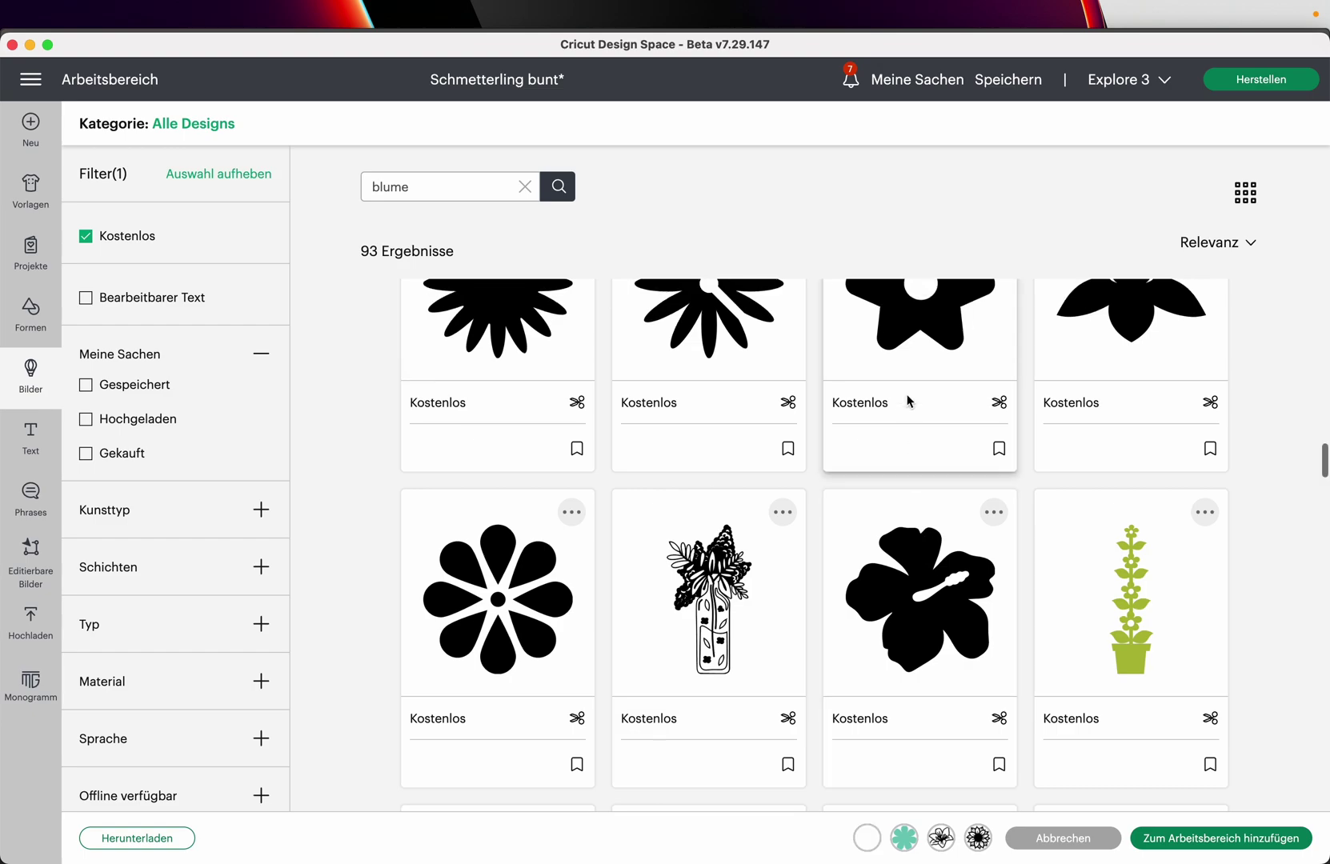
scroll(528, 422, up, 5)
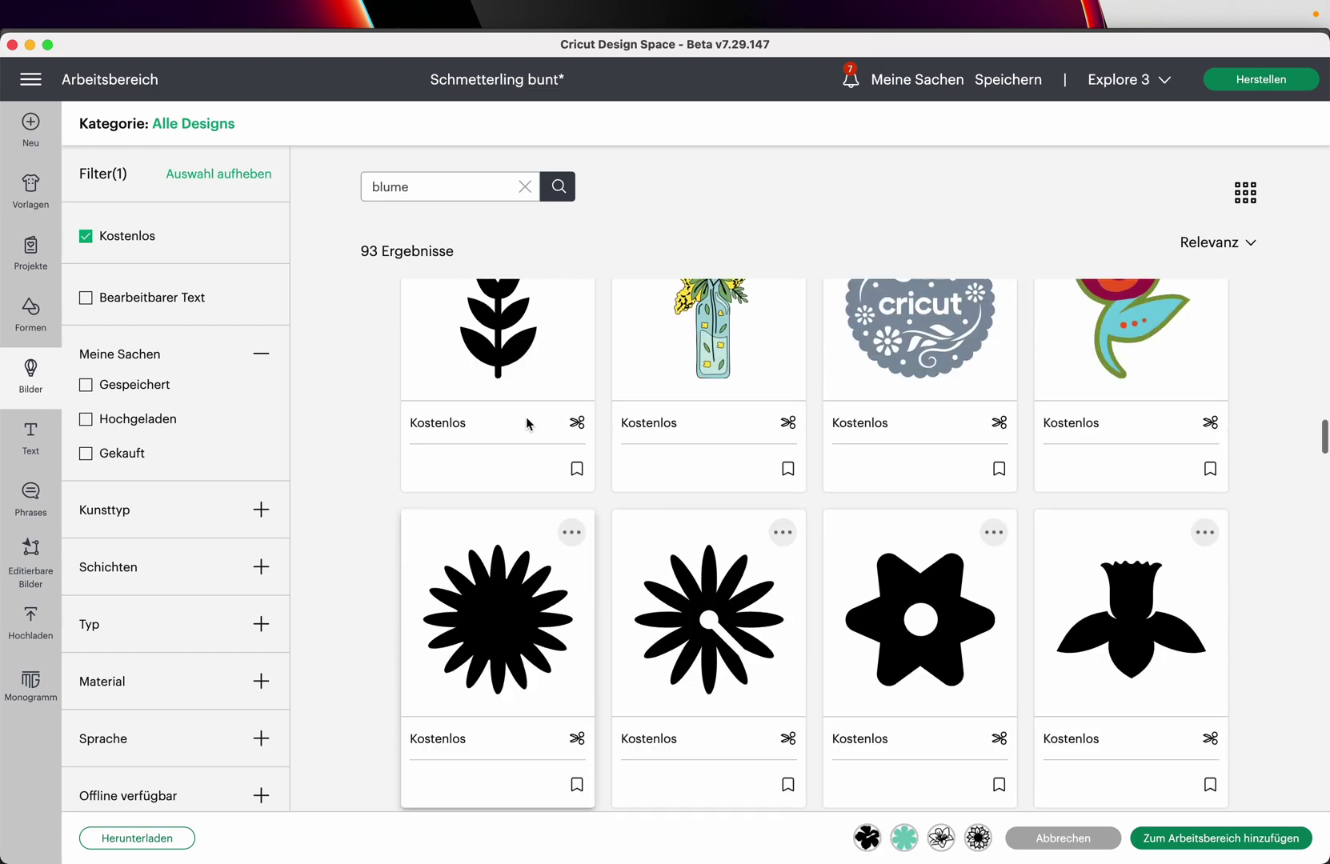
scroll(526, 417, up, 8)
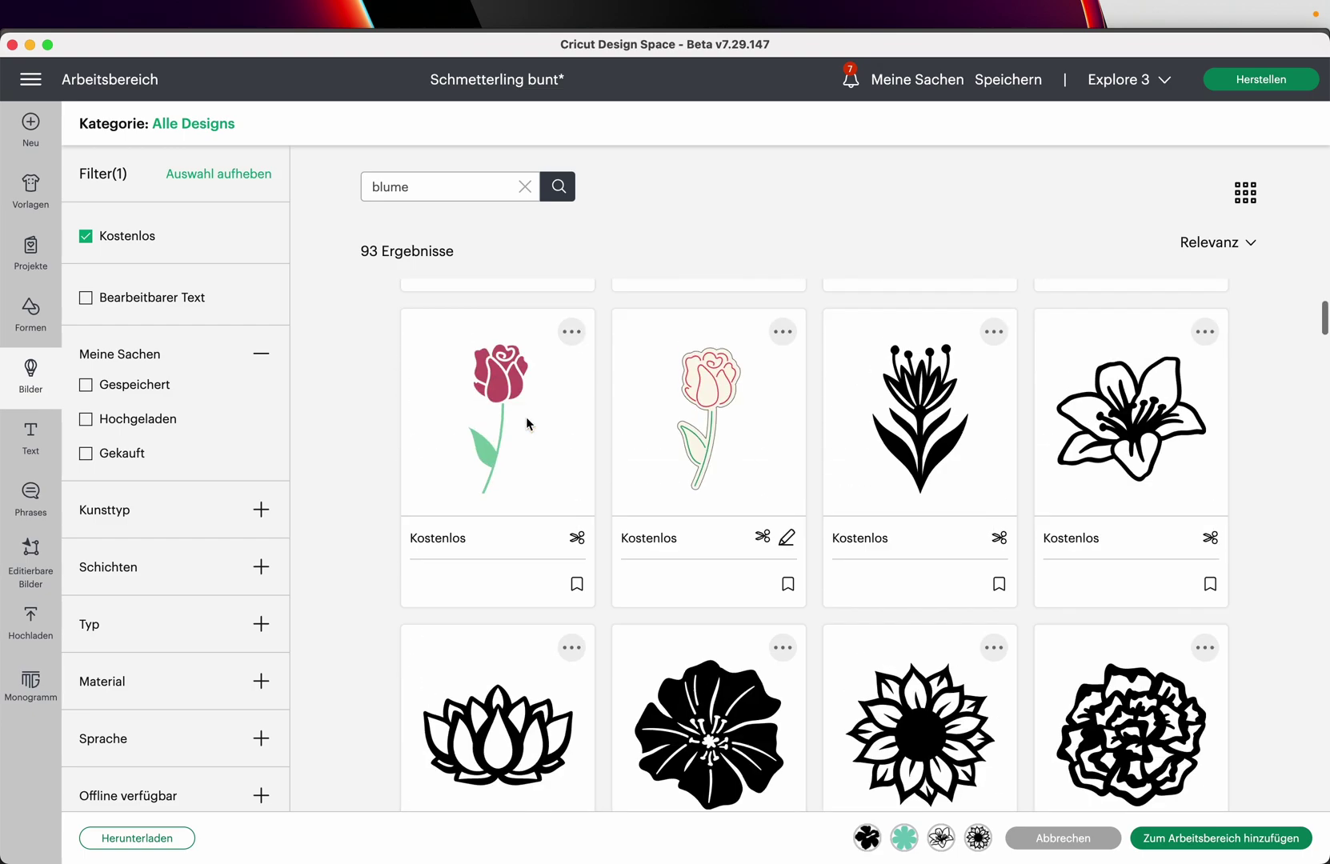
scroll(525, 423, down, 4)
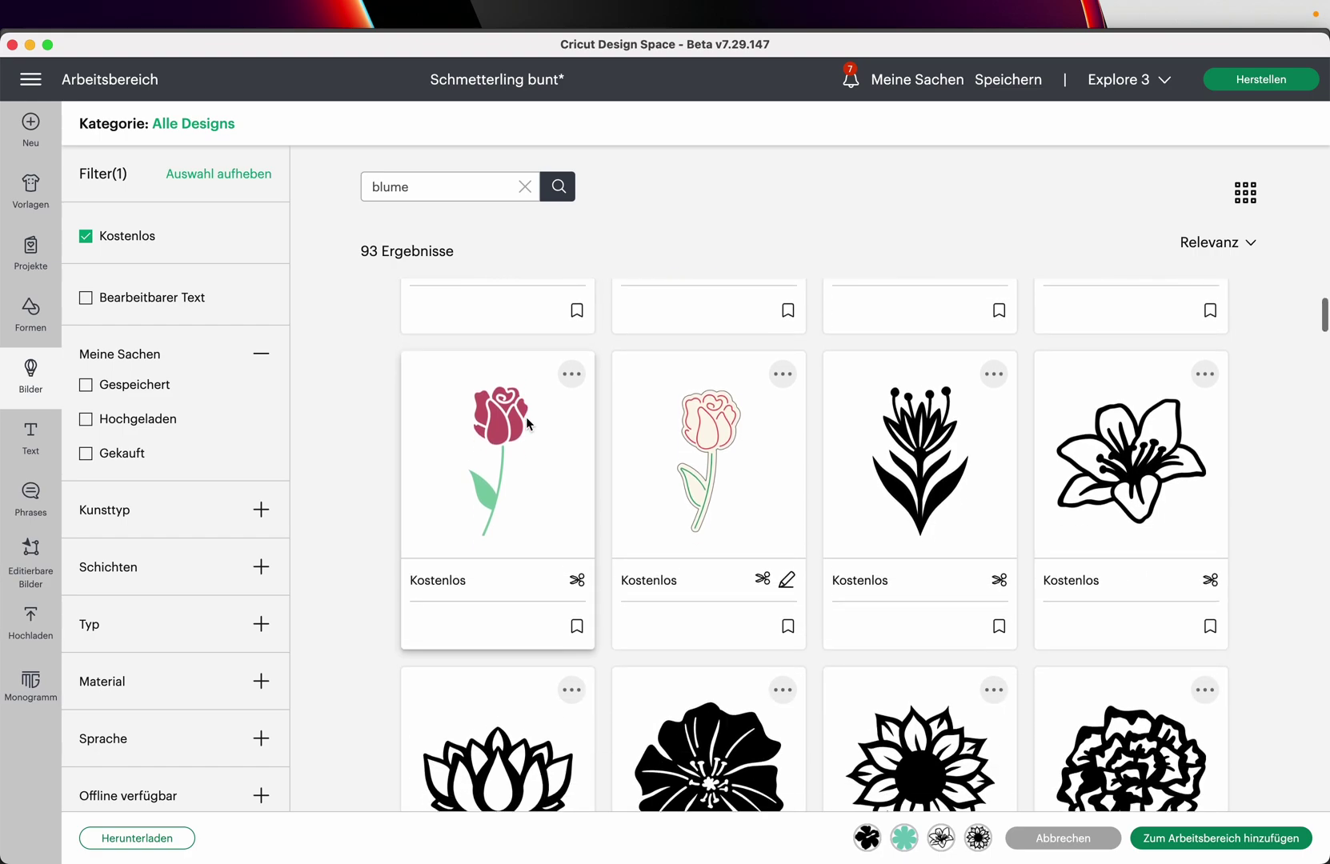
click(1133, 443)
scroll(806, 607, down, 3)
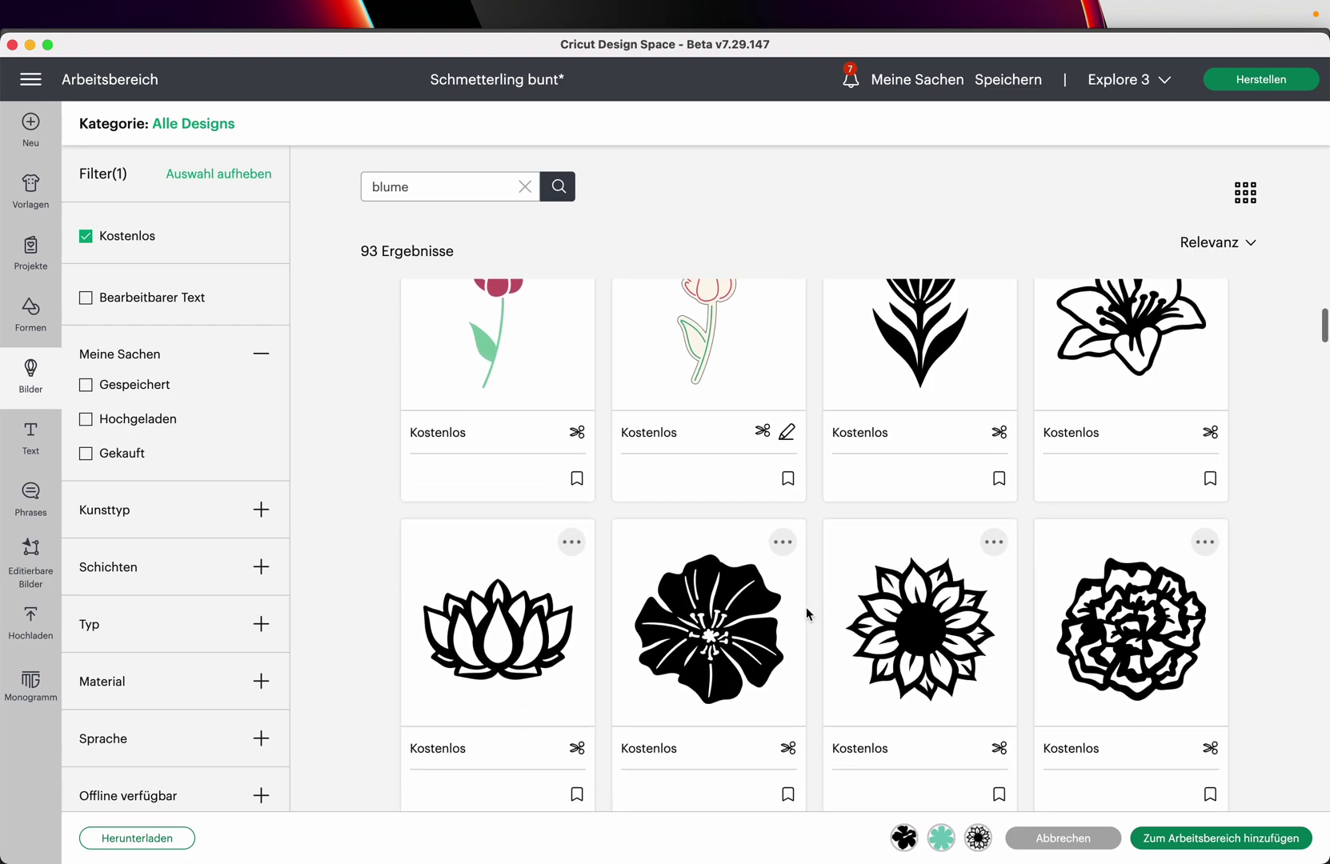
click(538, 578)
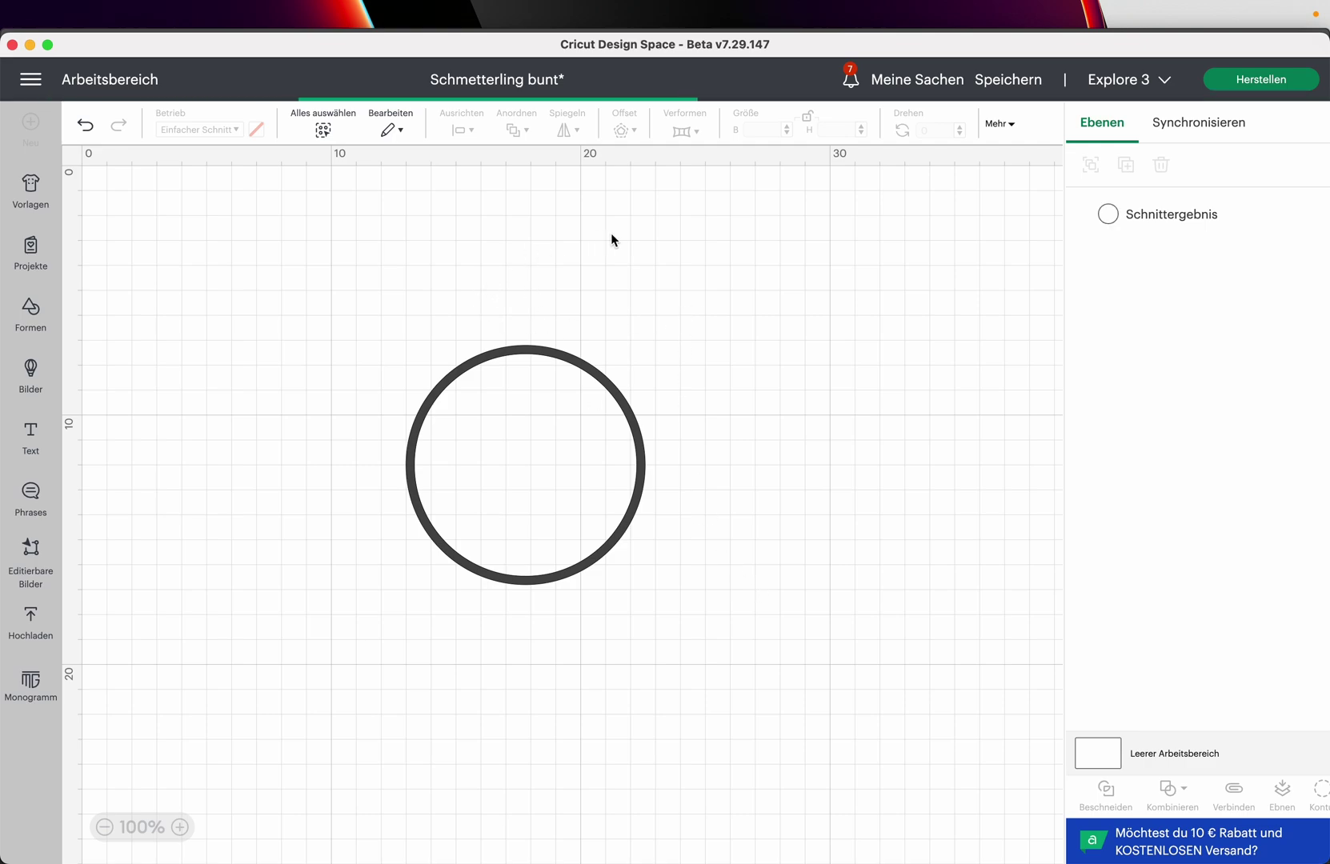
- Move the inserted flowers off to the right of the ring and shift the ring further left
drag(335, 405, 880, 368)
click(570, 579)
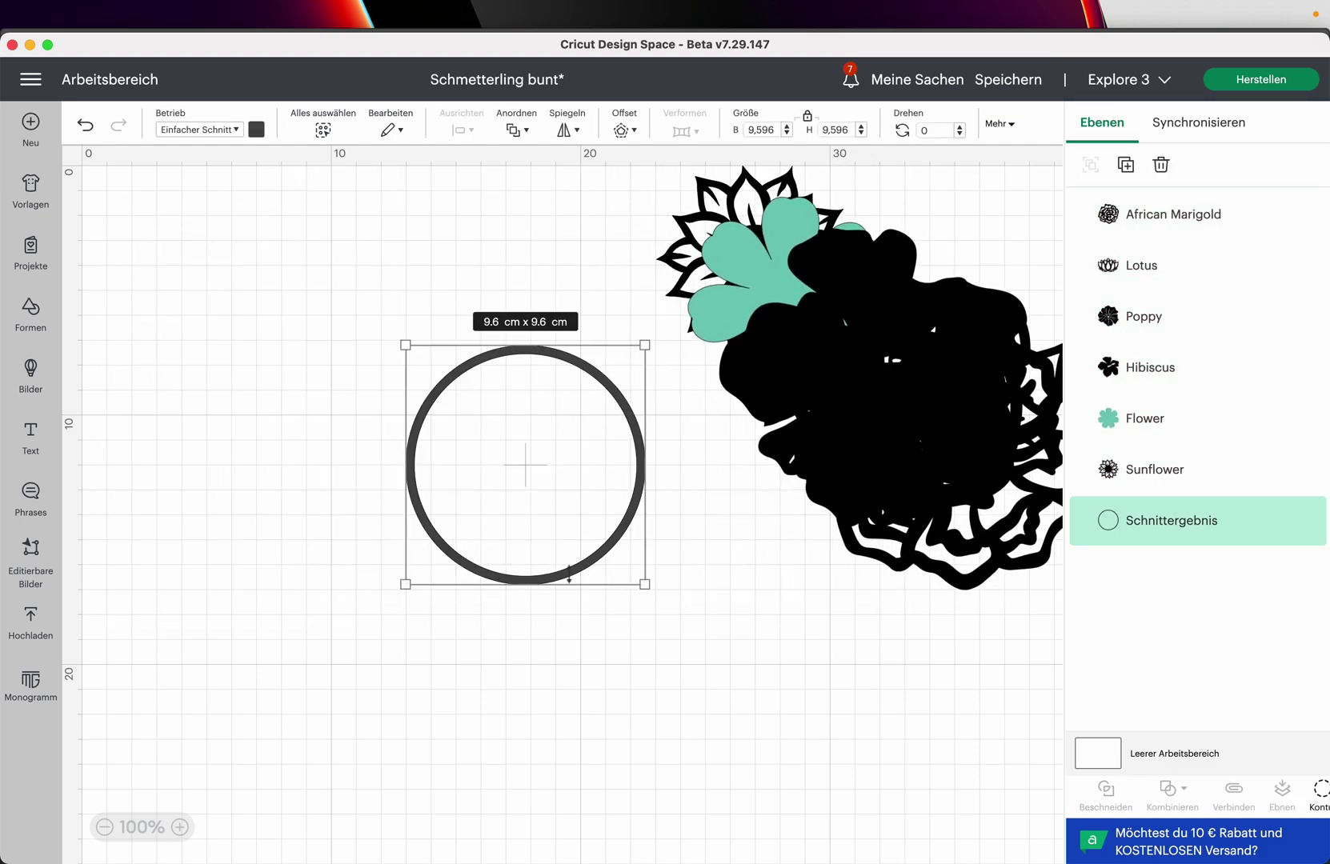
drag(580, 570, 369, 569)
click(758, 601)
- Move the overlapping flowers one by one to the lower part of the canvas to uncover the sunflower
drag(846, 445, 731, 698)
drag(874, 345, 752, 674)
drag(833, 361, 751, 628)
drag(874, 358, 863, 745)
drag(730, 394, 795, 664)
- Shrink the sunflower to about 4.15 × 4 cm and place it on the lower right of the ring
drag(744, 312, 412, 563)
drag(488, 639, 430, 613)
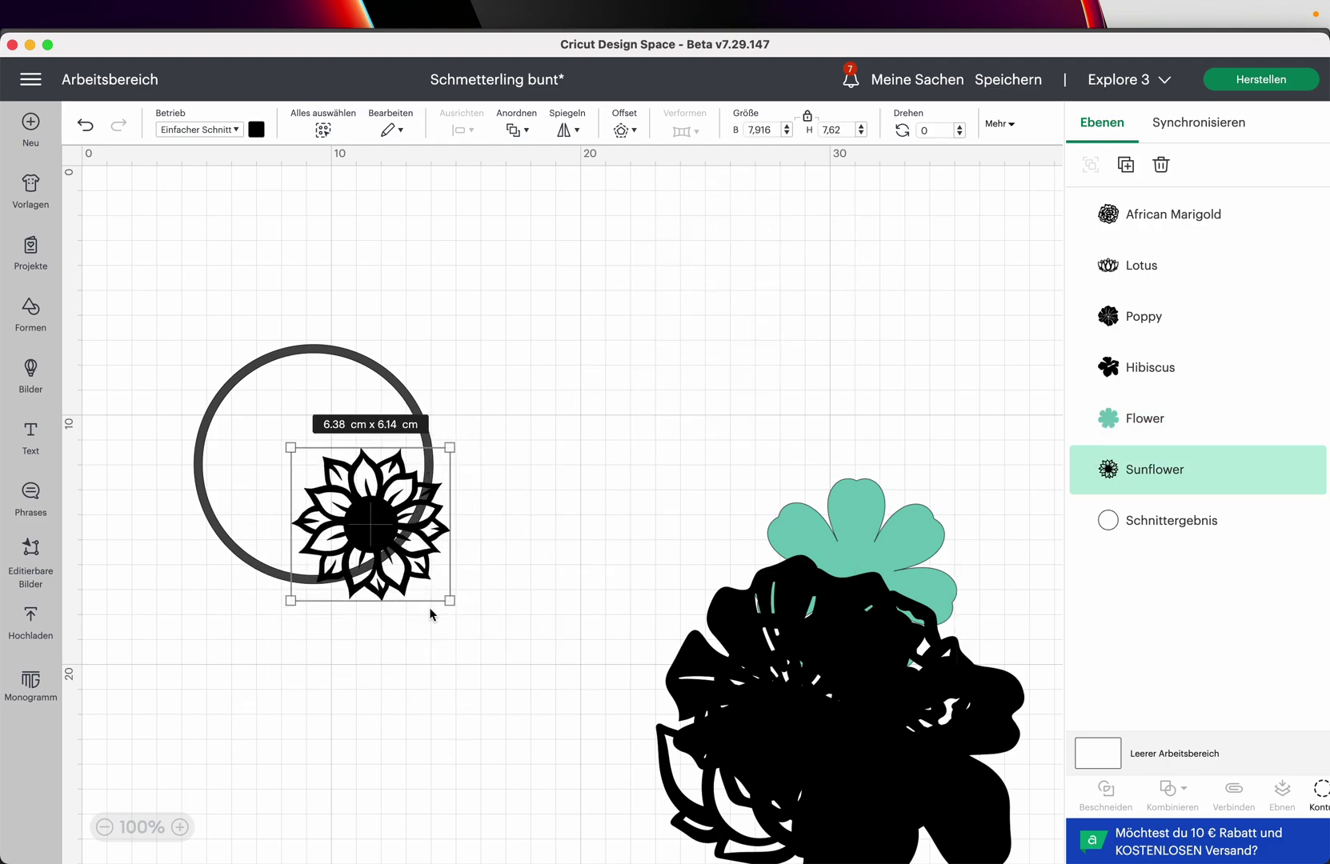
drag(392, 549, 397, 573)
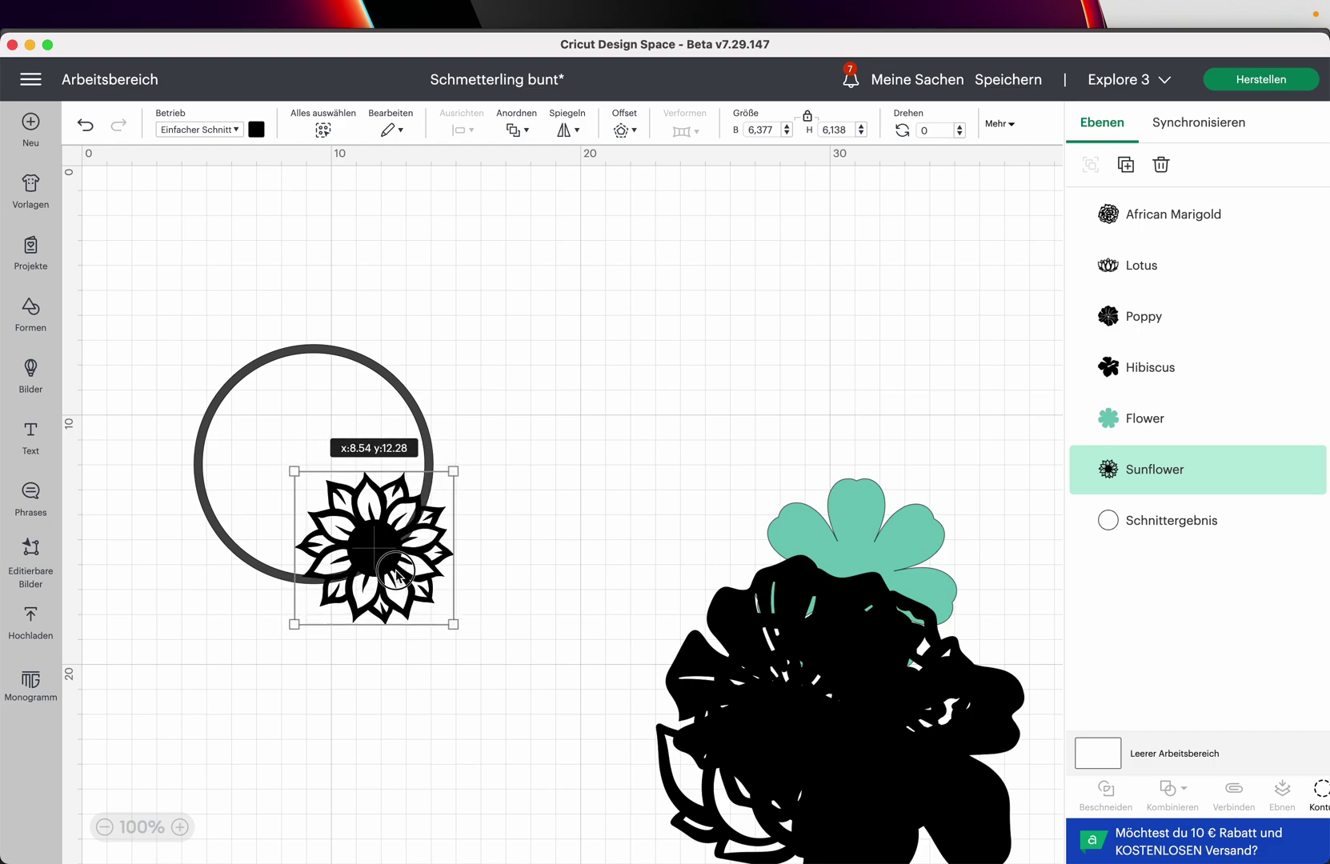
drag(445, 620, 387, 542)
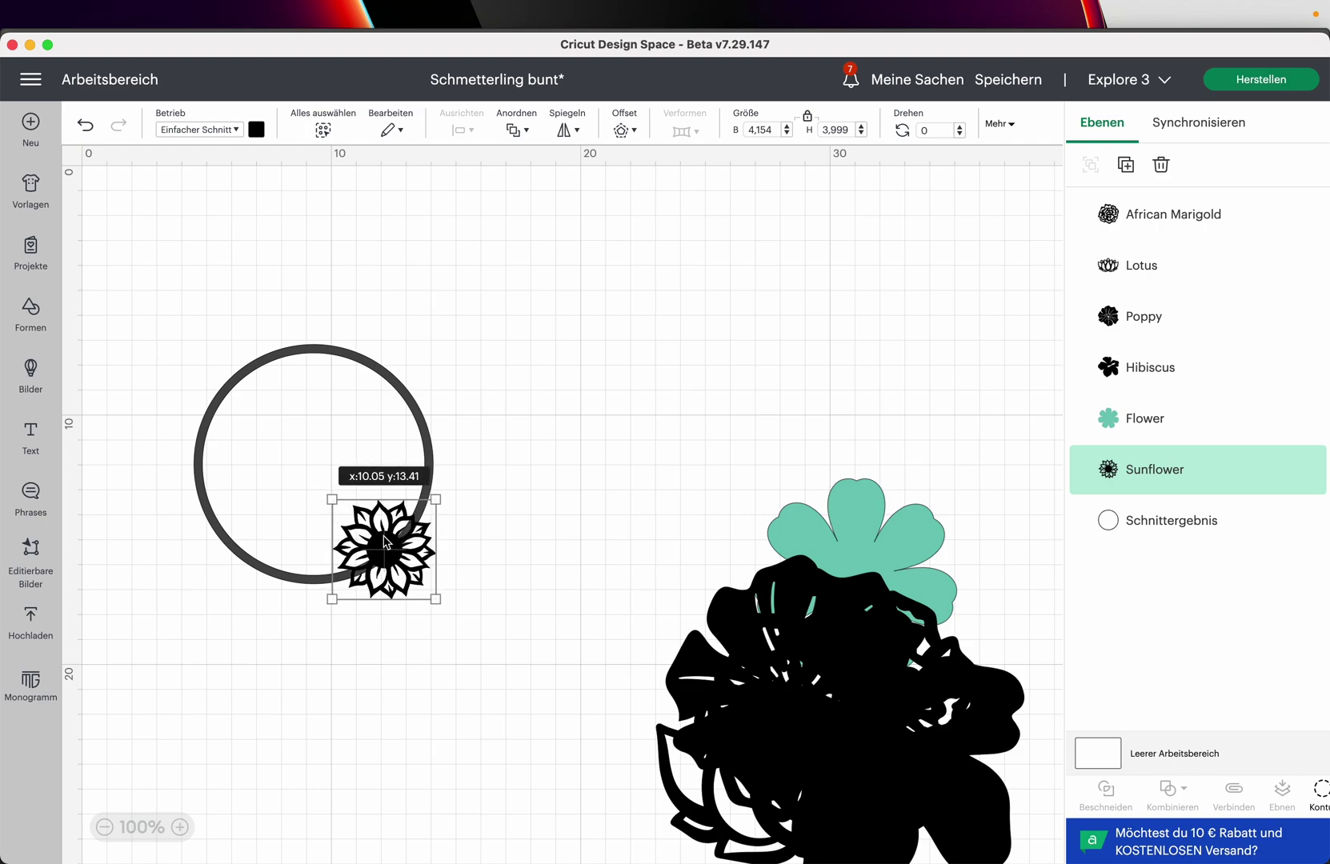
click(459, 633)
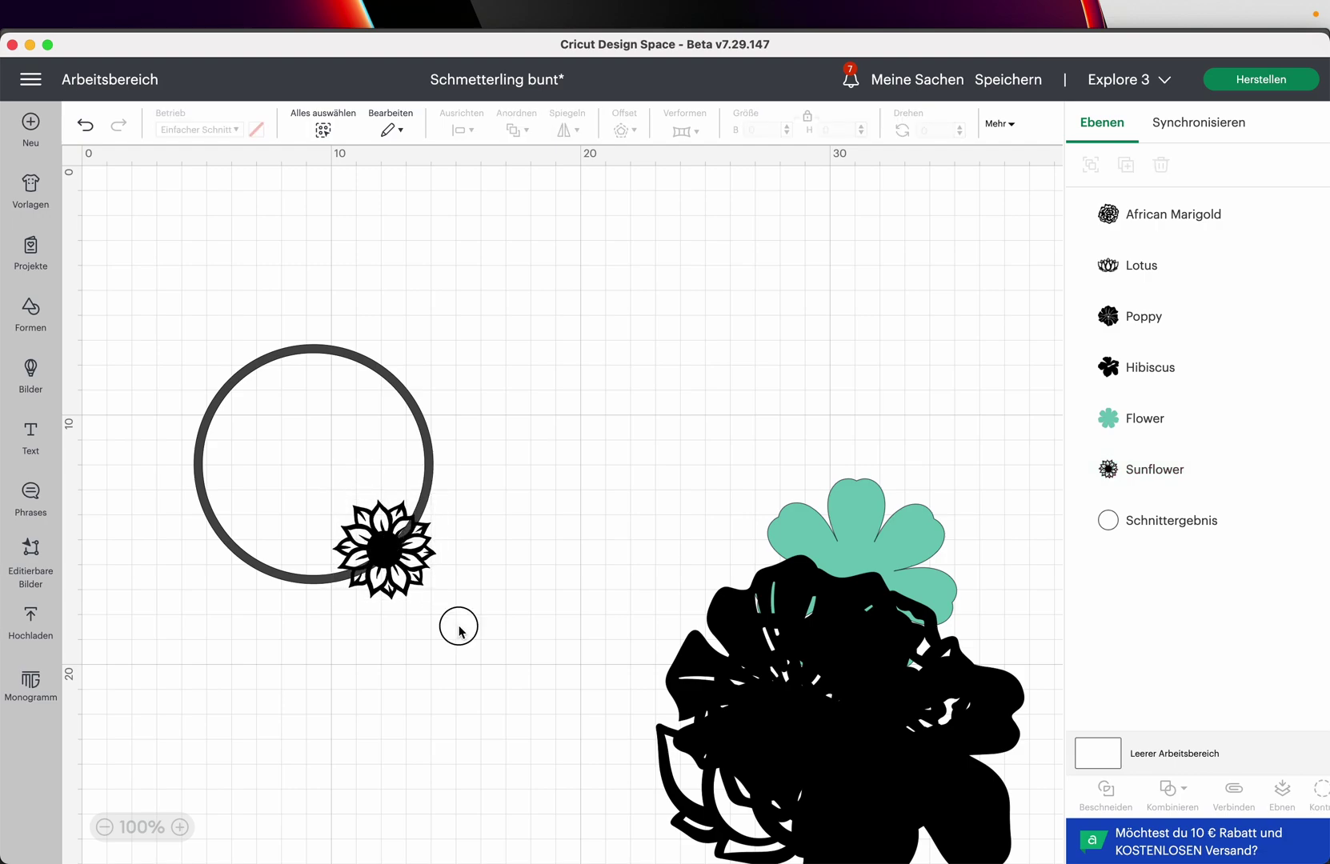
- Shrink the poppy and place it on the ring's right edge, just above the sunflower
drag(805, 710, 657, 440)
drag(790, 531, 439, 500)
click(258, 830)
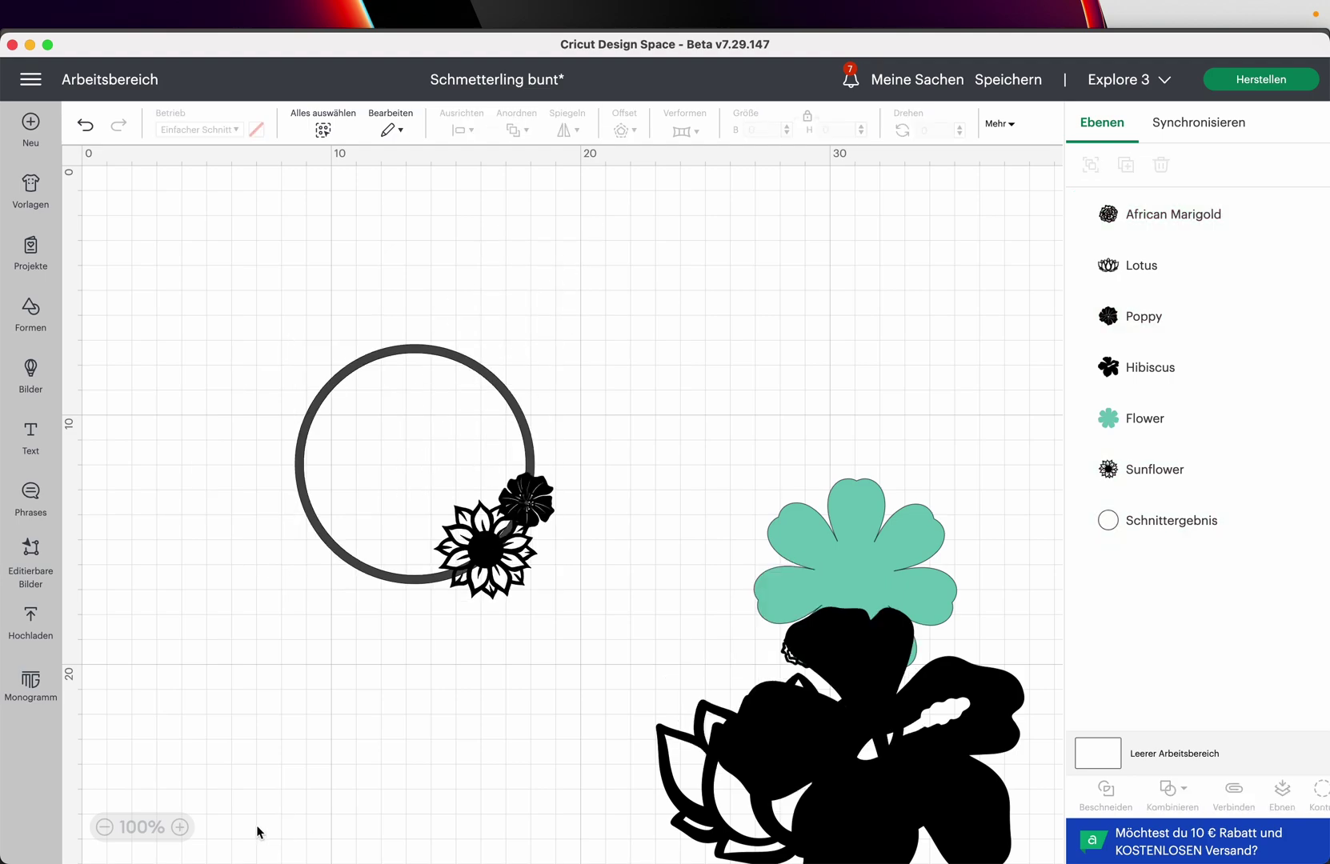
click(182, 829)
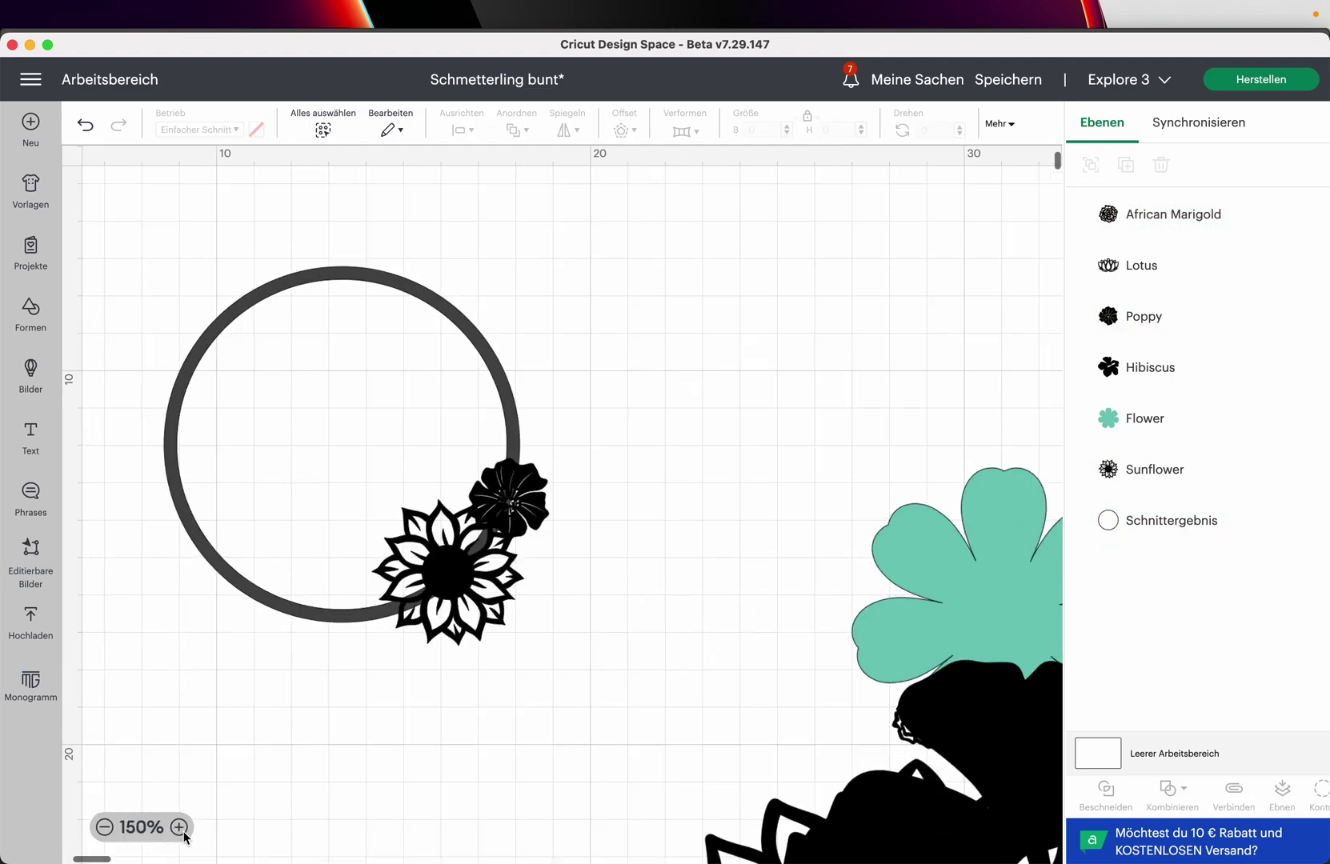
click(183, 831)
scroll(390, 789, left, 1)
click(107, 831)
click(107, 831)
click(107, 831)
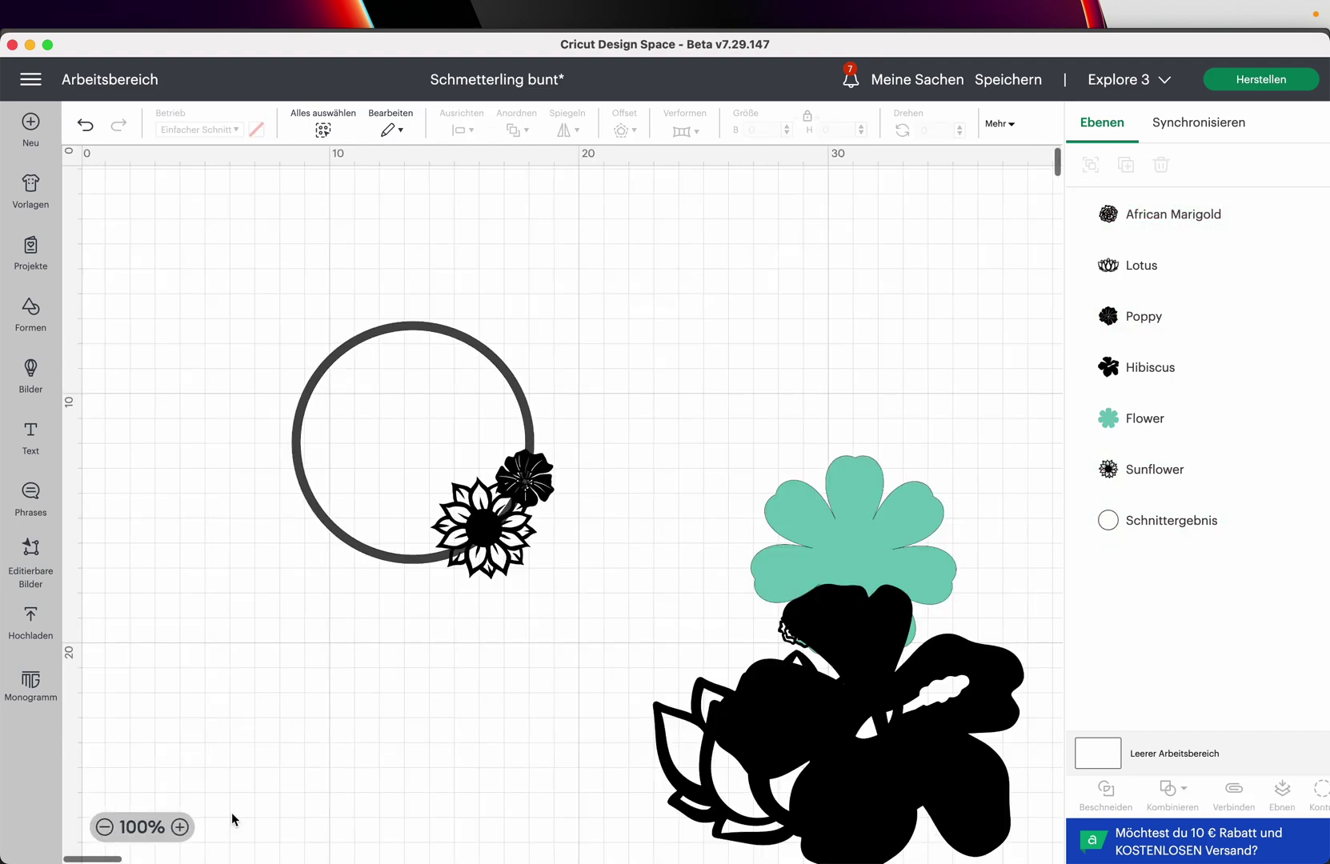
- Move the lotus above the teal flower and shift the hibiscus aside so the small marigold is free
drag(810, 754, 824, 376)
drag(900, 682, 712, 686)
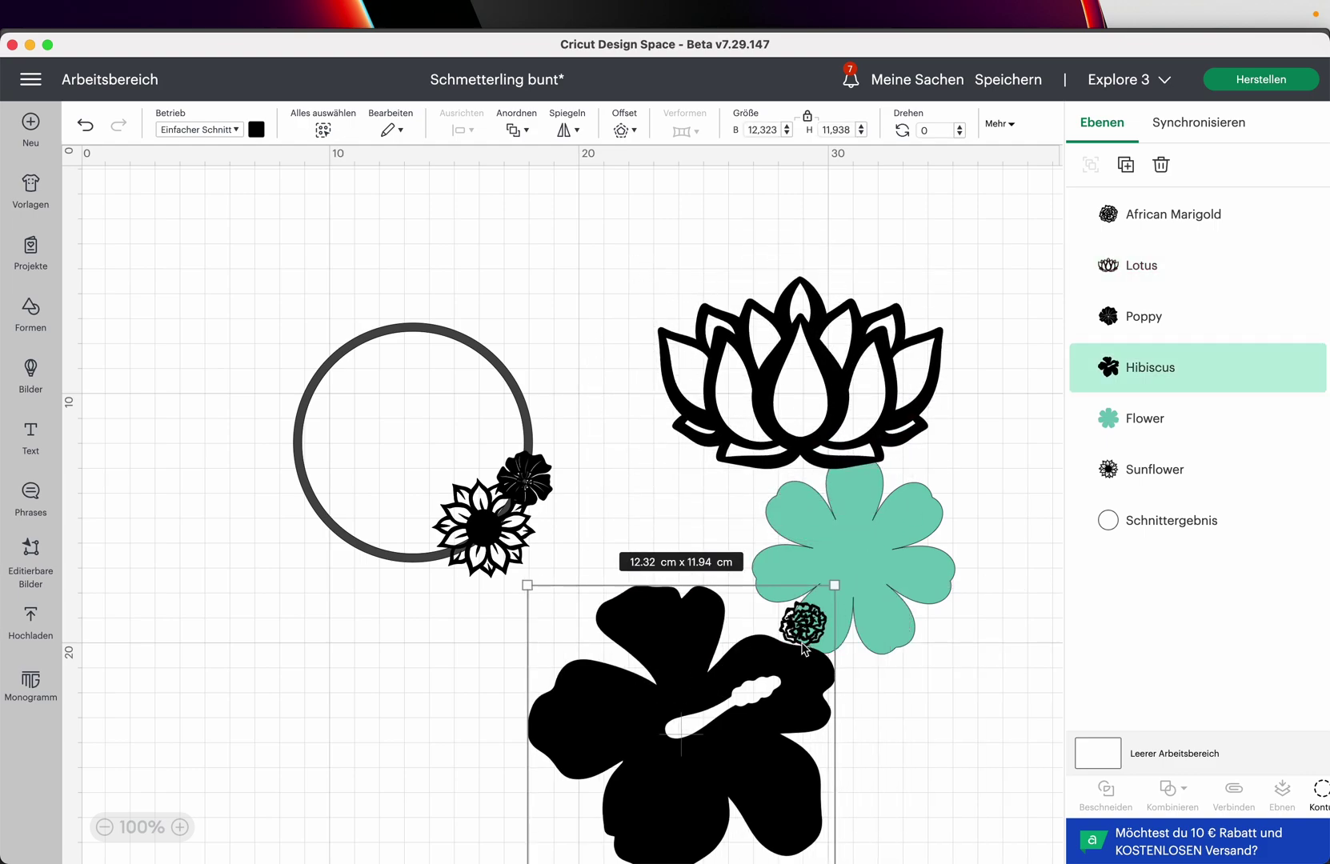
drag(824, 624, 954, 690)
- Place the marigold on the ring's lower edge beside the sunflower at about 1.6 × 1.5 cm
click(778, 671)
drag(801, 627, 428, 576)
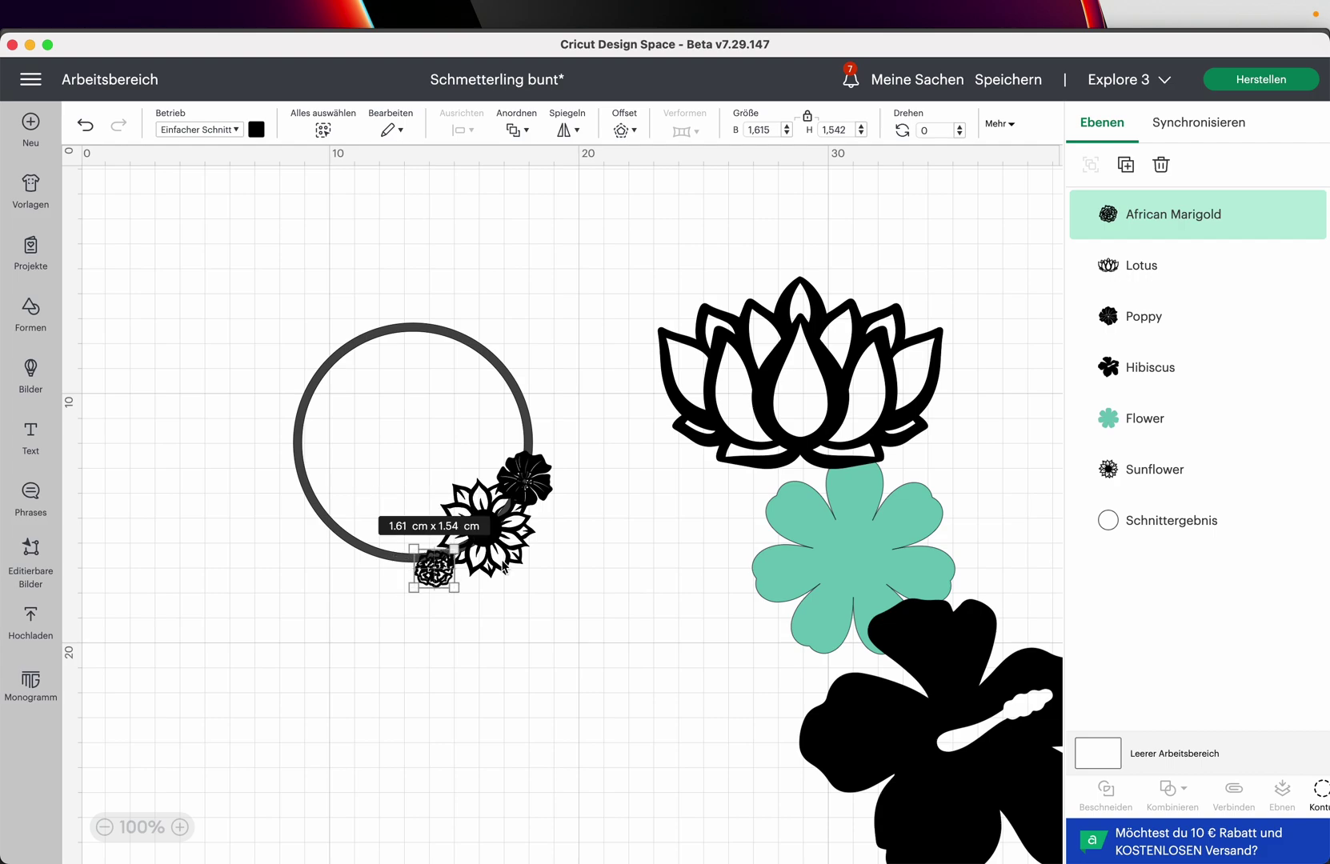
click(663, 561)
- Search the image library for "blatt" and limit the results to free images
click(32, 366)
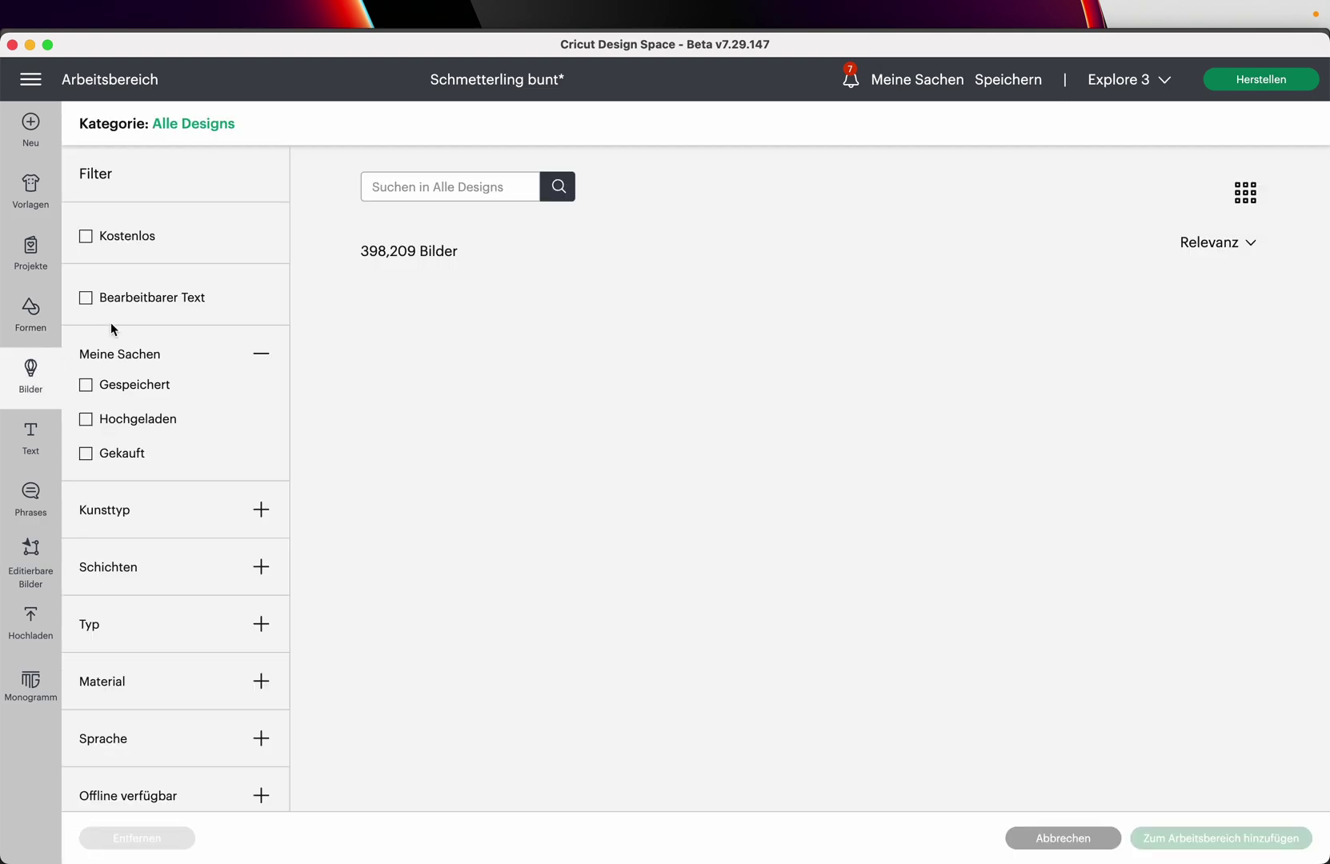
text(blatt)
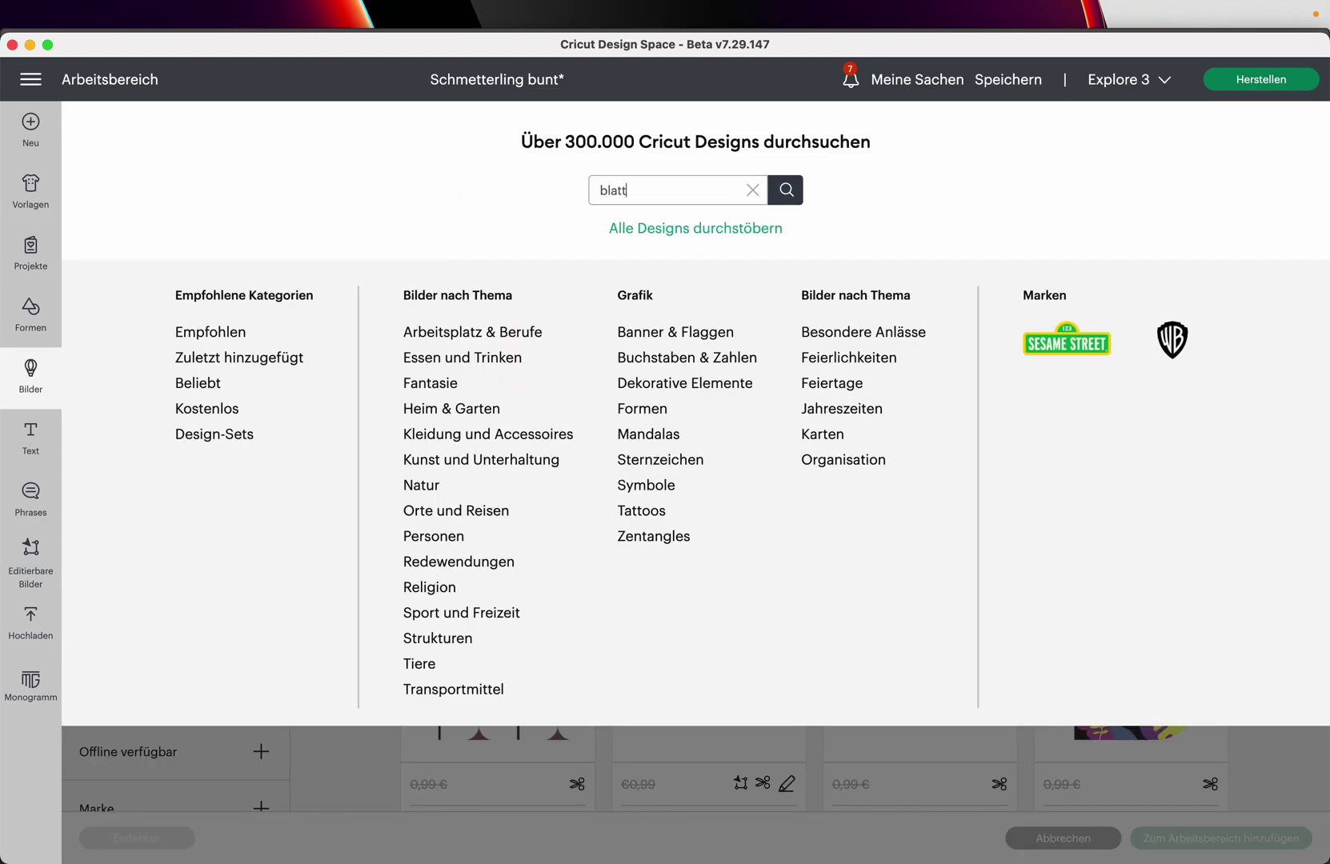
key(Return)
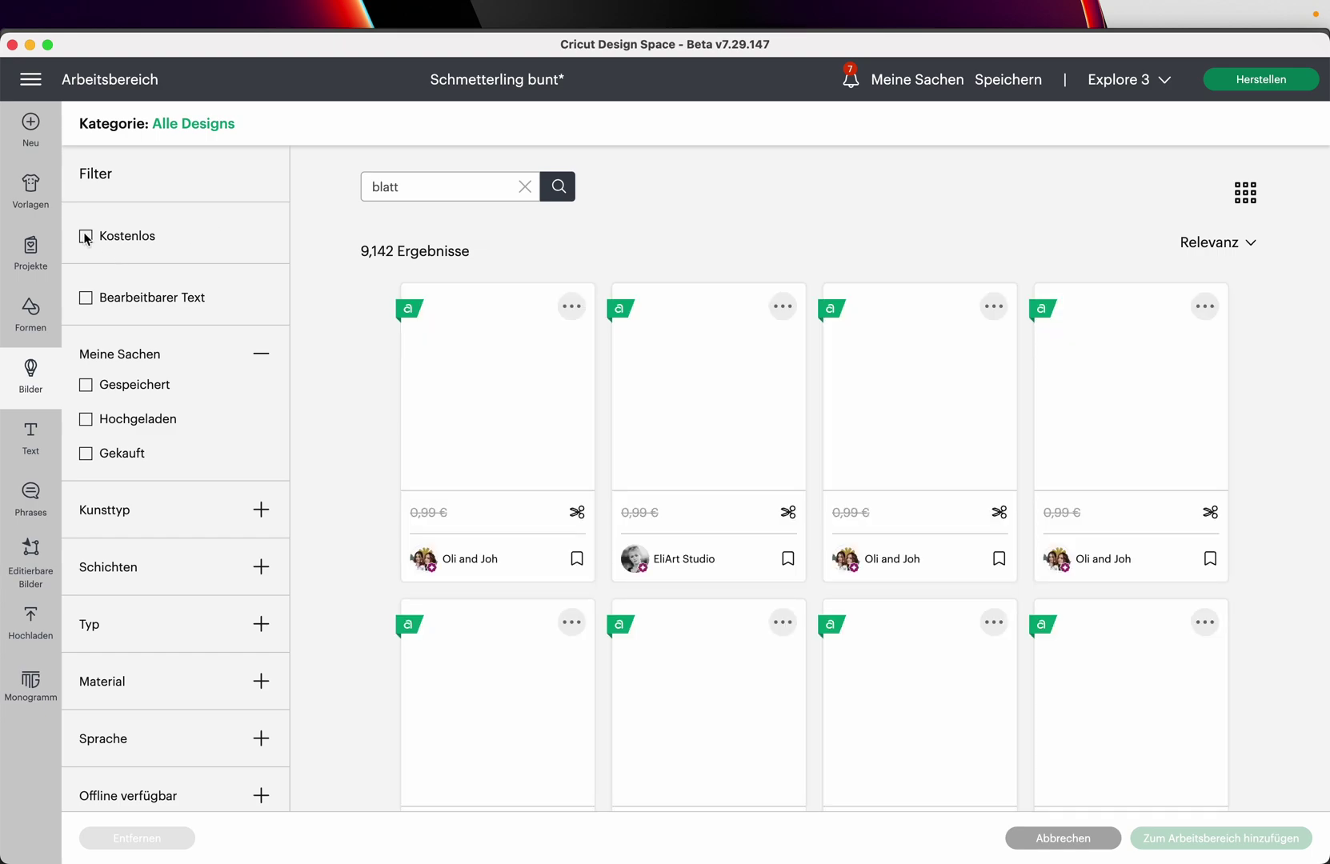
click(86, 237)
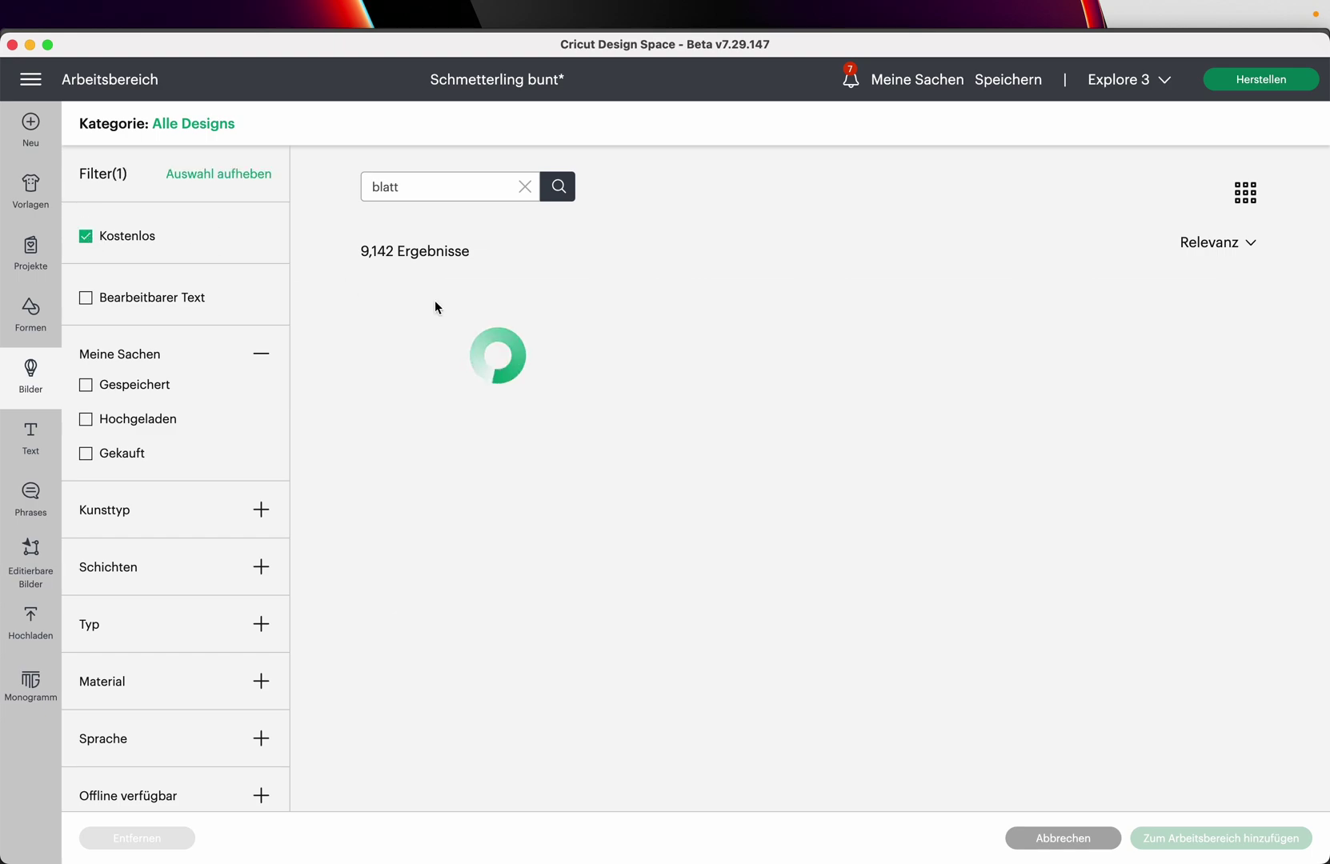
- Select the black feathery leaf branch and the solid black monstera leaf from the free leaf images
scroll(733, 473, down, 2)
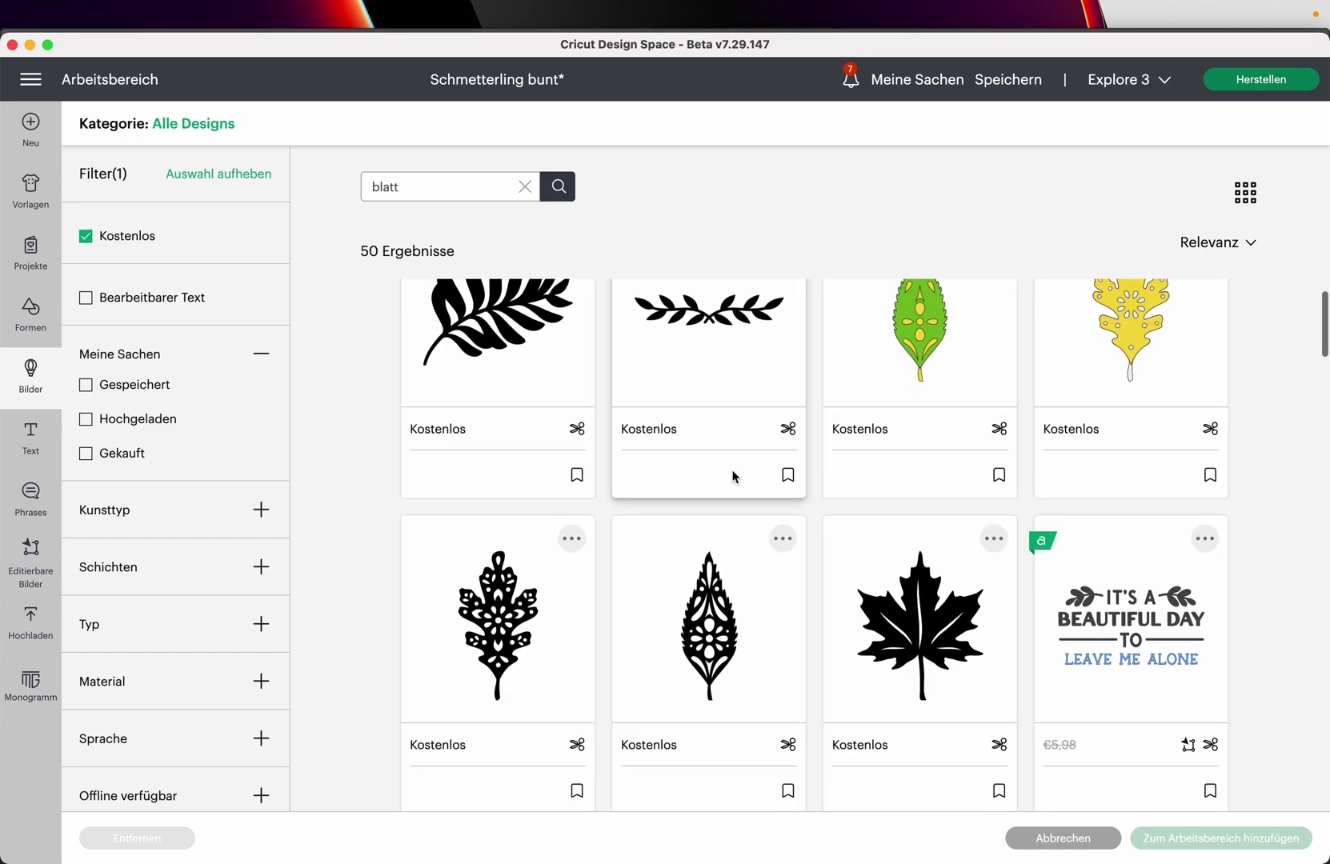
click(521, 371)
scroll(629, 498, up, 2)
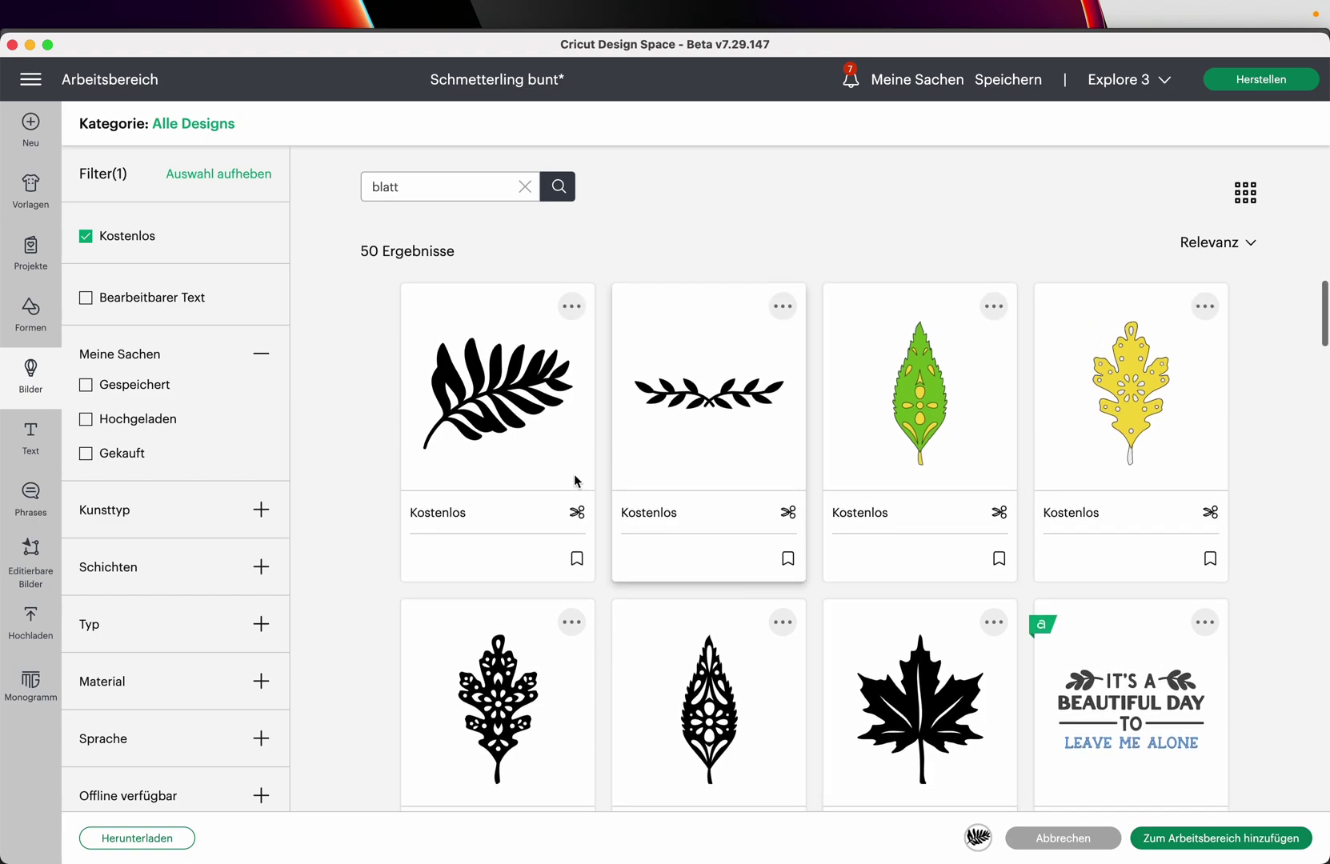
click(515, 444)
click(440, 410)
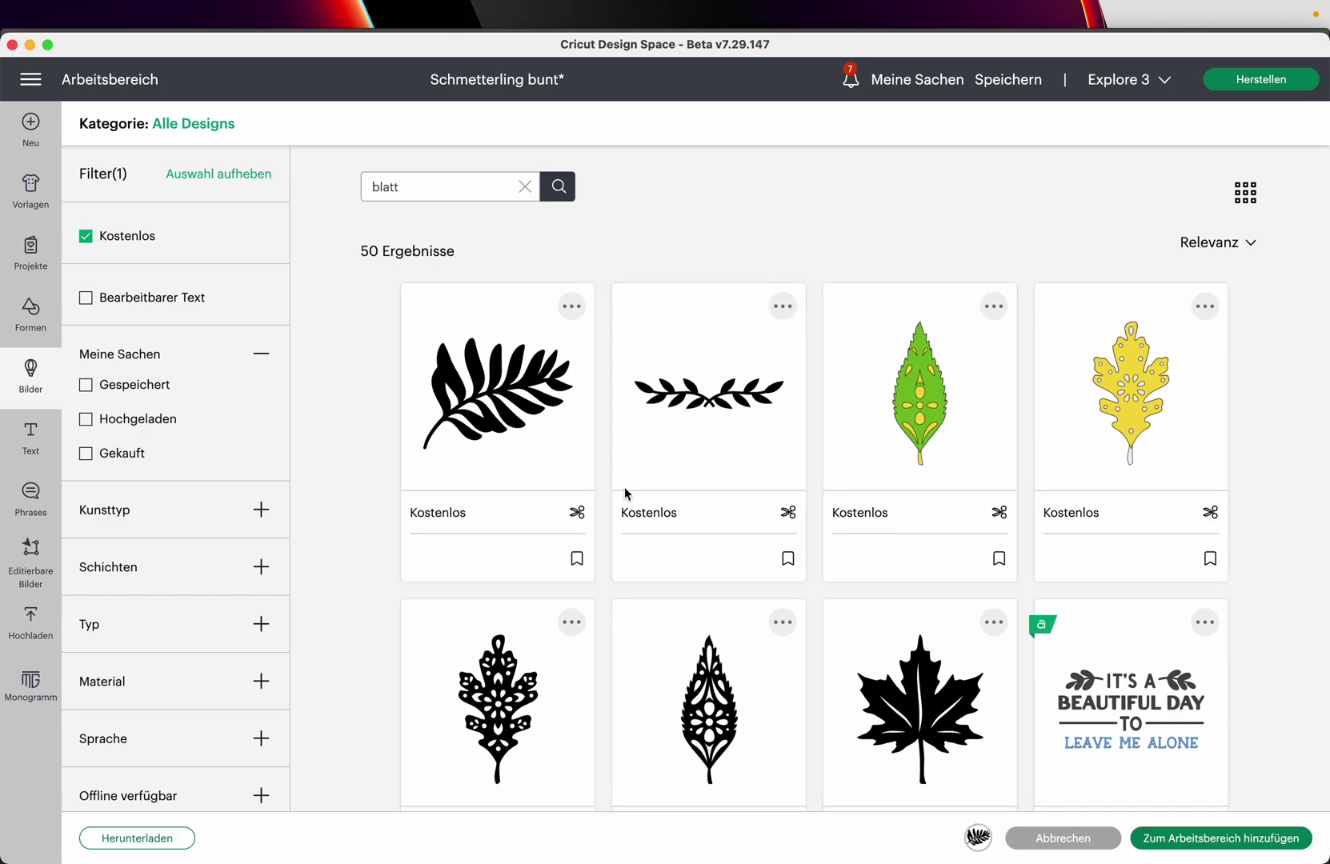
scroll(662, 502, down, 6)
scroll(662, 503, down, 6)
click(948, 529)
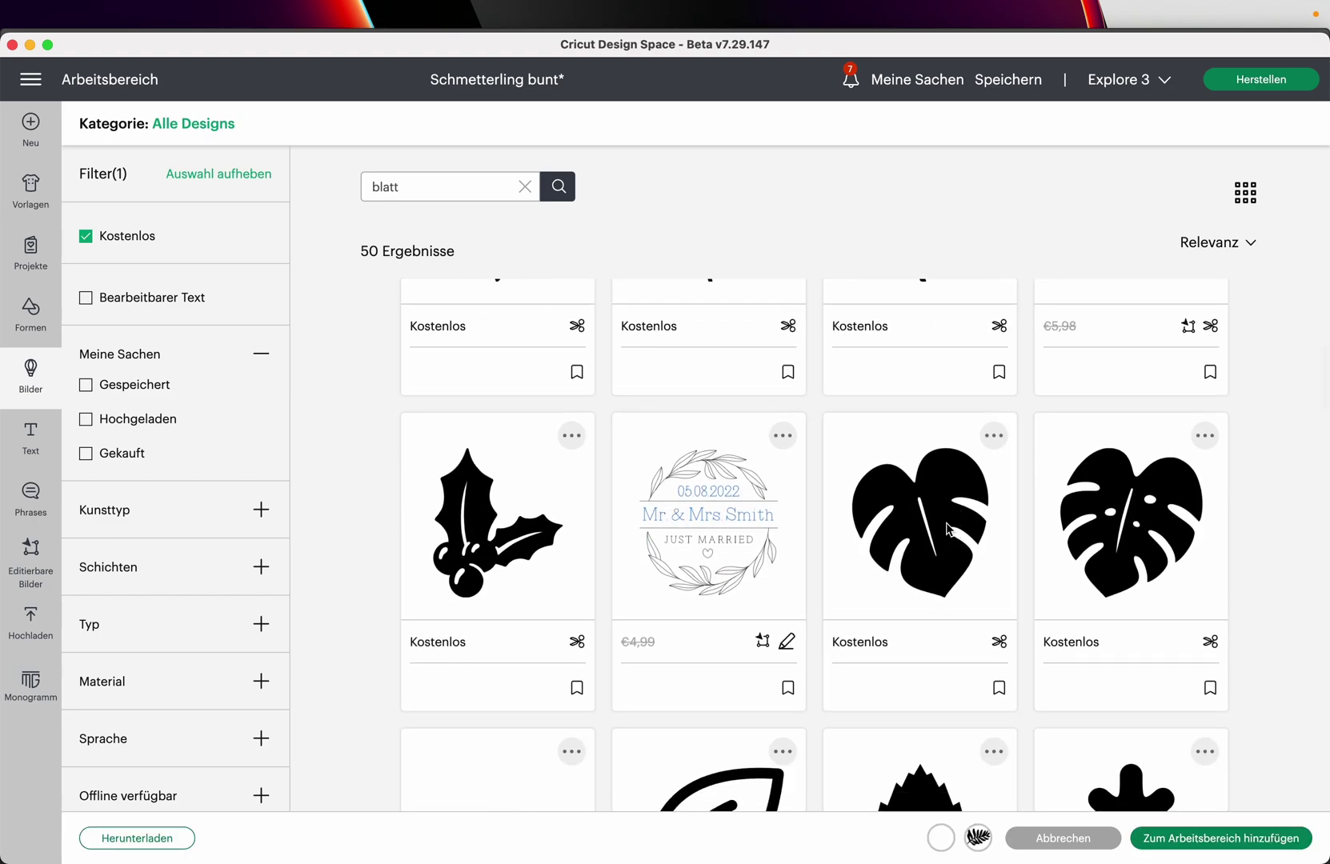
- Add the jagged green leaf branch further down the results to the selection and insert all three leaf images on the canvas
scroll(947, 529, down, 8)
scroll(947, 528, down, 10)
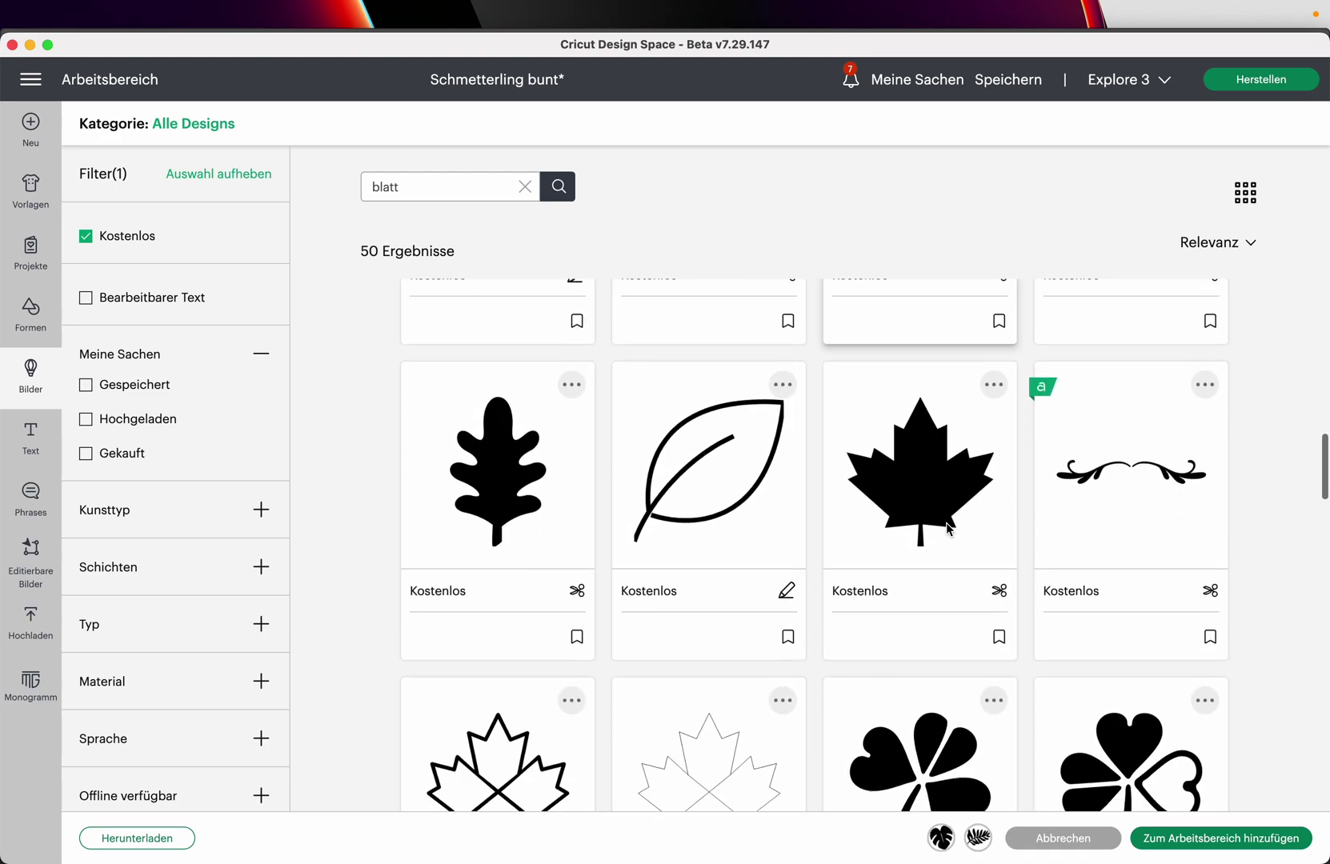
scroll(946, 523, down, 15)
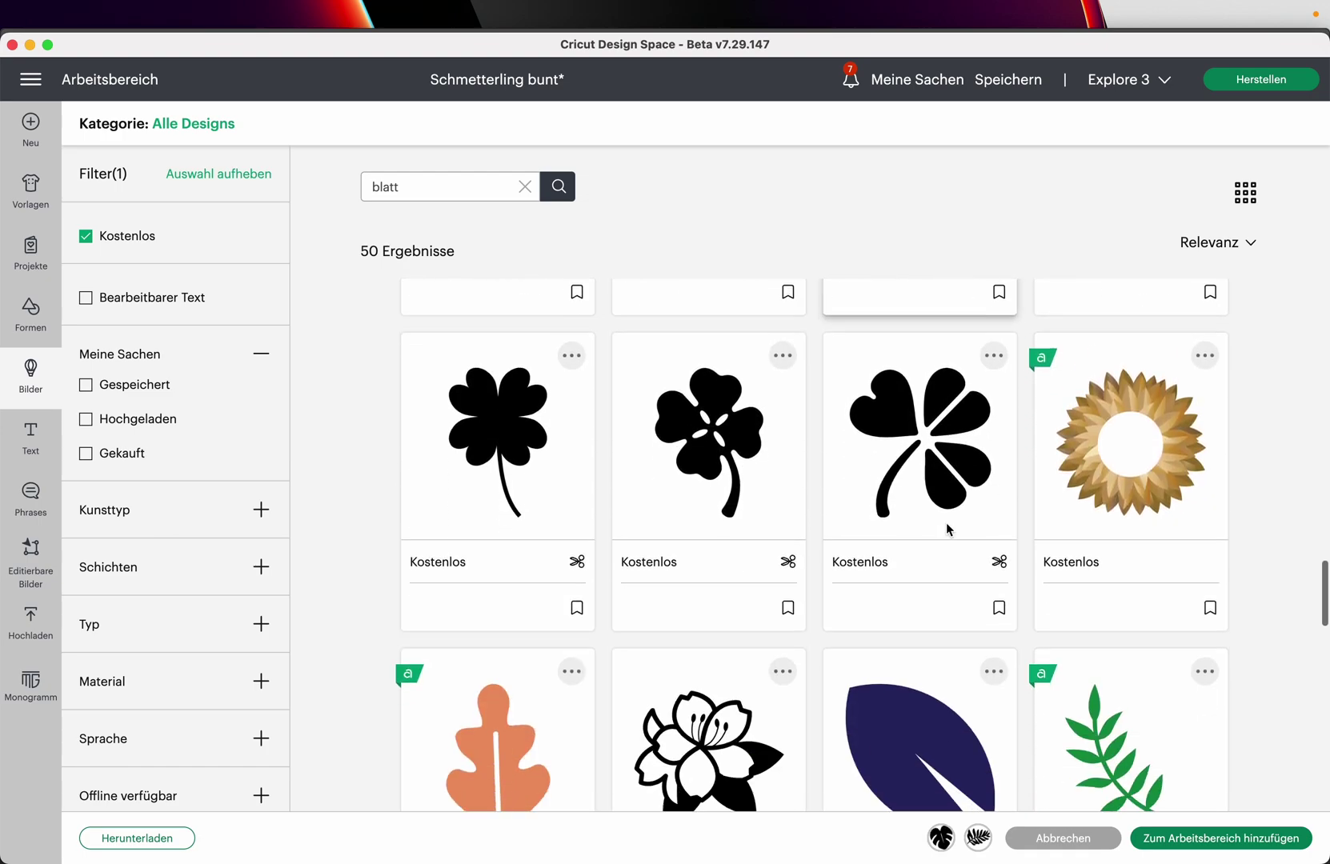
scroll(946, 523, down, 8)
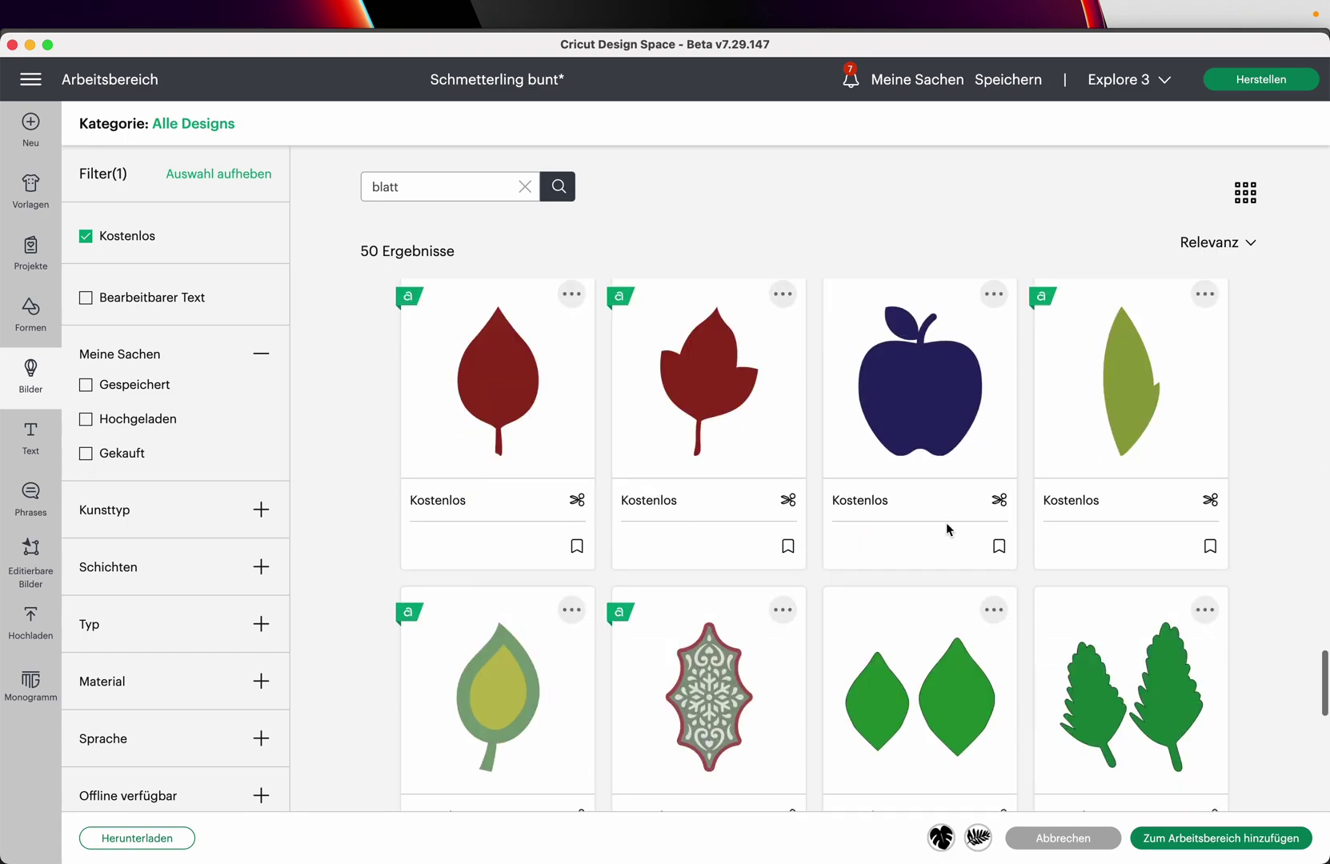
scroll(947, 529, down, 2)
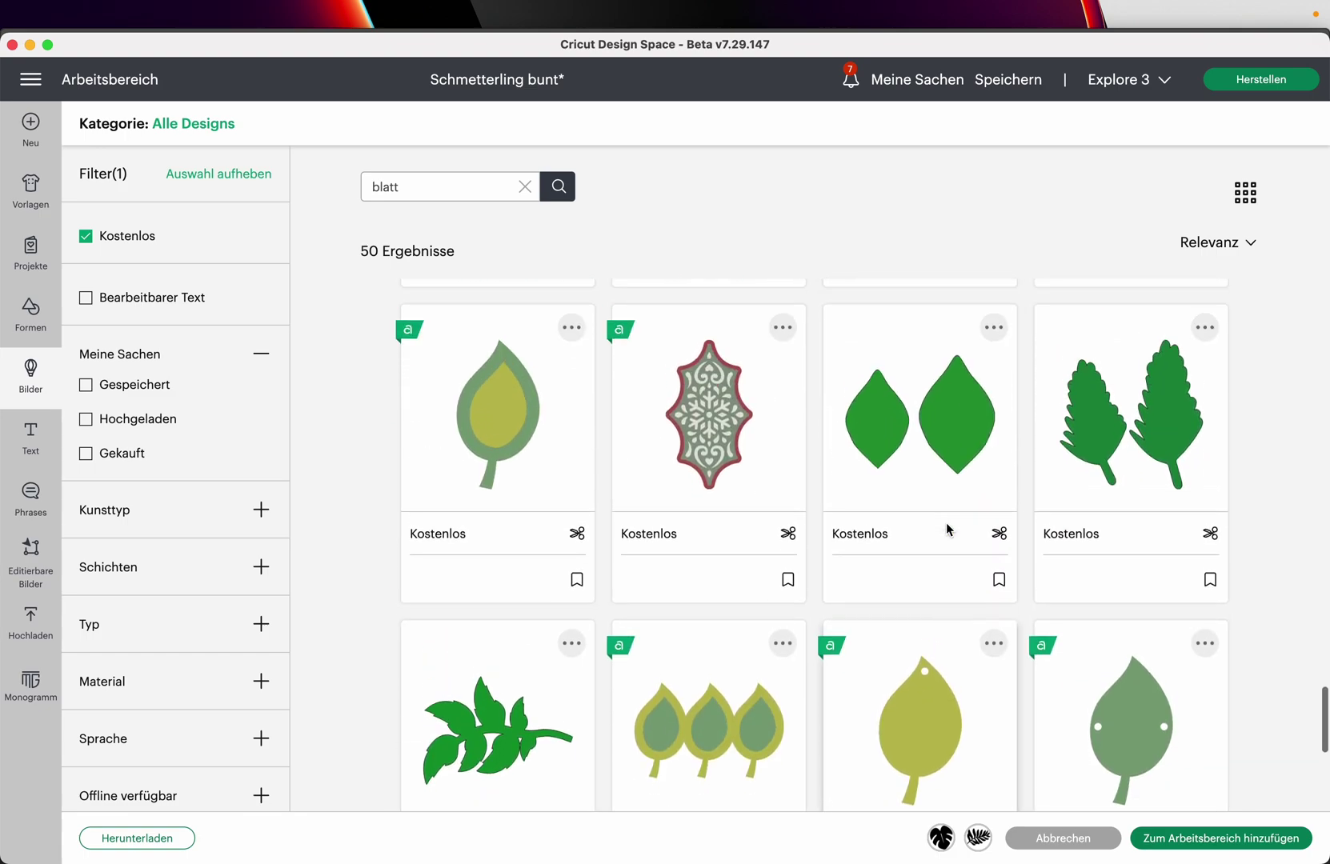
scroll(846, 682, down, 5)
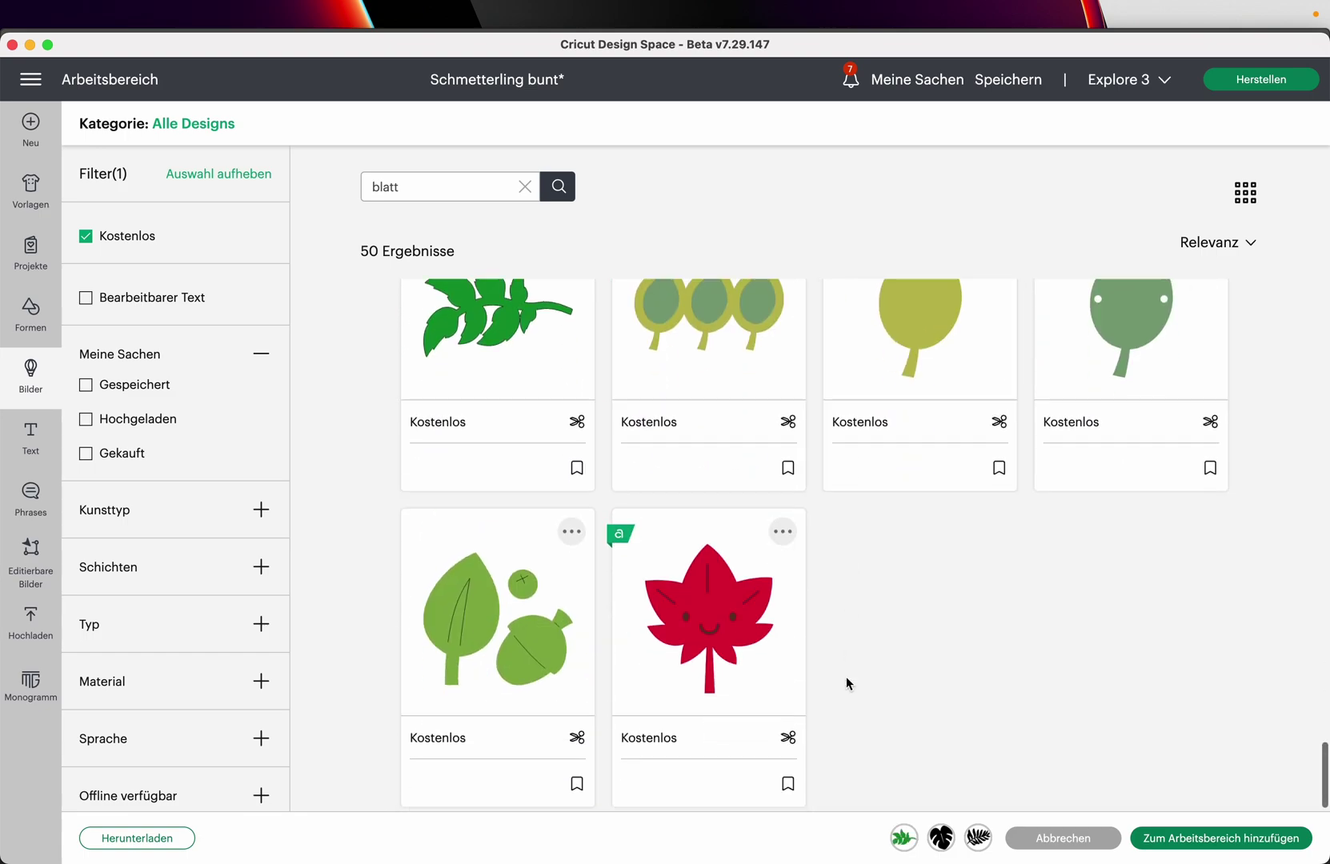
click(1143, 838)
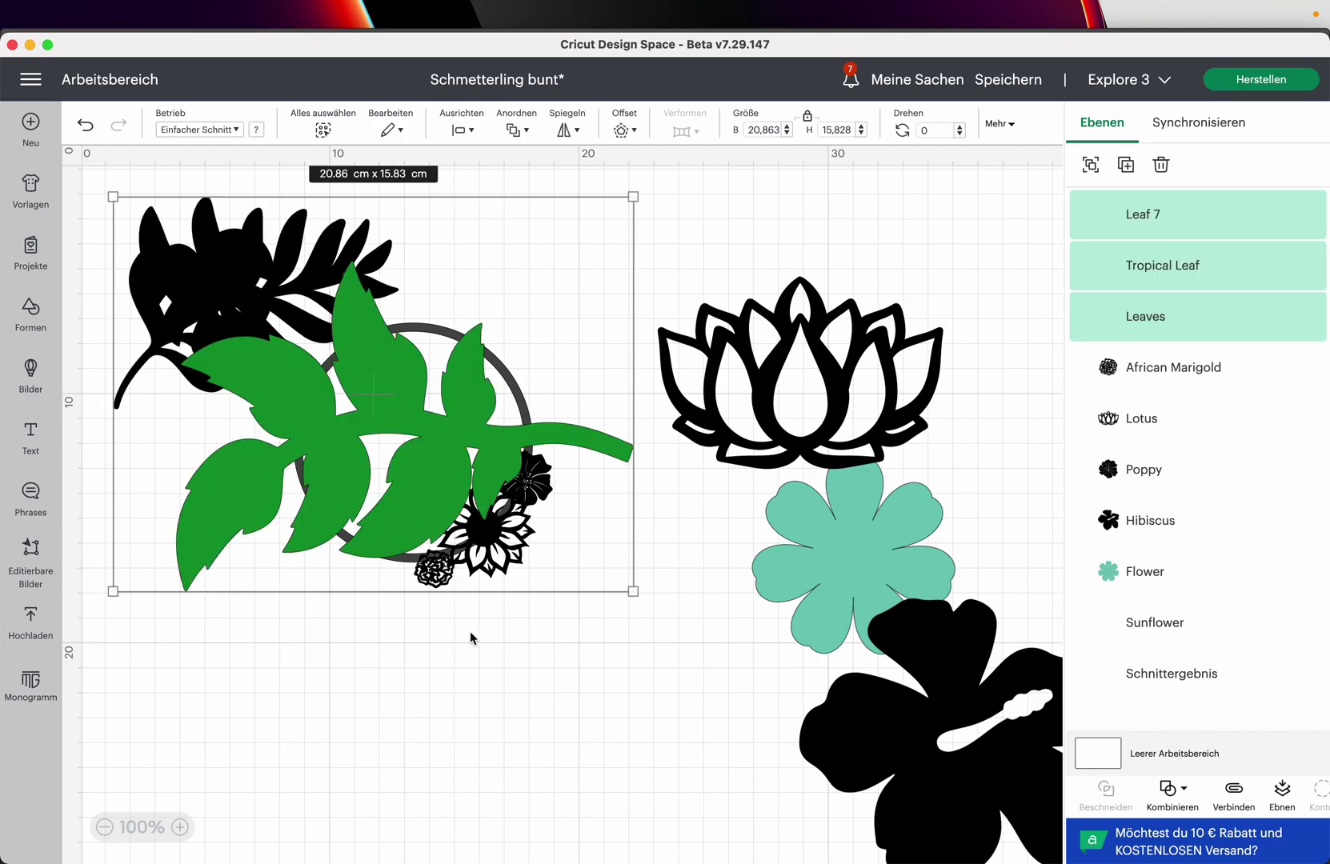
- Move the three inserted leaf images off the ring and separate them on the canvas to its right
drag(360, 408, 941, 626)
click(661, 627)
drag(805, 509, 957, 566)
drag(811, 476, 741, 676)
drag(893, 506, 684, 559)
- Shrink and rotate the black leaf branch, and fit it on the ring beside the sunflower in place of the poppy
drag(774, 680, 625, 572)
drag(564, 521, 566, 622)
drag(538, 483, 723, 512)
drag(560, 618, 559, 463)
drag(625, 415, 595, 385)
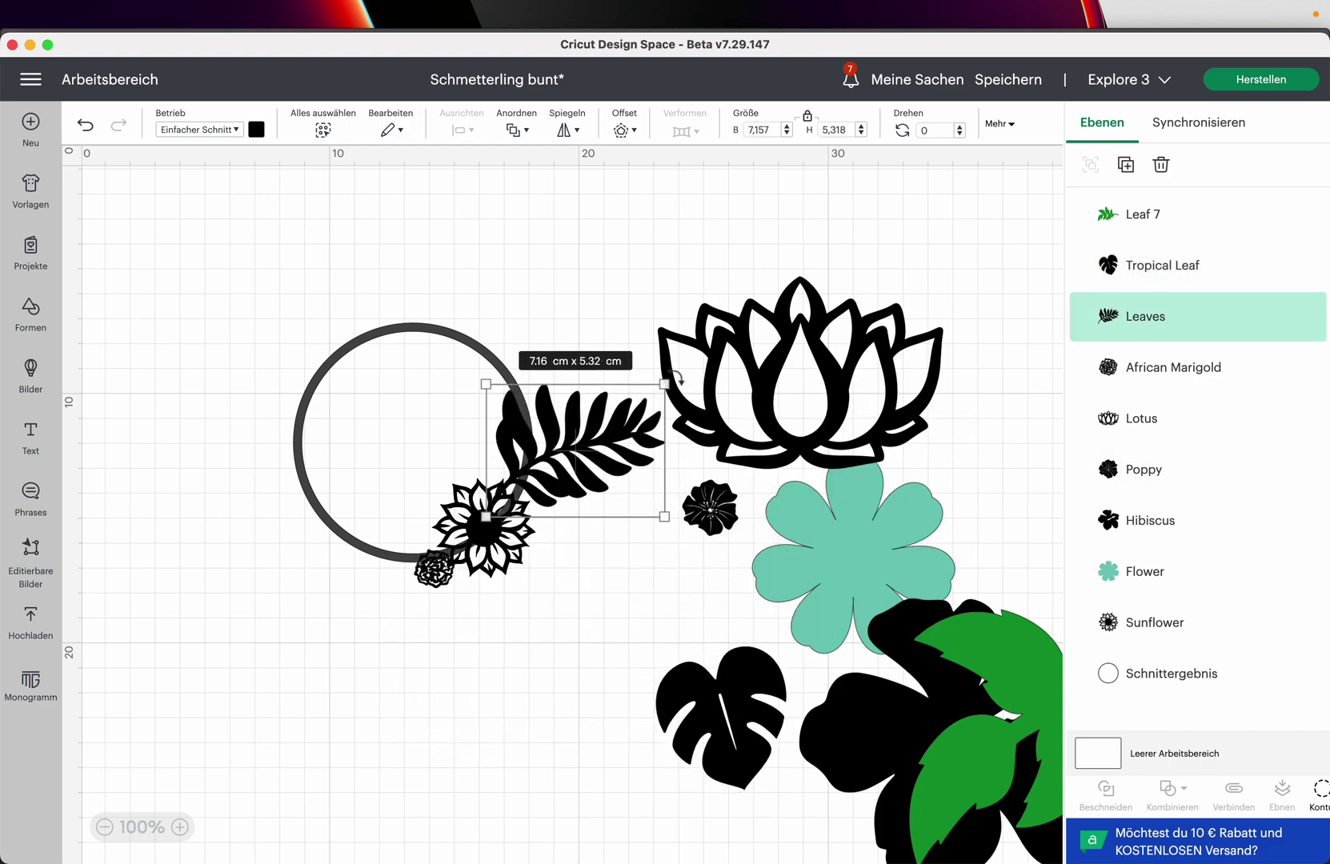
drag(677, 377, 585, 429)
drag(585, 498, 567, 460)
- Rotate the ring slightly clockwise together with its sunflower, marigold and black leaf branch
drag(579, 623, 328, 489)
drag(606, 318, 641, 389)
click(584, 496)
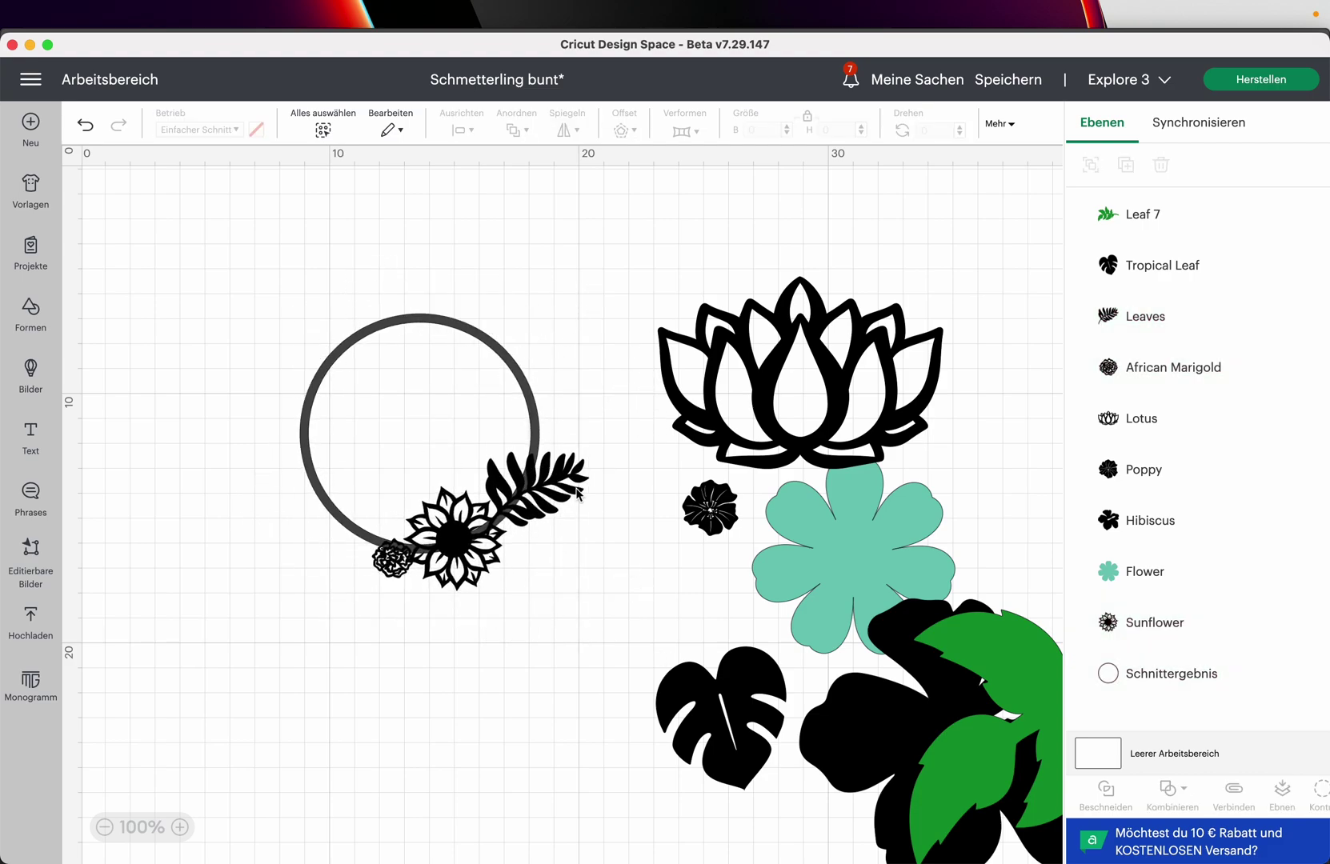
click(584, 497)
- Pull the green jagged leaf branch away from the page edge and recolor it black
click(611, 610)
drag(991, 689, 880, 655)
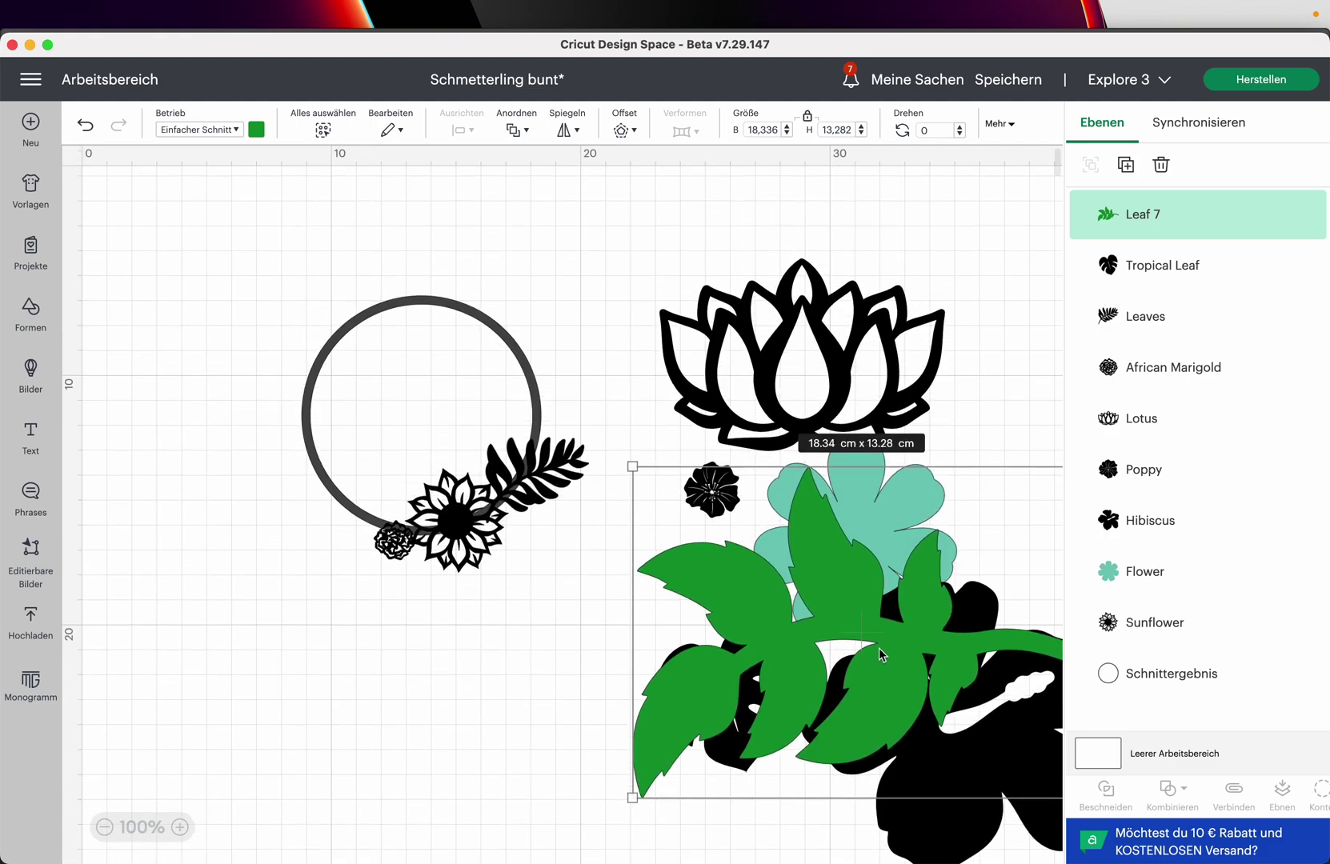
click(257, 131)
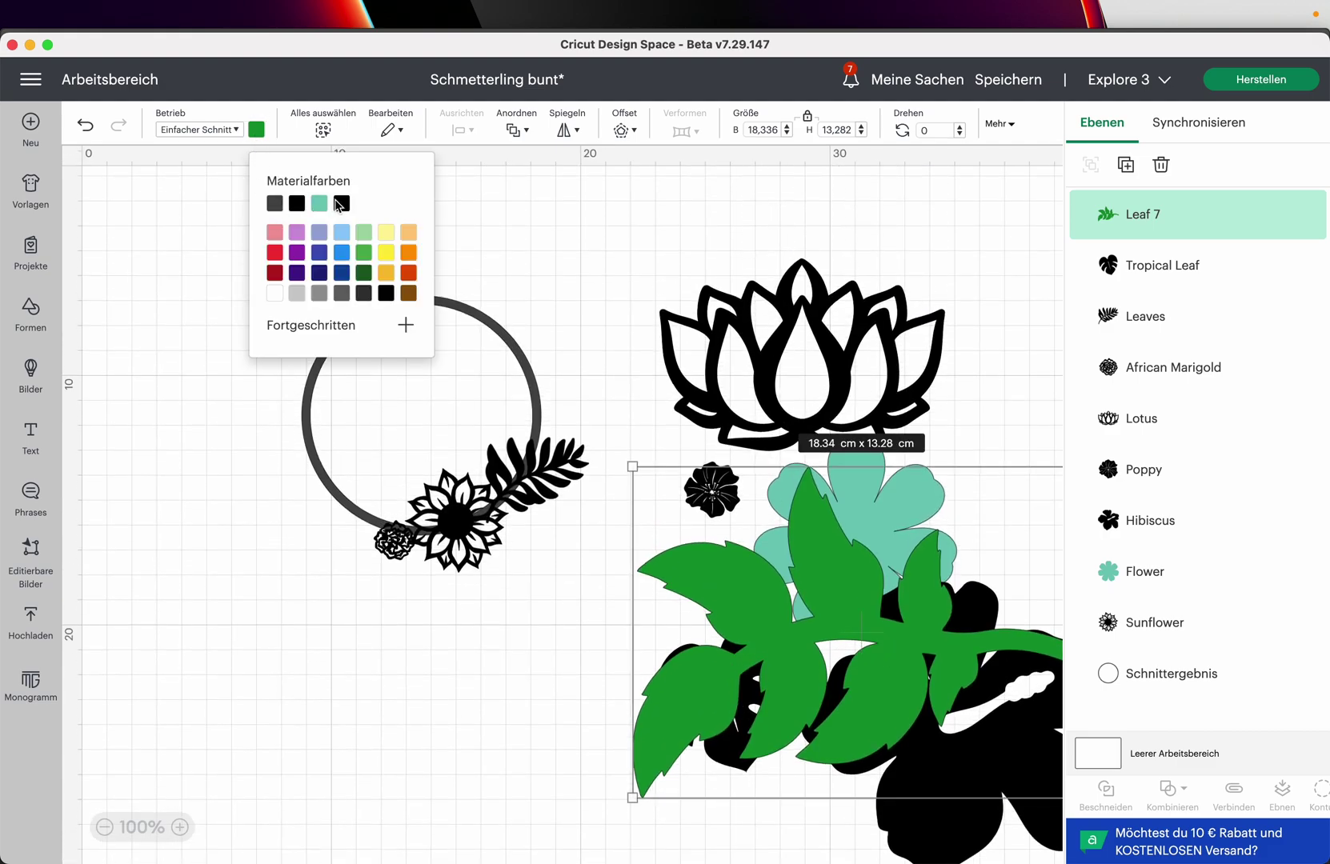
click(341, 203)
- Shrink the jagged leaf branch to about 5.96 × 4.32 cm and fit it on the ring left of the sunflower in place of the marigold
drag(856, 579, 425, 579)
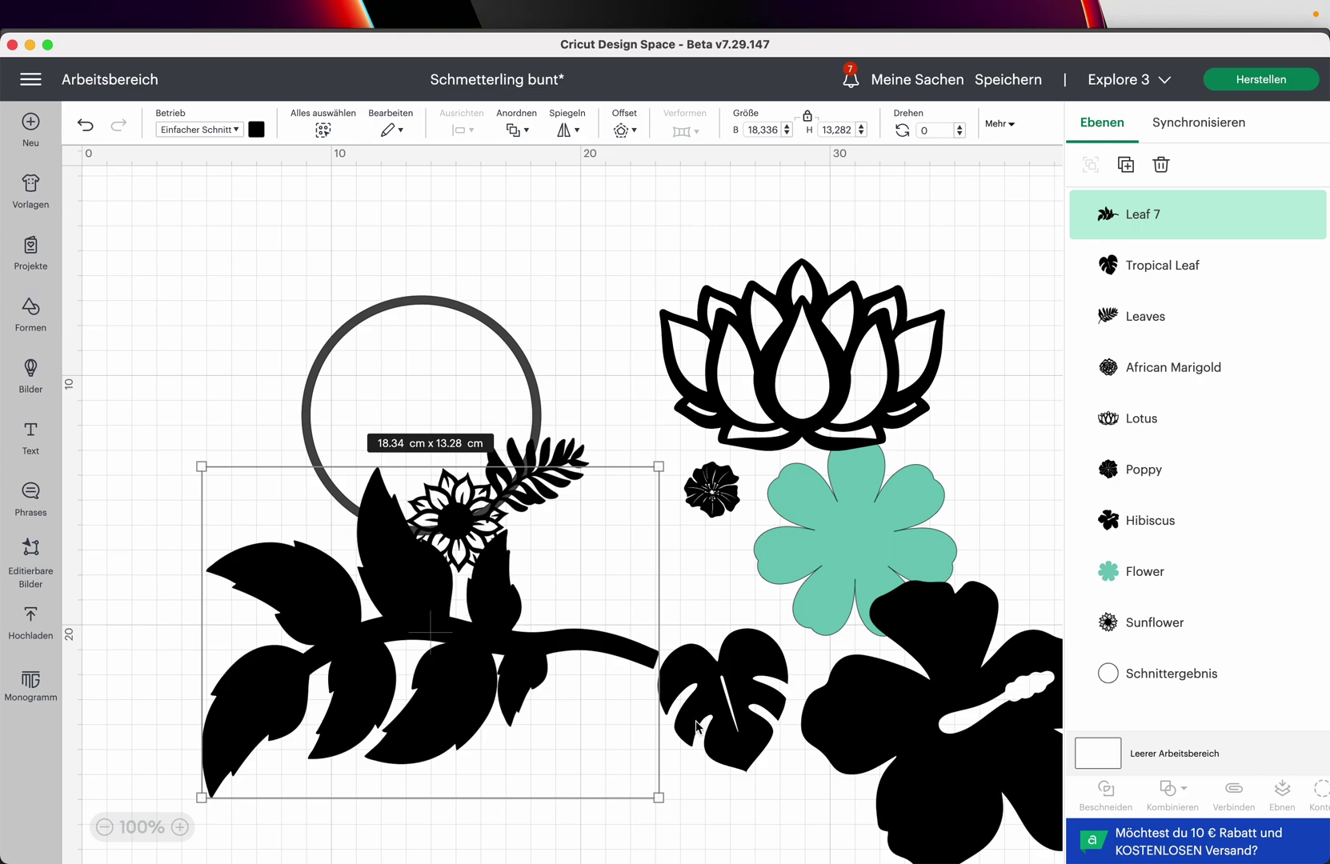
drag(637, 802, 396, 525)
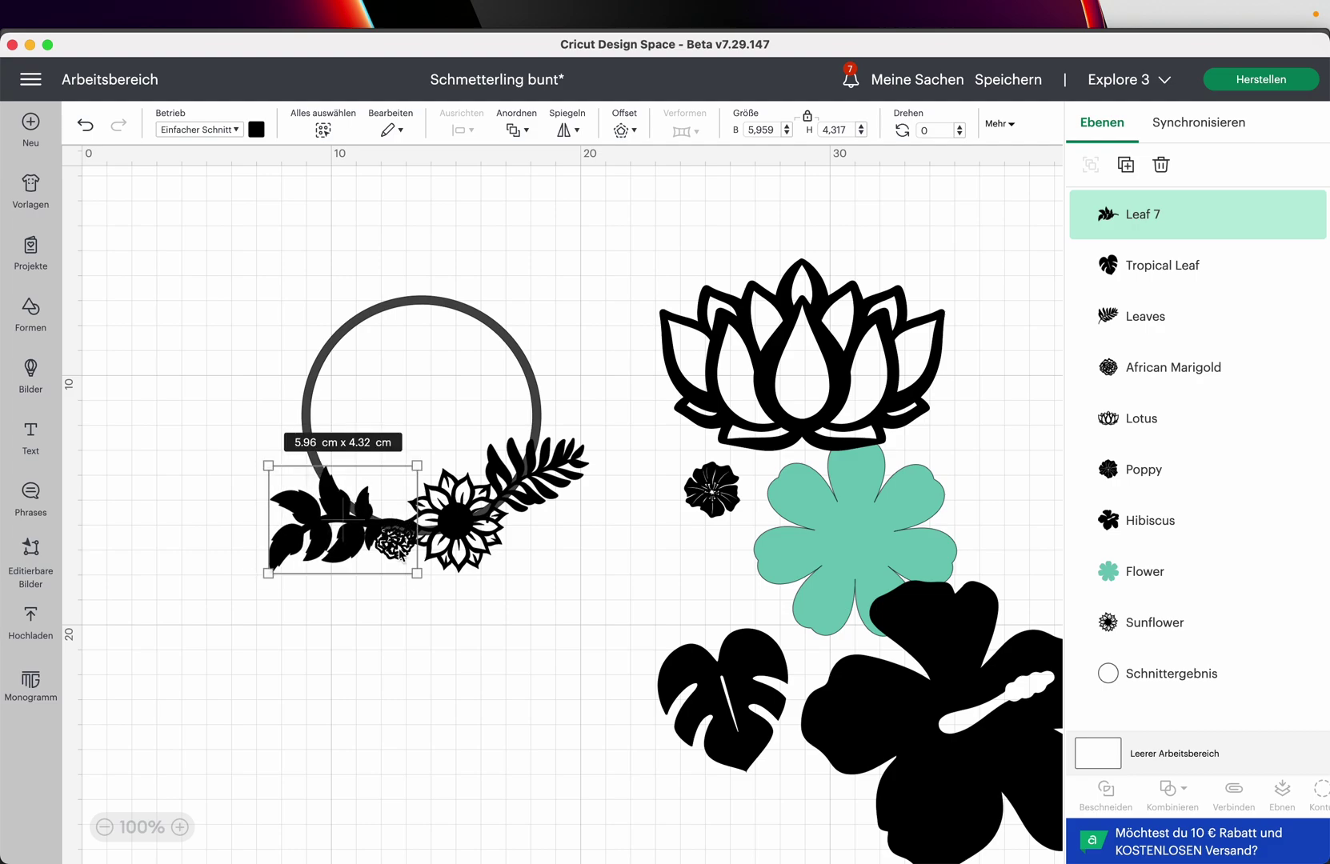
click(407, 637)
click(401, 562)
drag(398, 560, 387, 686)
click(392, 551)
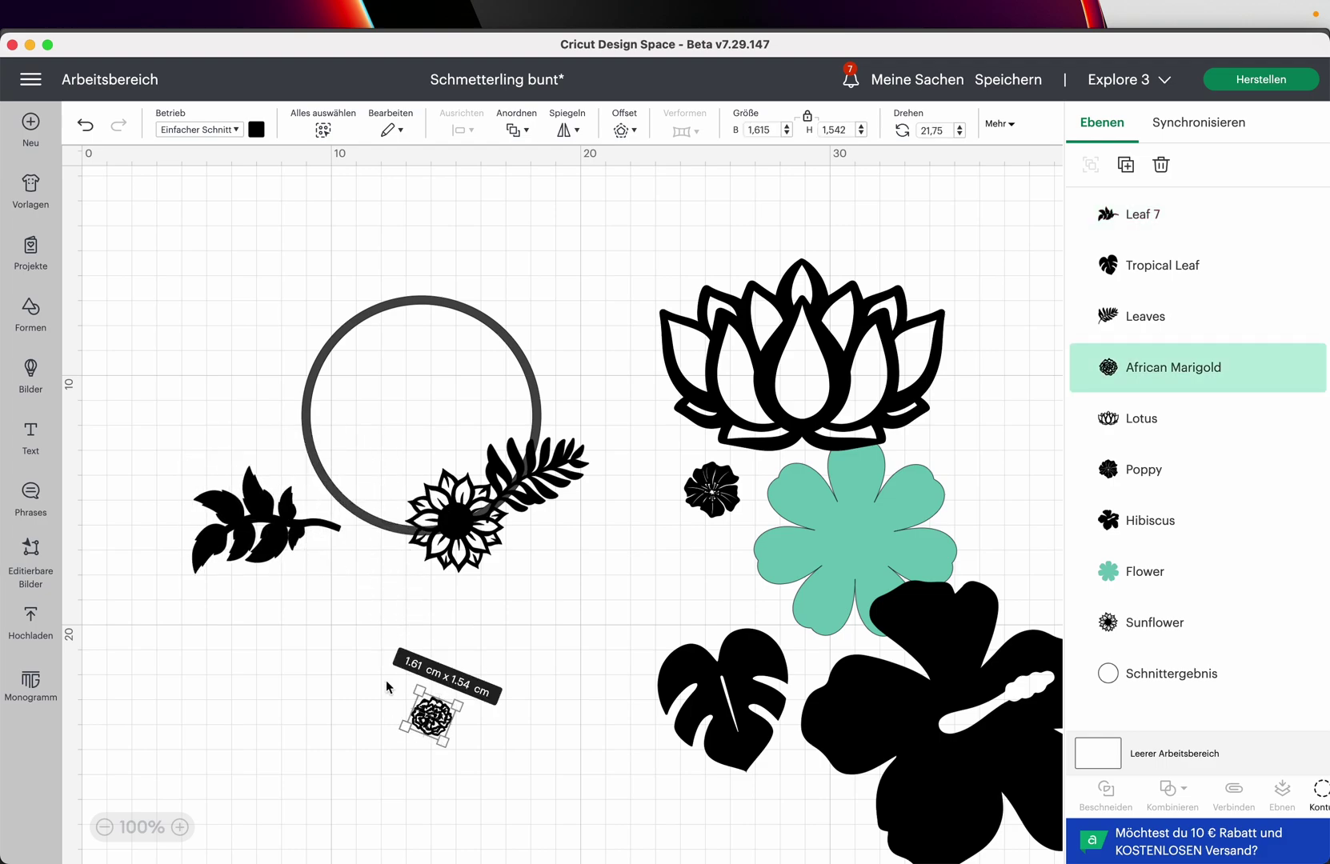
drag(265, 531, 367, 538)
- Enlarge the marigold to about 2.03 × 1.94 cm and set it aside below the wreath
click(540, 677)
click(429, 726)
drag(447, 745, 451, 755)
drag(445, 699, 389, 629)
key(super+z)
click(445, 729)
drag(445, 733, 554, 664)
click(485, 573)
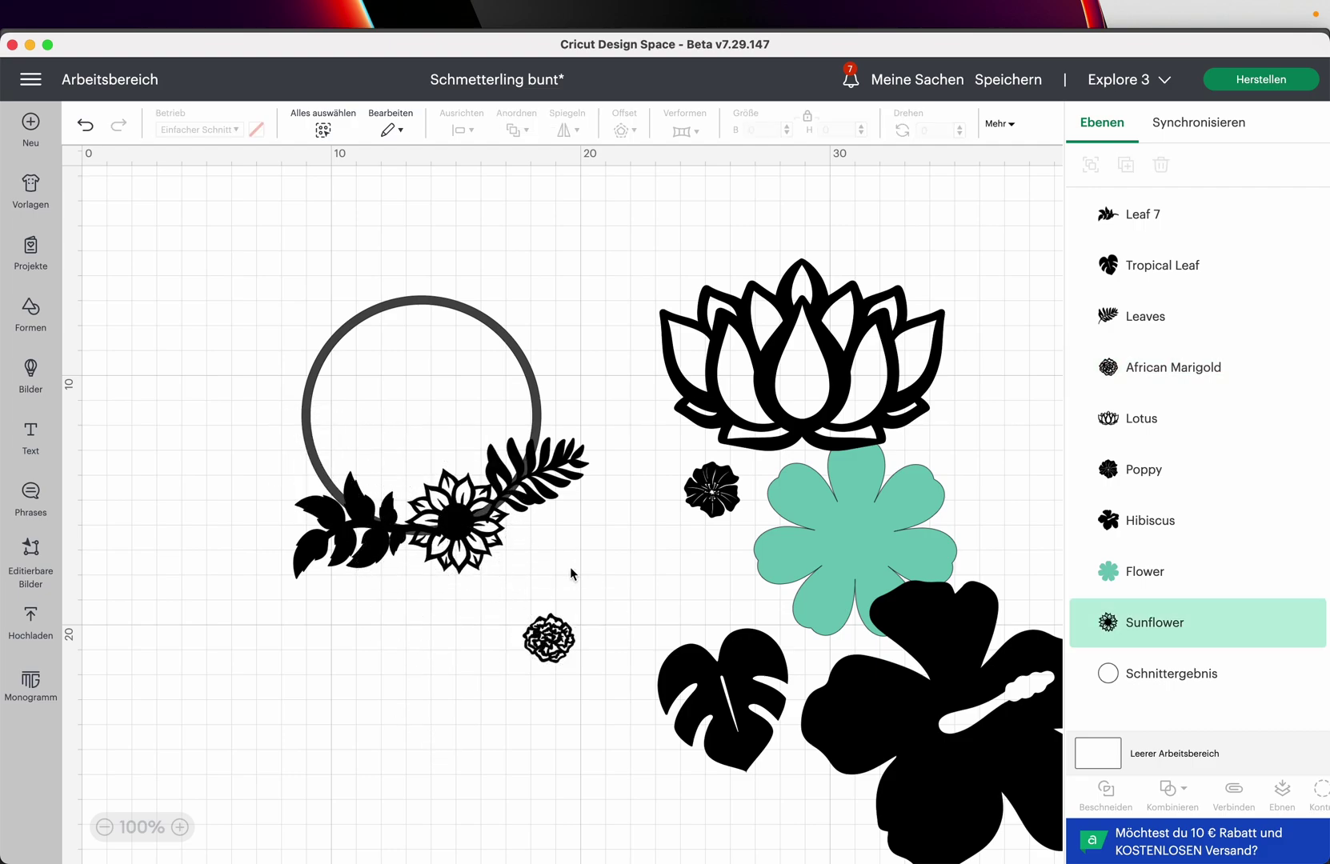
click(544, 476)
click(591, 568)
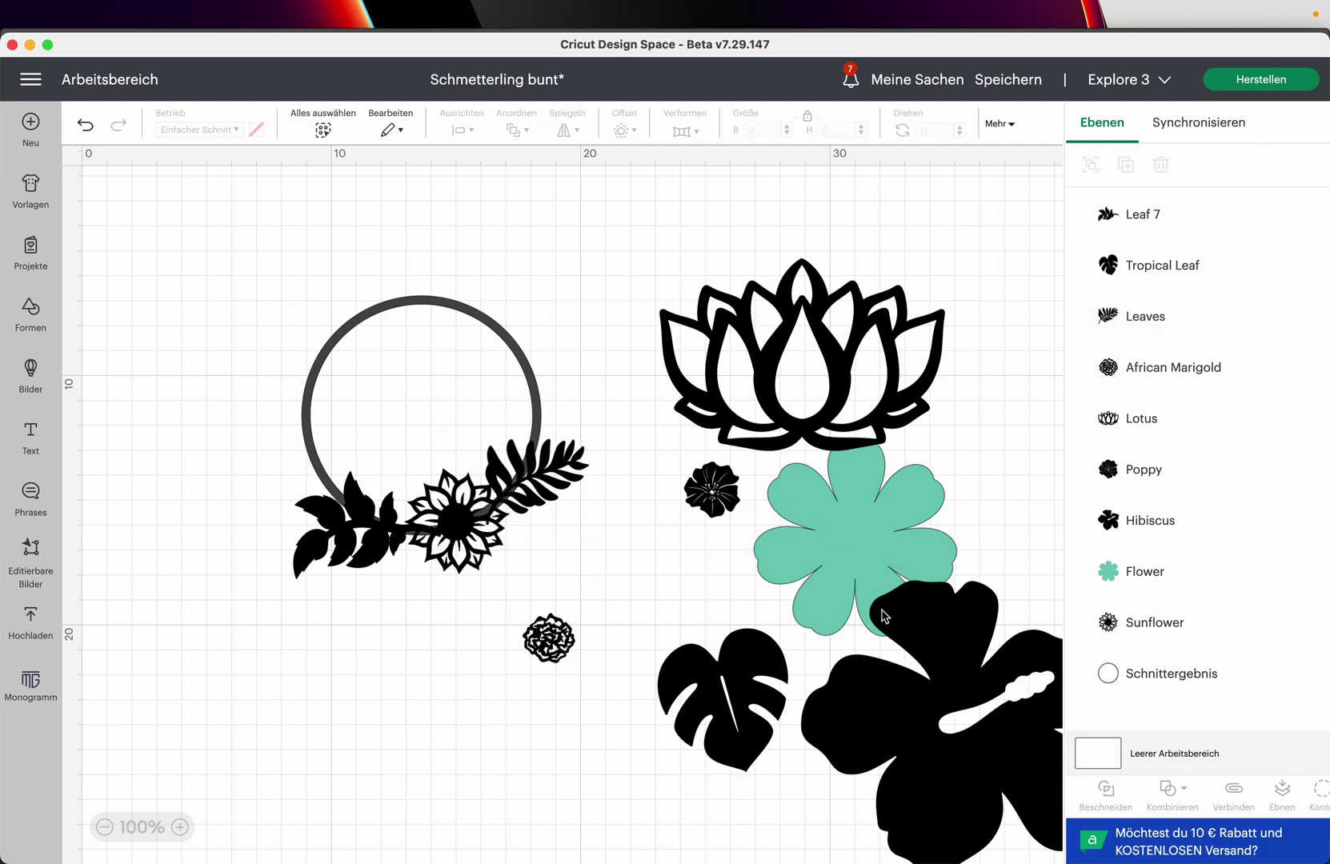
- Shrink the turquoise flower to about 1.41 × 1.37 cm, place it on the ring above the jagged leaf branch and recolor it black
scroll(883, 613, right, 1)
drag(860, 519, 683, 517)
drag(731, 624, 275, 470)
click(256, 129)
click(269, 206)
click(578, 516)
click(443, 662)
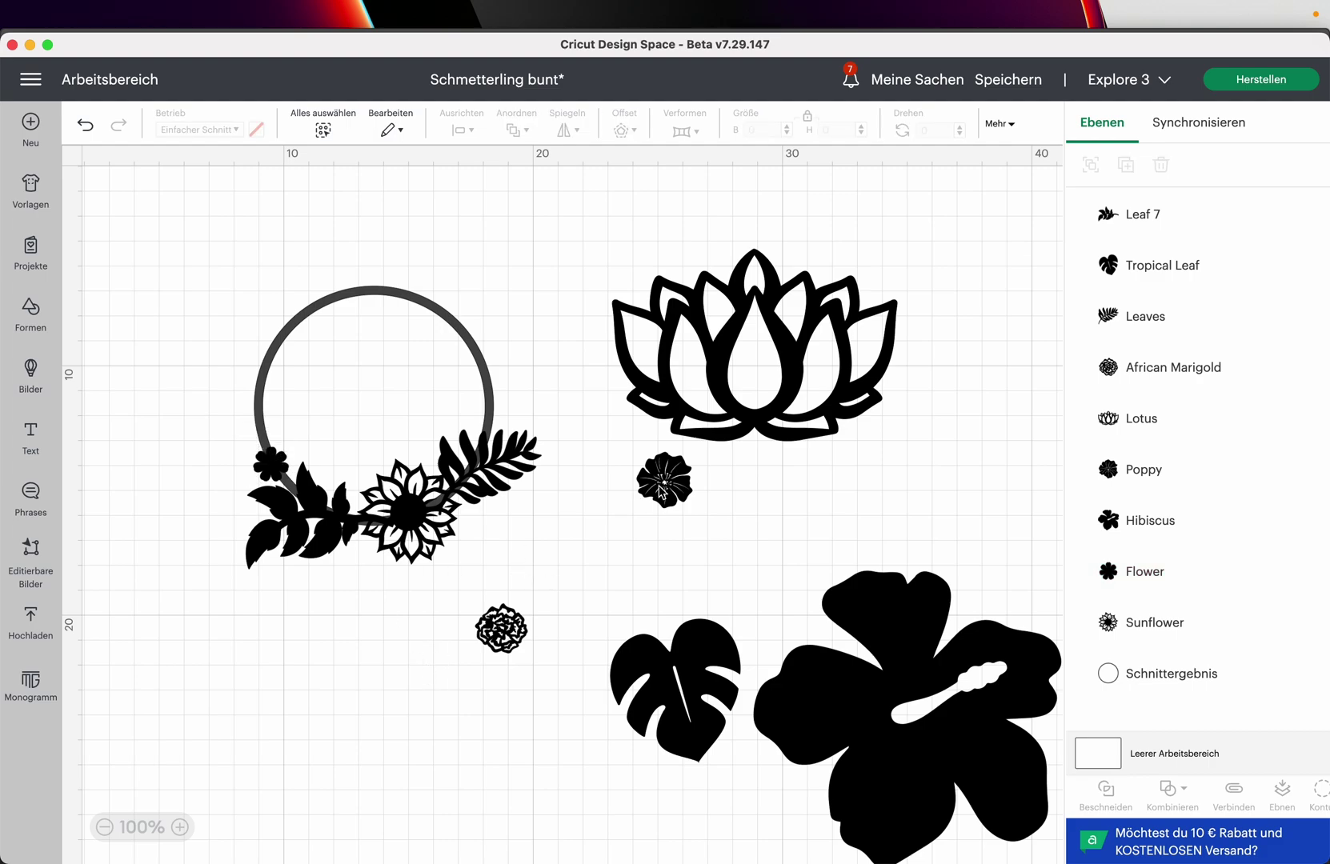
- Duplicate the small black flower as a white one about 0.81 × 0.79 cm and place it between the sunflower and the feathery leaf branch
click(274, 471)
click(270, 463)
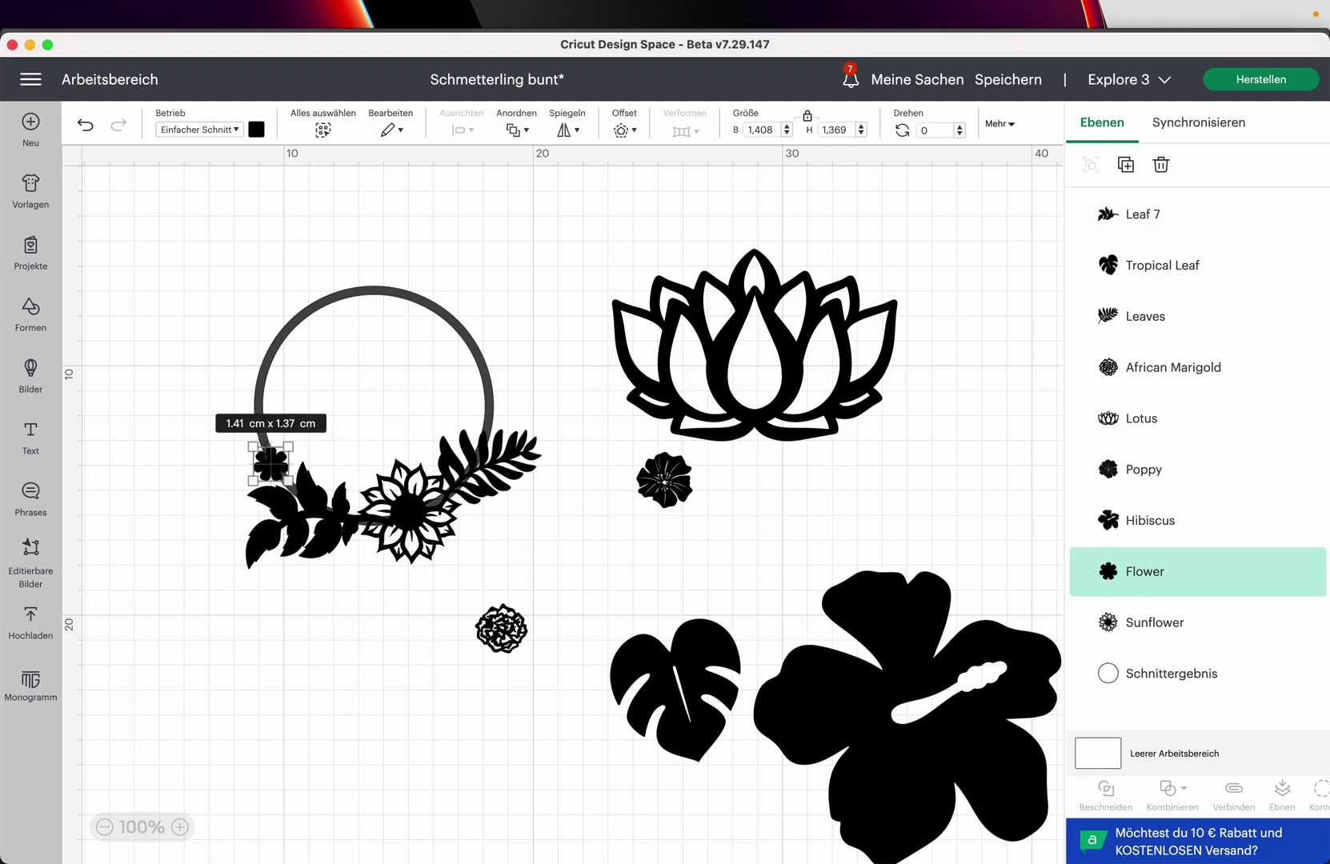
key(super+c)
key(super+v)
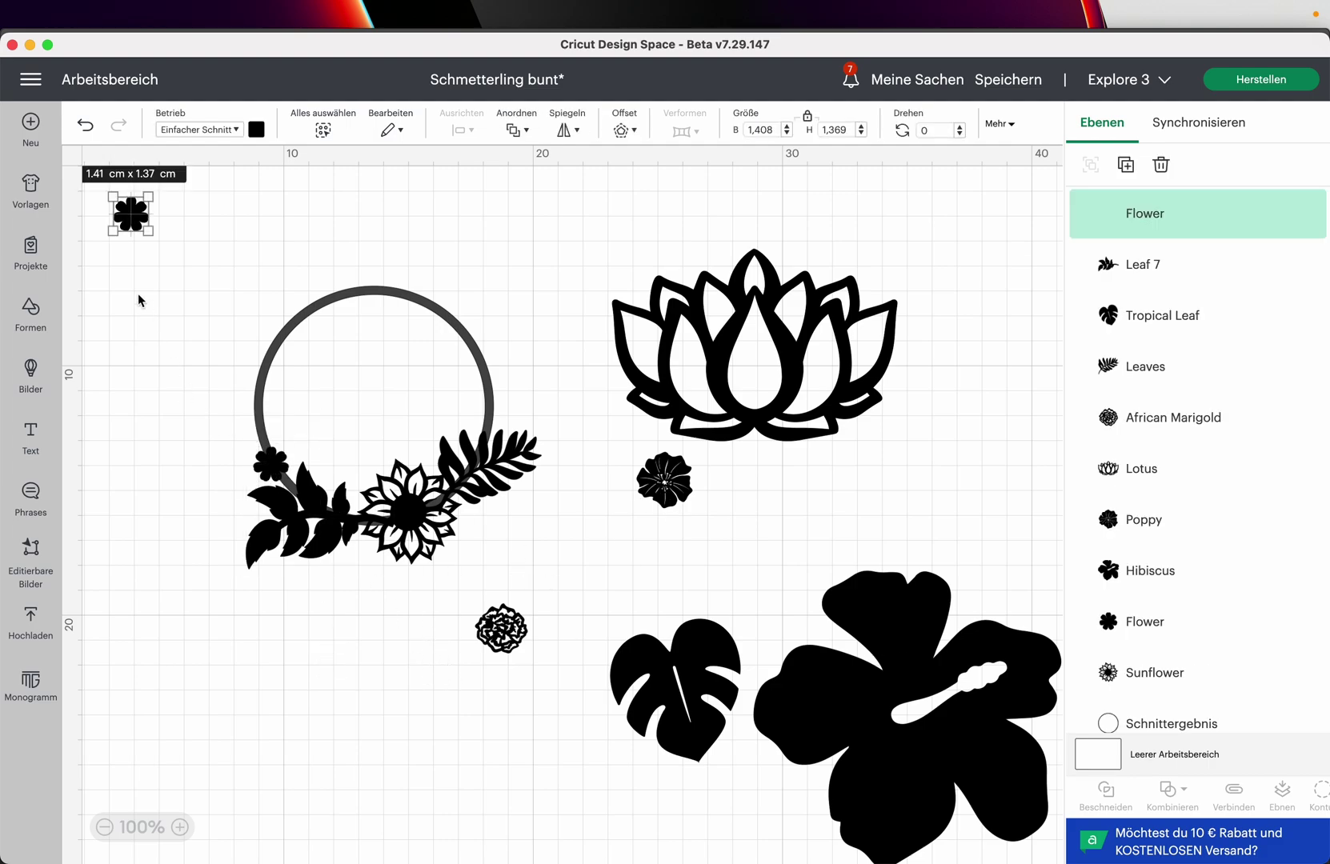
click(257, 131)
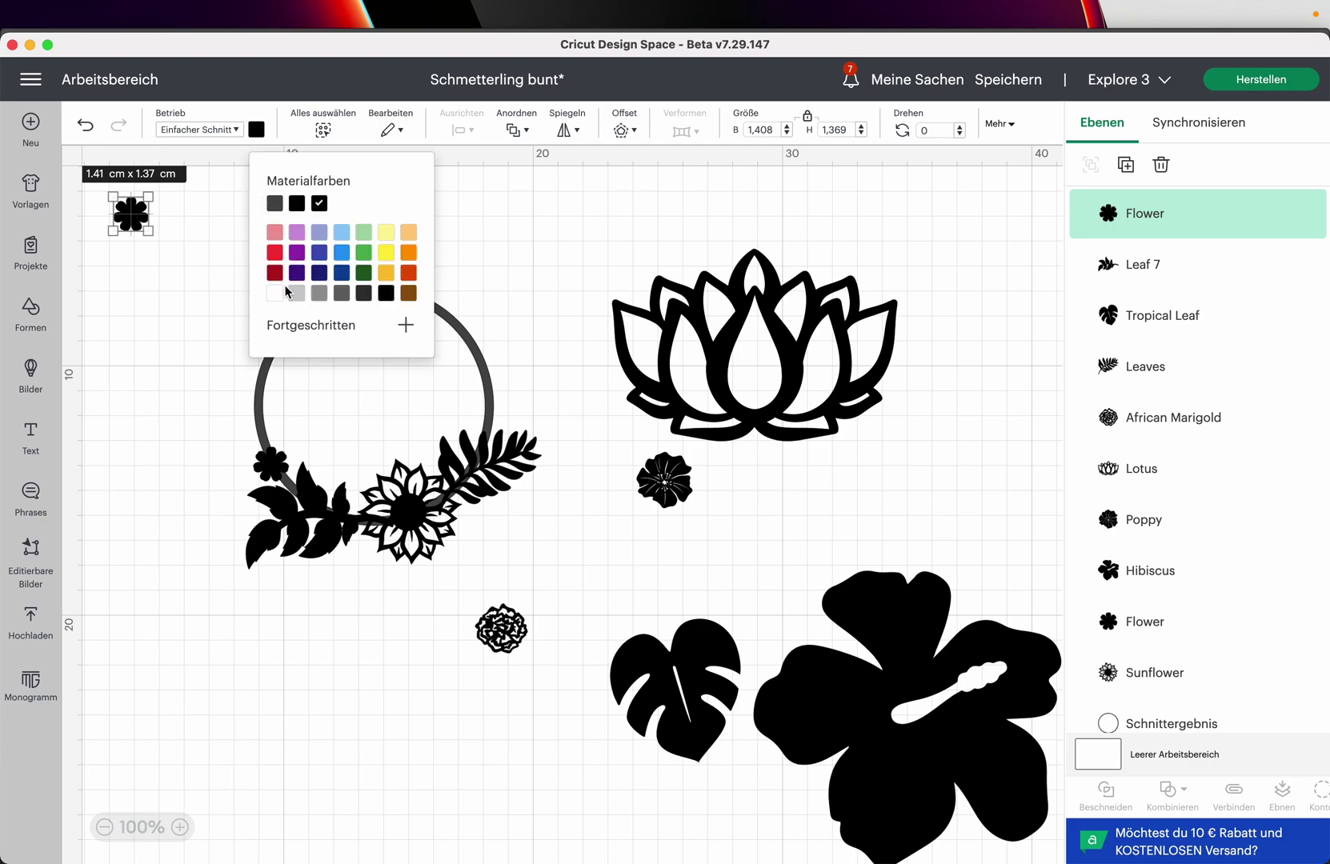
drag(140, 228, 492, 484)
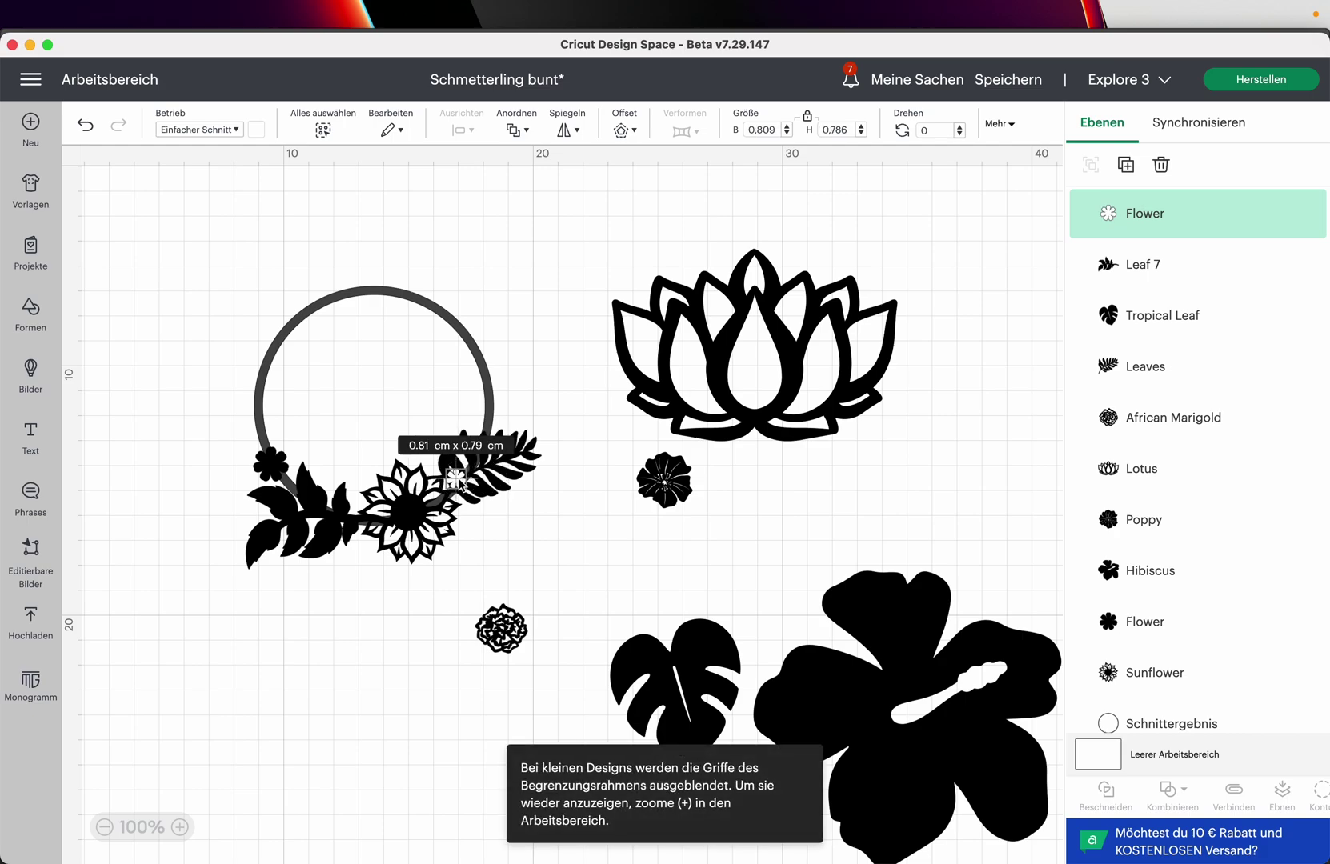
click(541, 588)
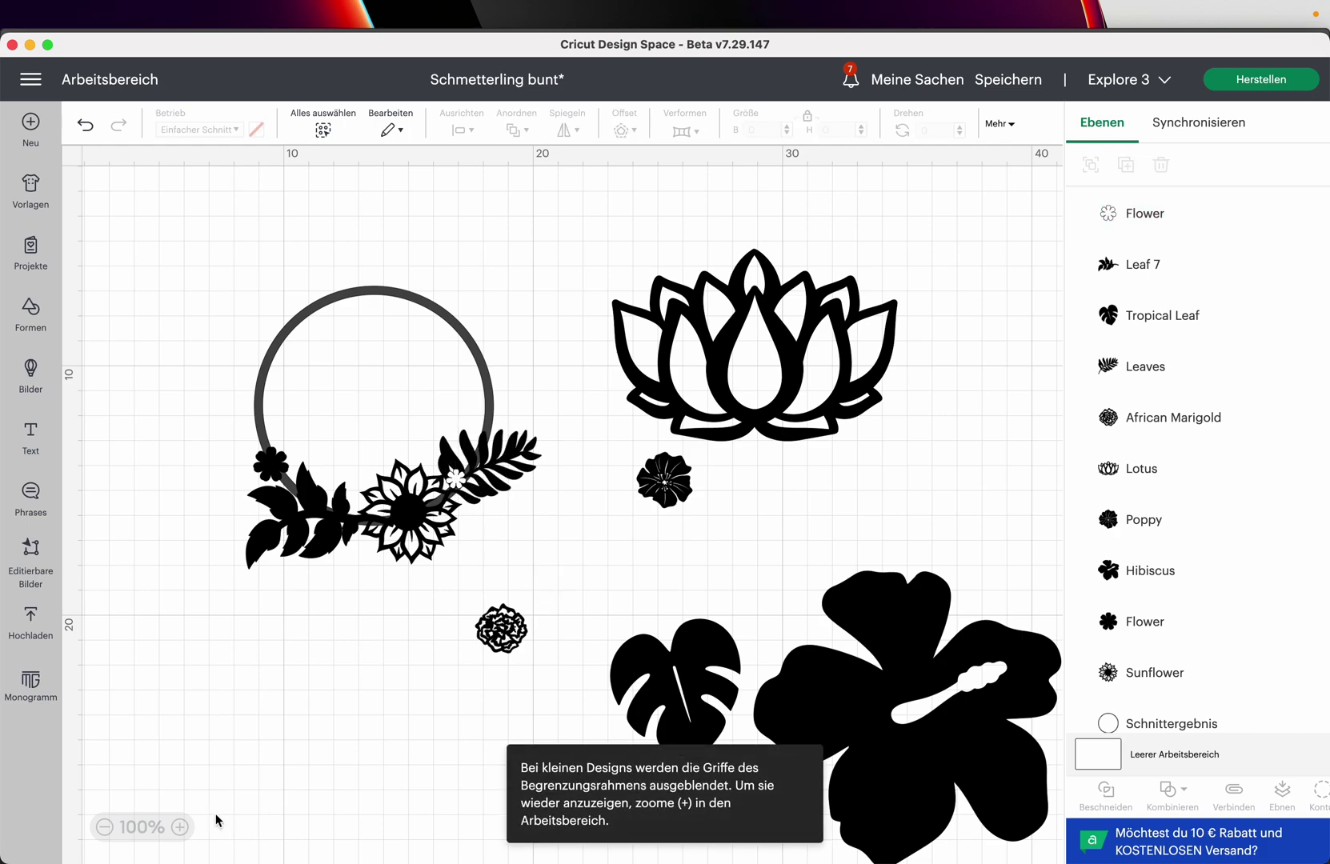
- Duplicate the small white flower and place both white flowers on the jagged leaf branch left of the sunflower
click(180, 827)
scroll(440, 692, left, 2)
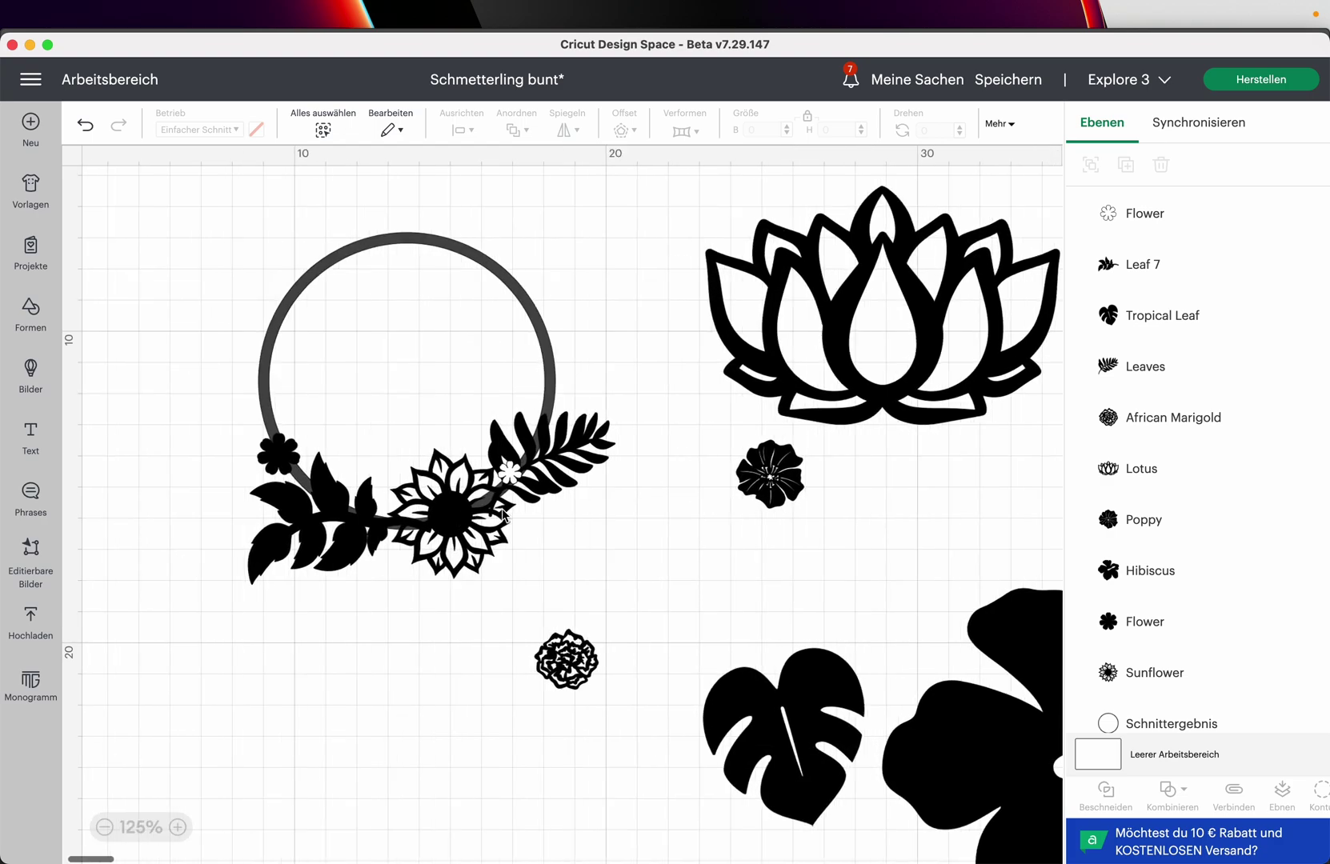
click(510, 475)
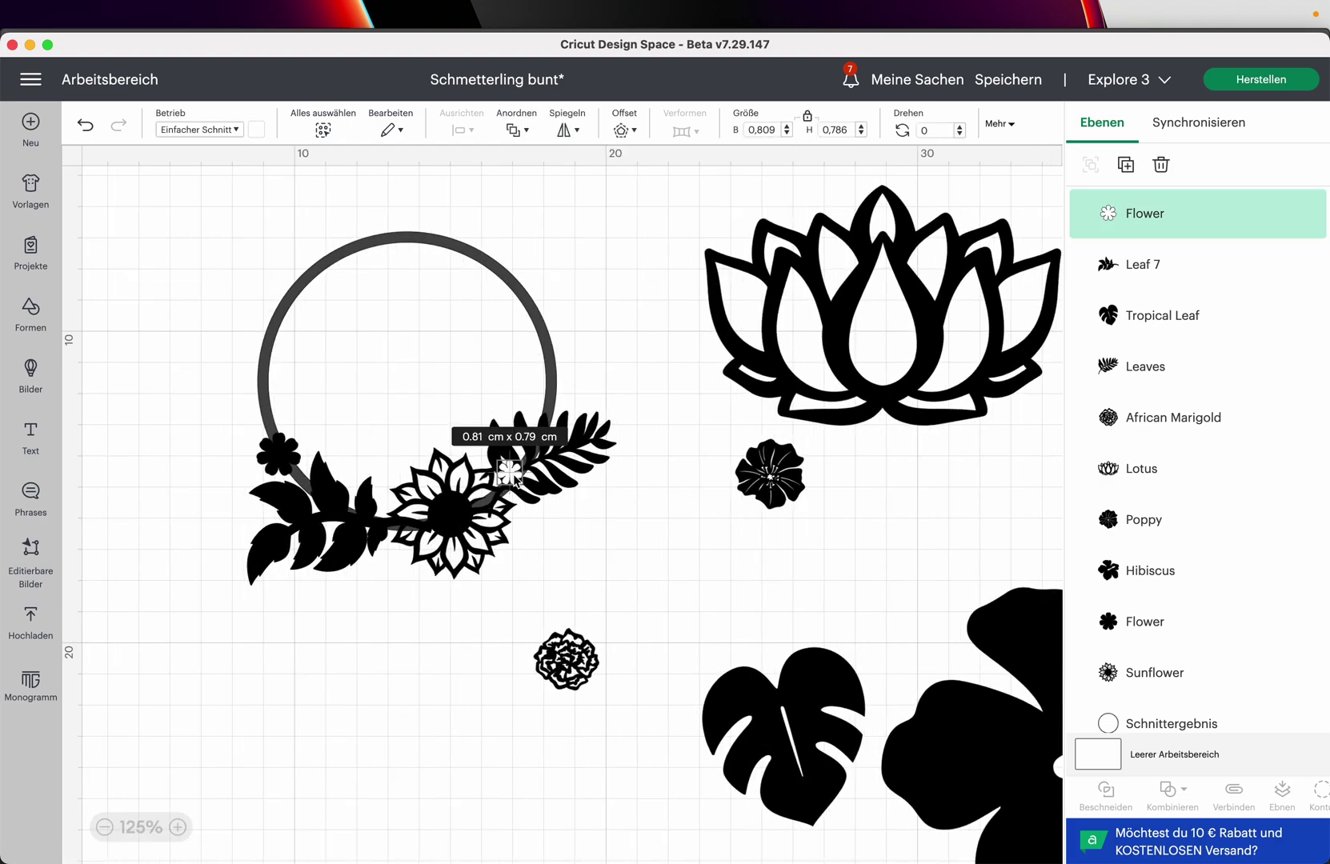
key(super+c)
key(super+v)
drag(133, 222, 542, 474)
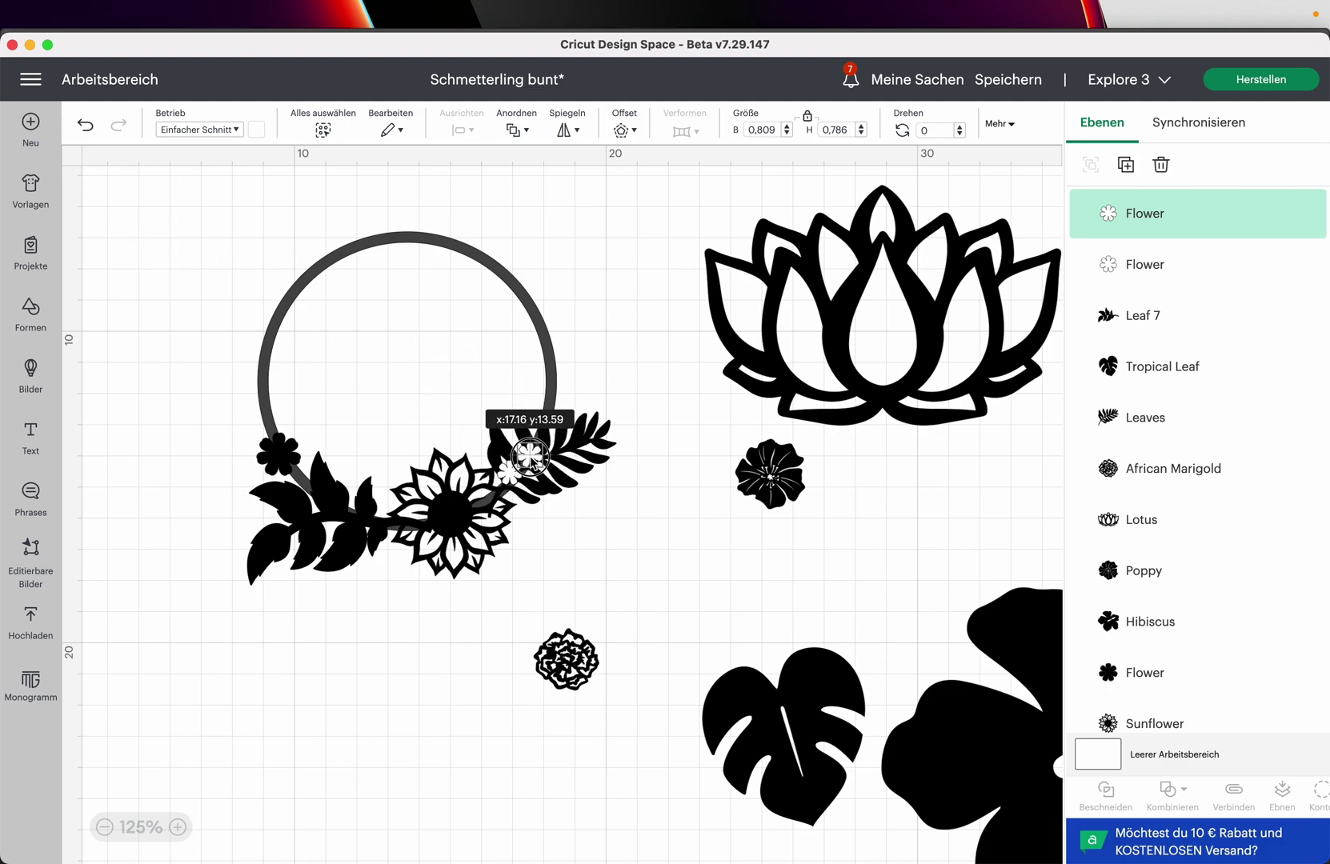
drag(530, 460, 381, 534)
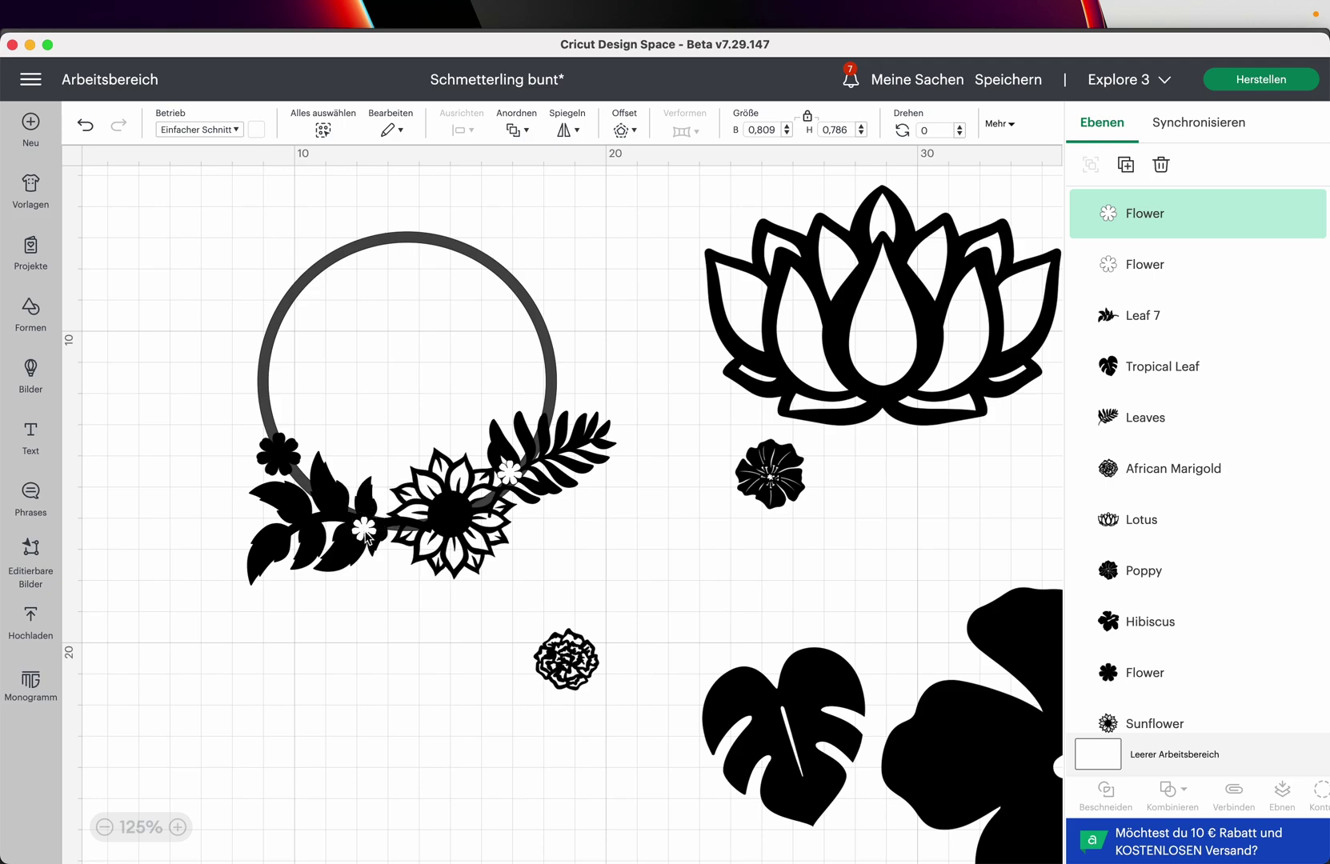
drag(512, 473, 340, 500)
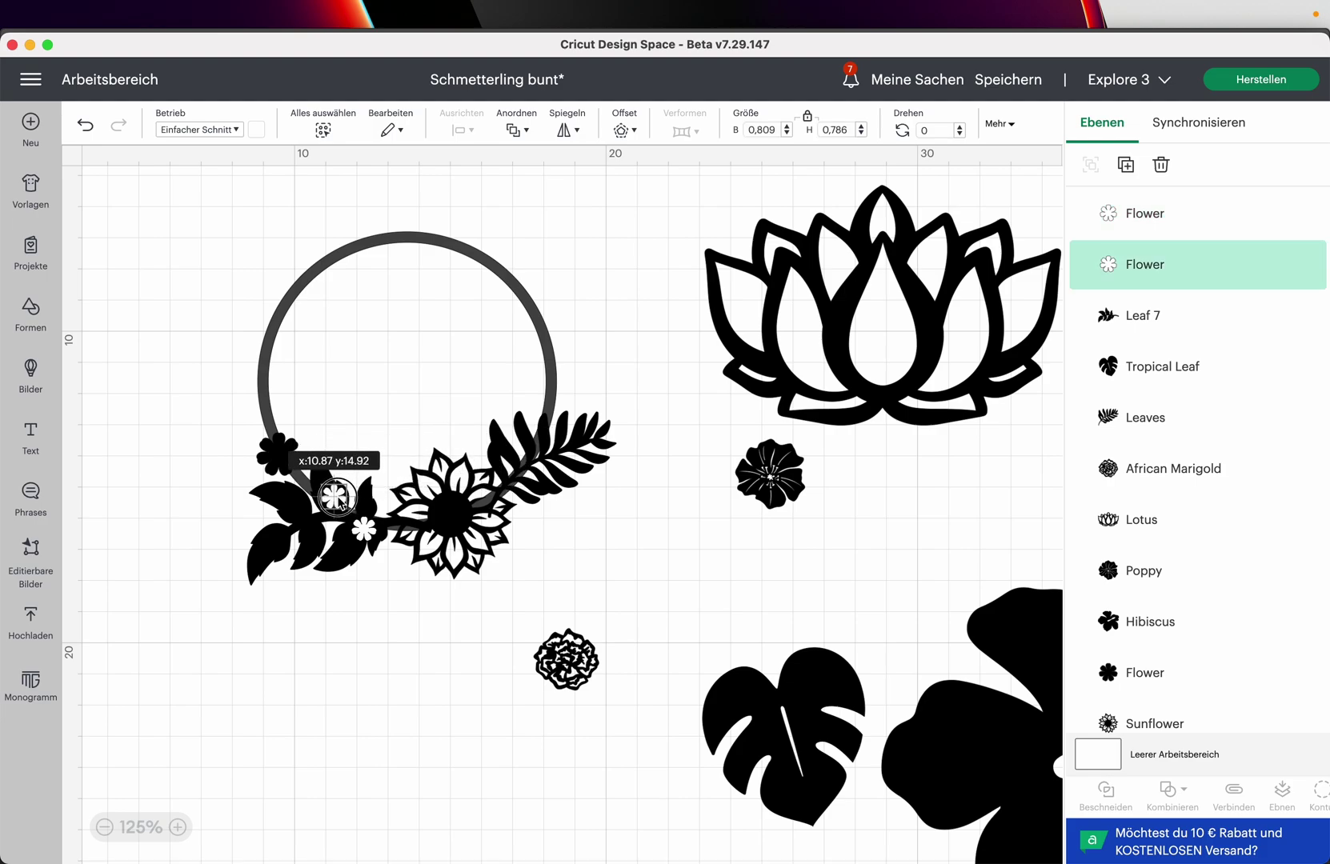
click(416, 579)
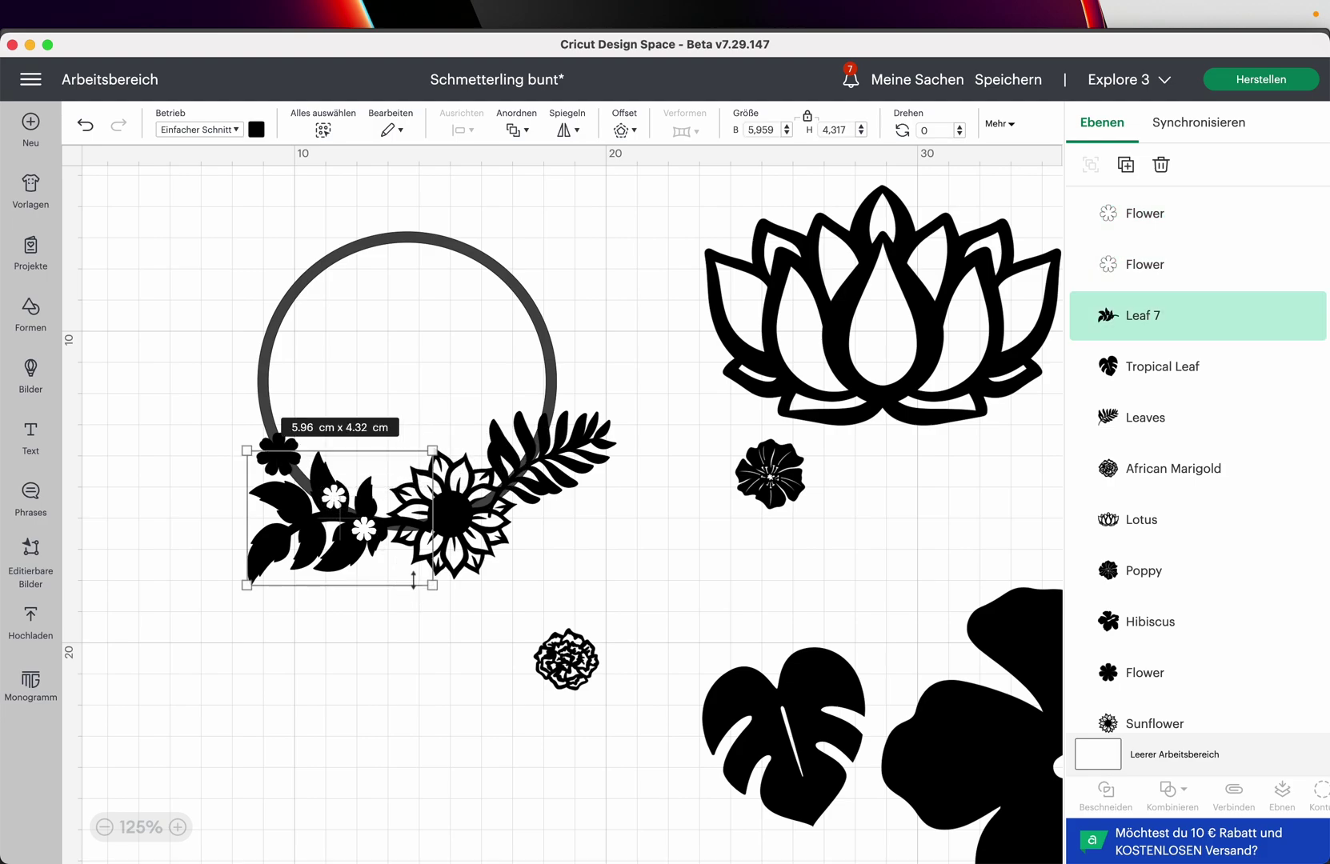
click(453, 661)
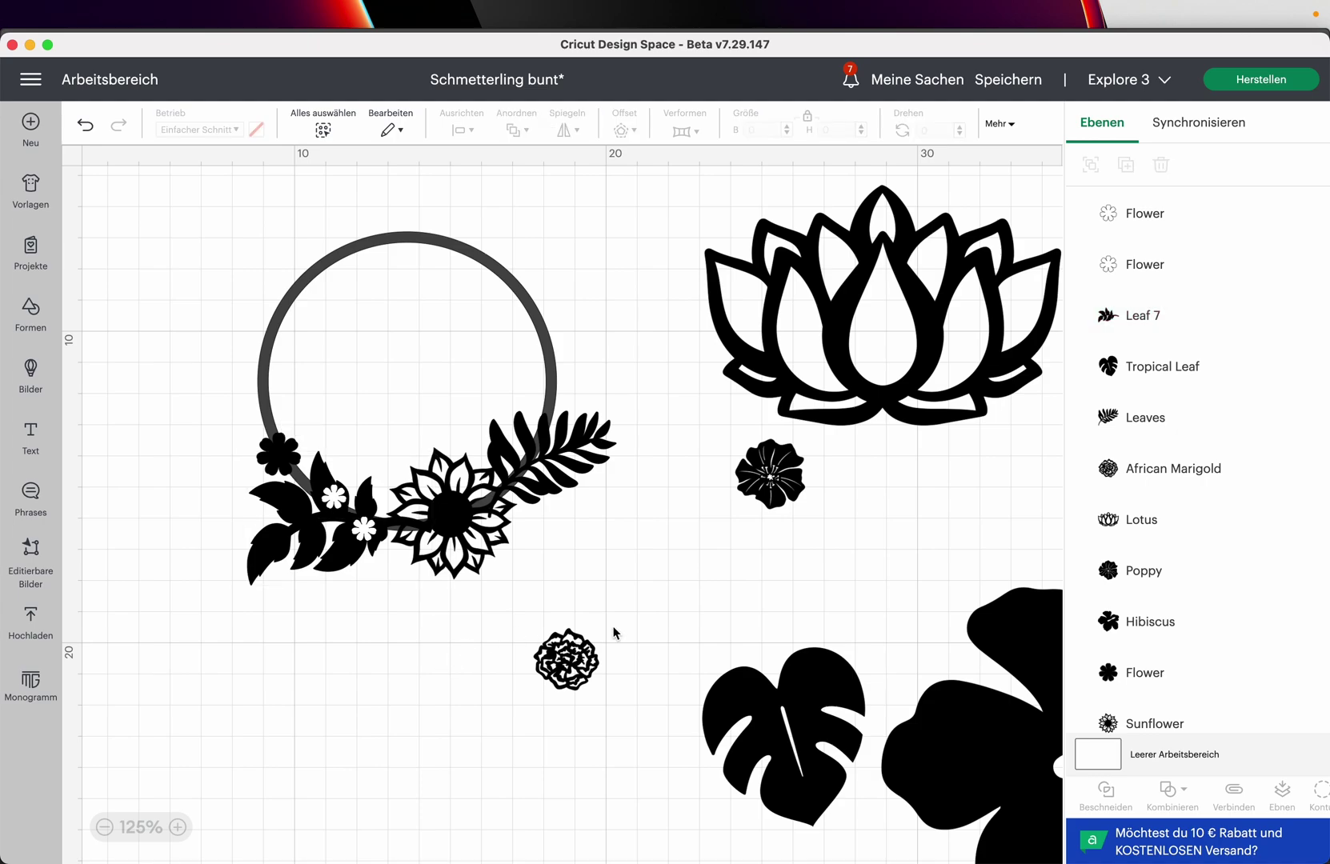
- Try the marigold layered behind the sunflower, shrunk to about 1.63 × 1.62 cm, between the sunflower and the jagged leaf branch
click(589, 656)
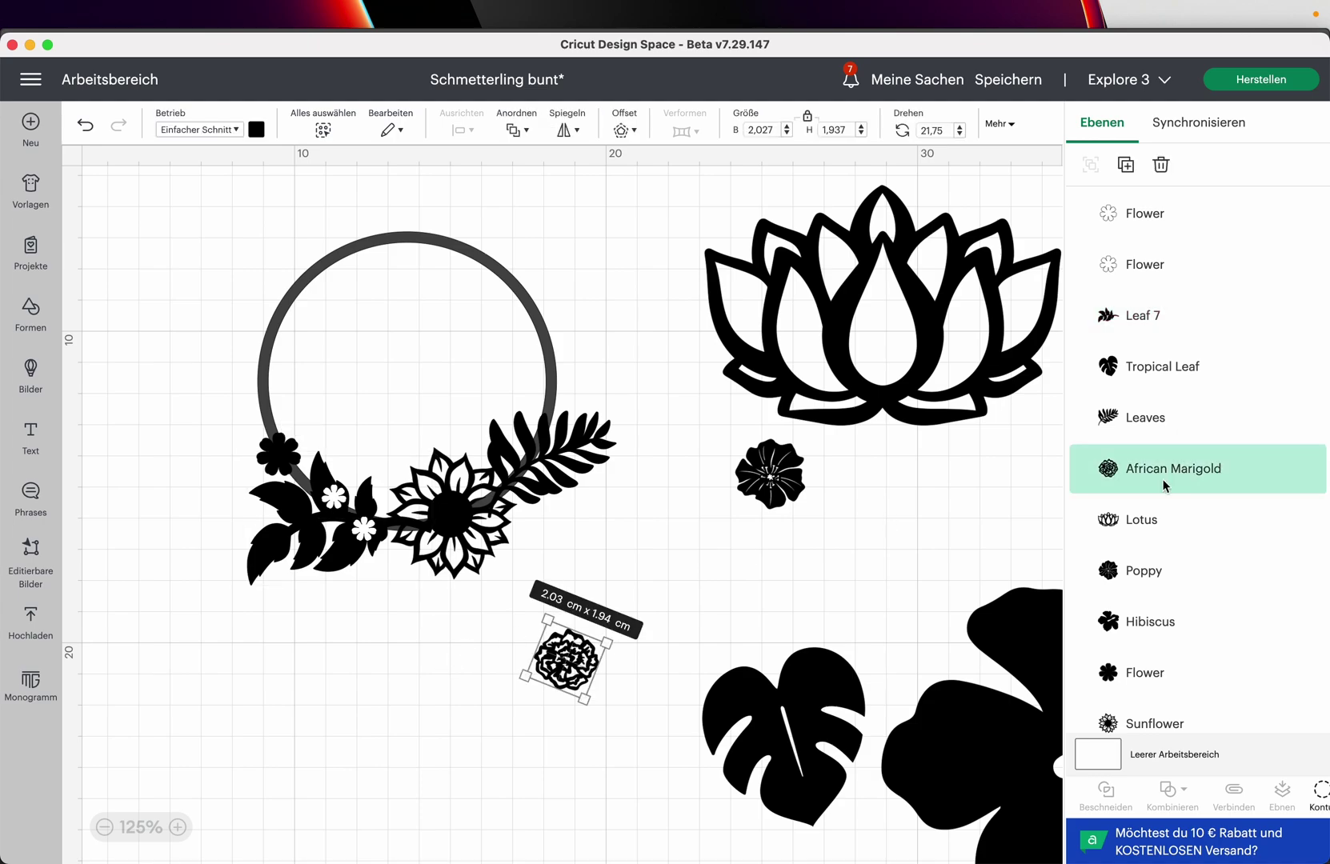
scroll(1224, 478, down, 2)
drag(1185, 400, 1185, 653)
drag(584, 700, 386, 490)
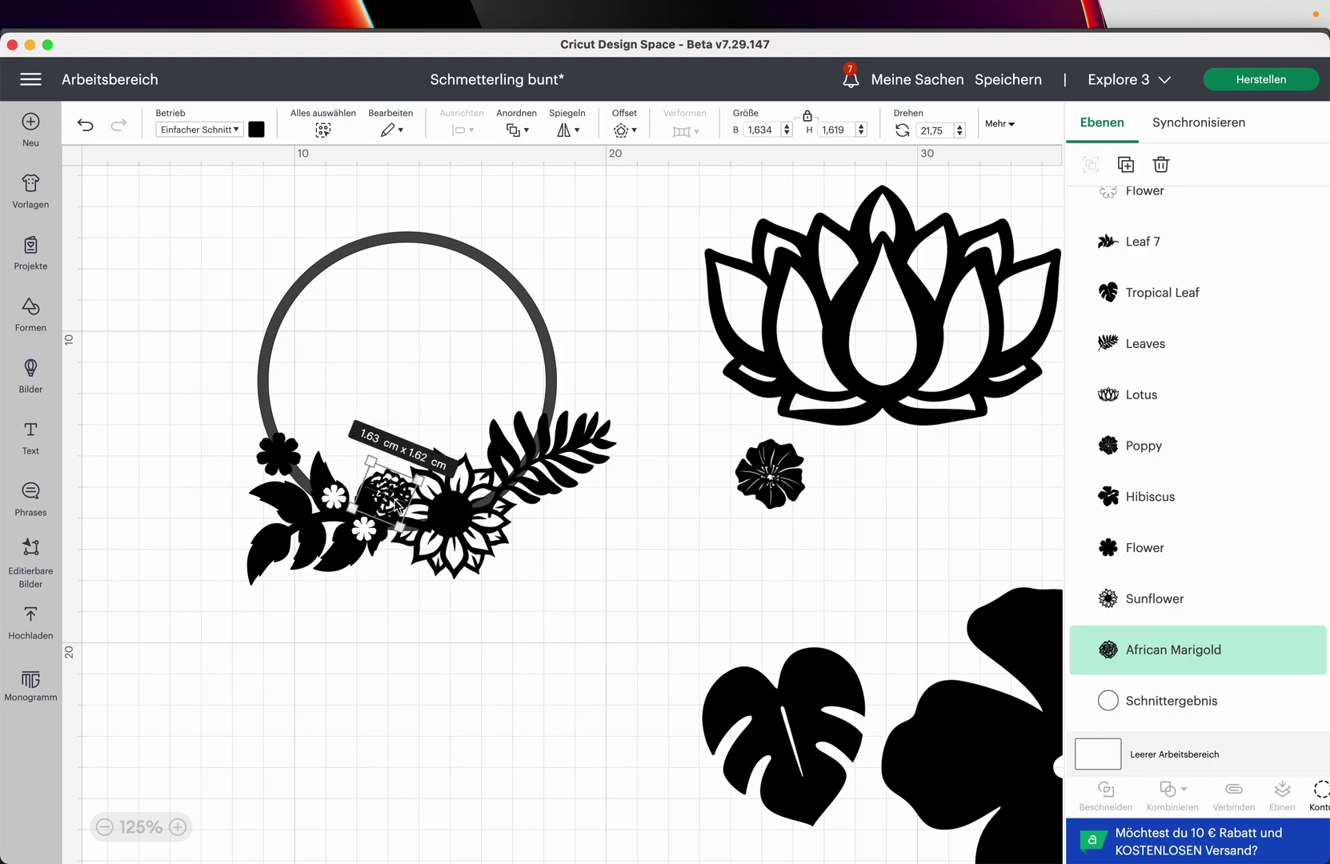
click(487, 692)
click(368, 481)
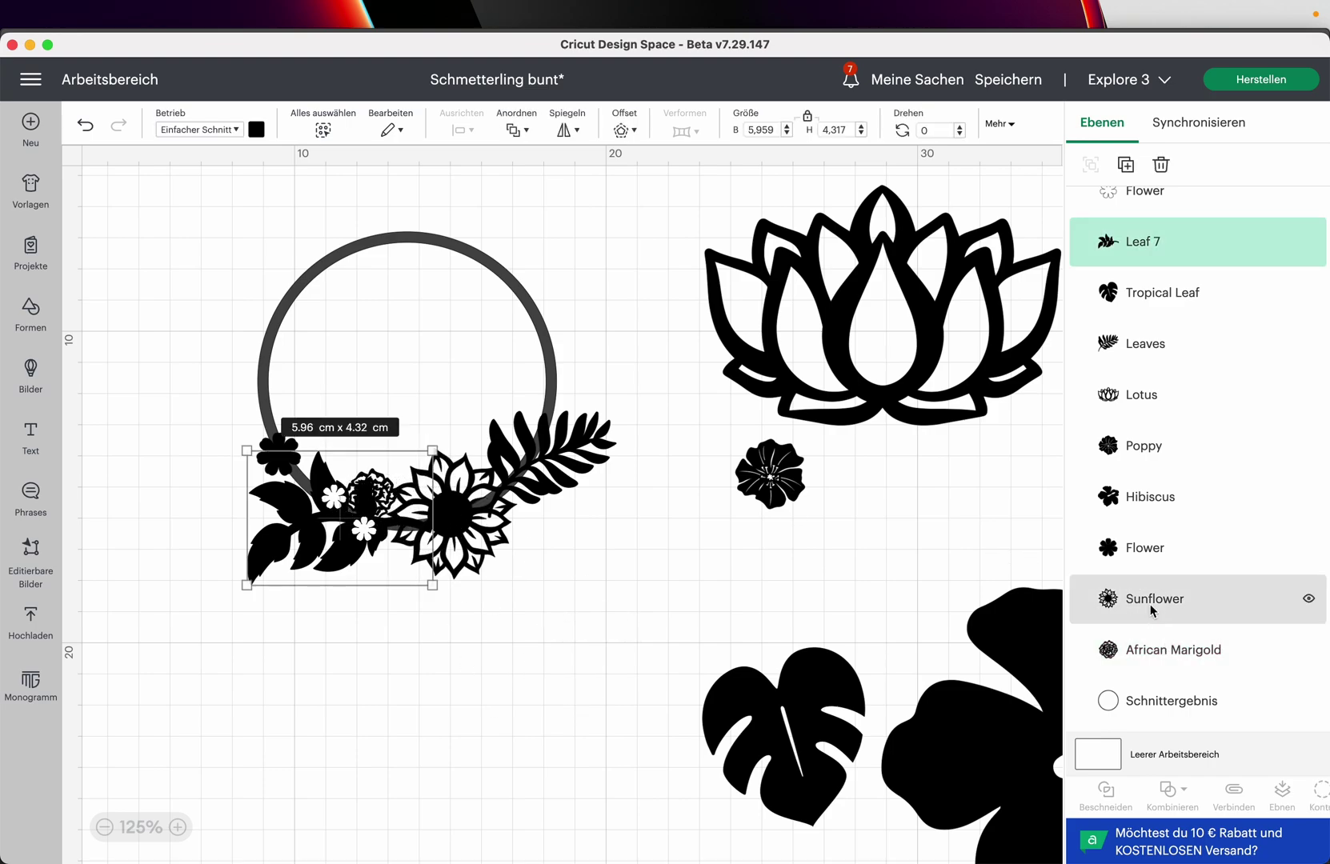
- Take the marigold off the wreath and set it aside next to the tropical leaf
click(1105, 655)
drag(380, 496, 668, 670)
scroll(957, 785, right, 3)
scroll(957, 784, down, 2)
scroll(936, 775, left, 3)
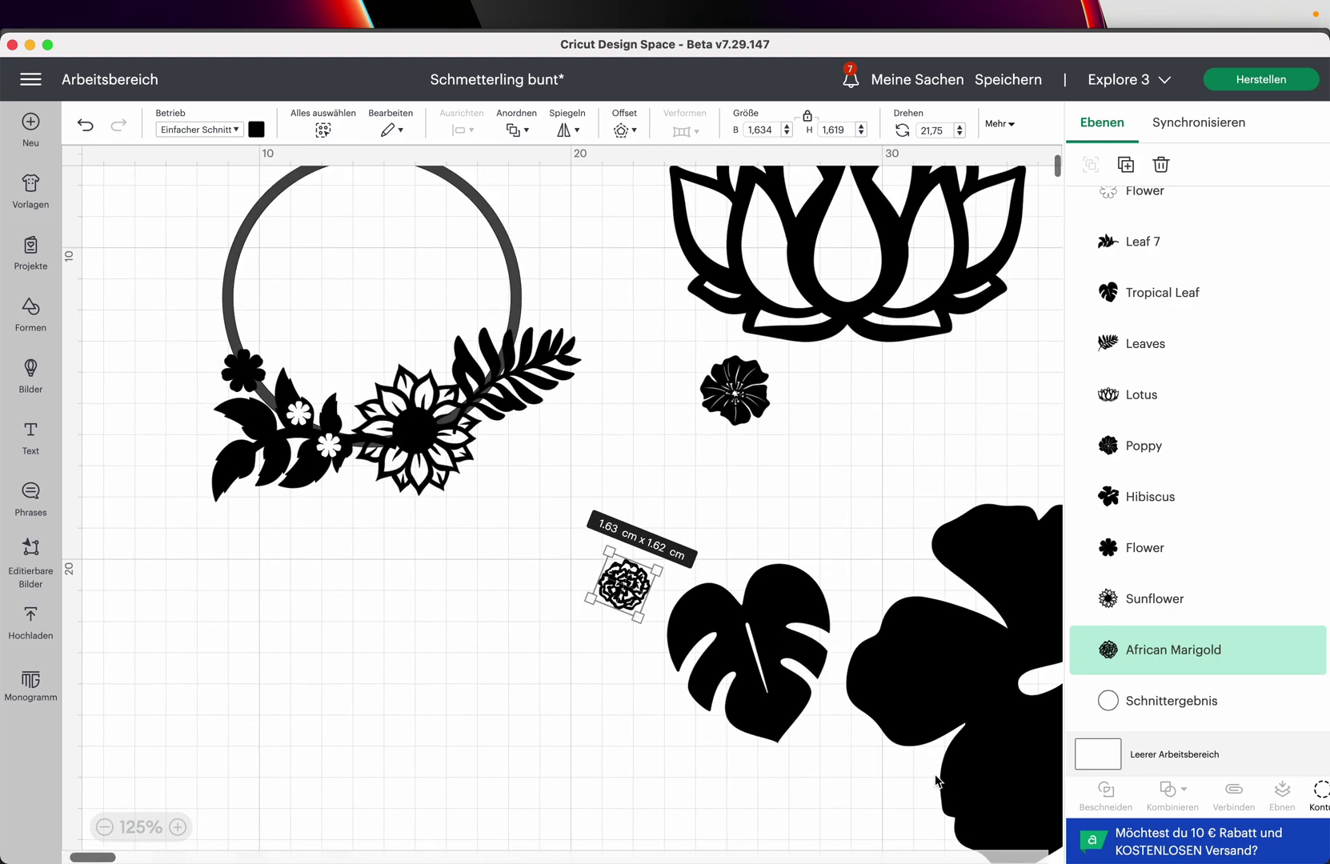
- Shrink the poppy to about 1.69 × 1.7 cm and place it between the jagged leaf branch and the sunflower
scroll(936, 776, up, 3)
click(744, 516)
drag(770, 537, 551, 511)
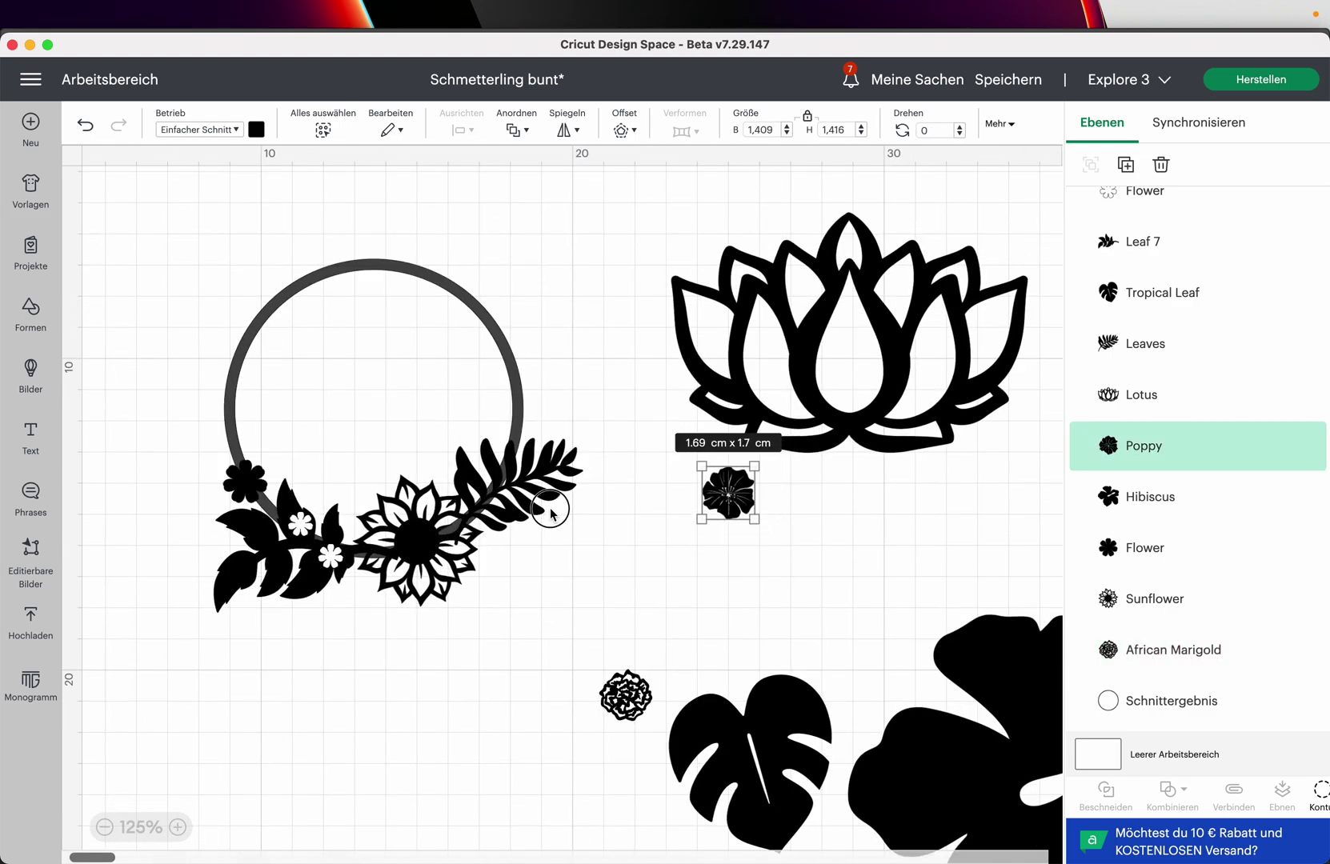
drag(722, 504, 335, 539)
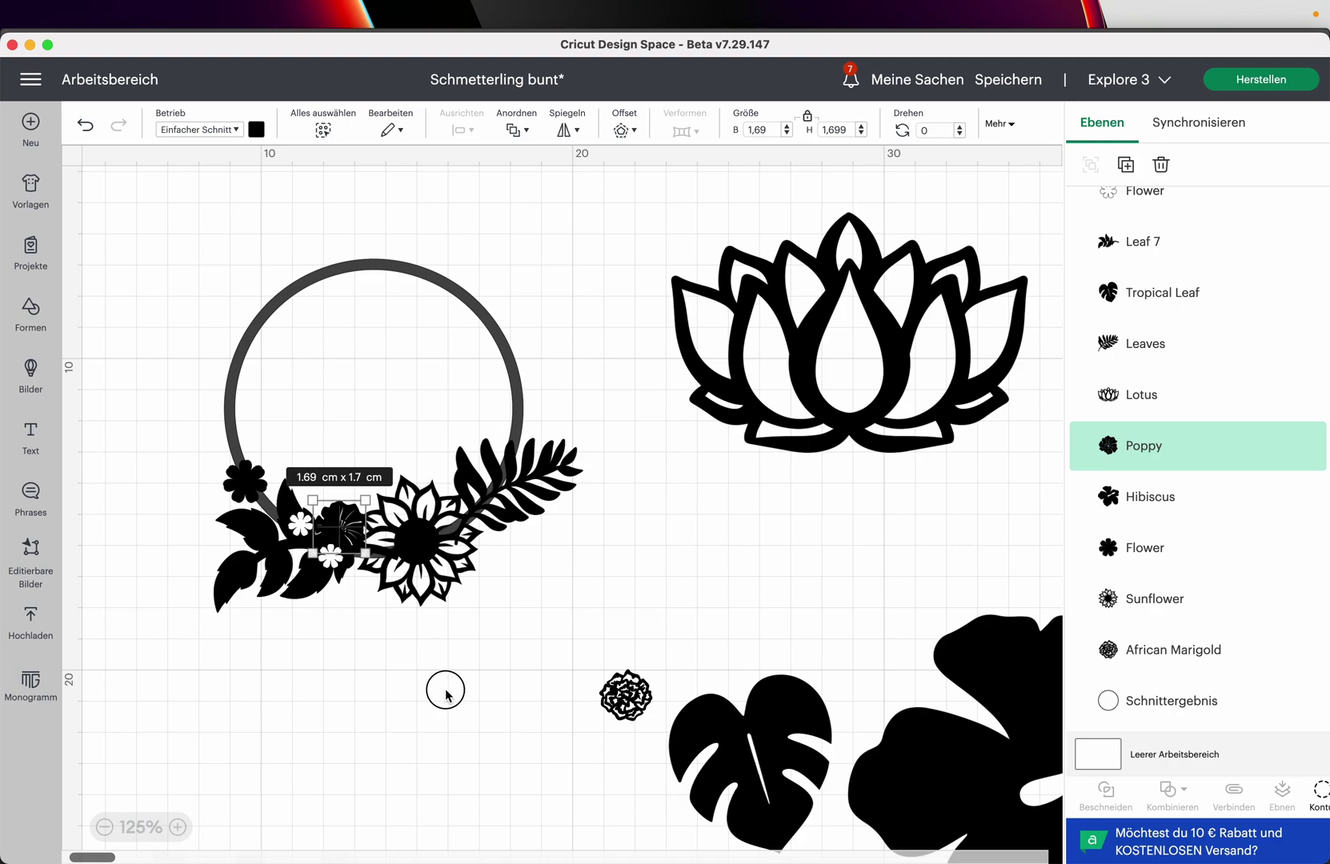
click(445, 689)
- Duplicate the lower white flower, place the copy on the poppy's edge between the two white flowers and make it smaller
click(347, 552)
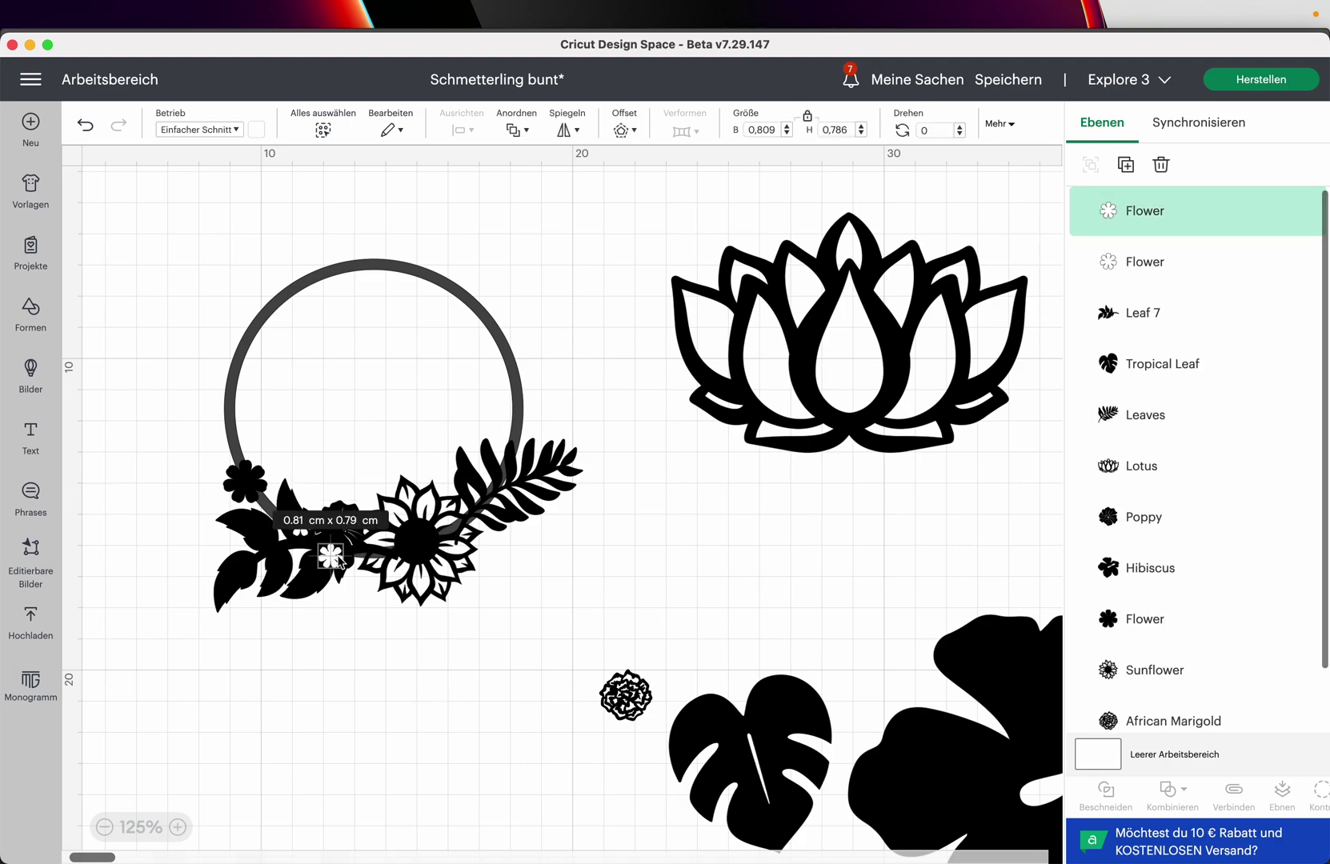
key(super+c)
key(super+v)
drag(142, 211, 331, 539)
click(787, 134)
click(786, 134)
click(787, 134)
click(359, 667)
click(446, 675)
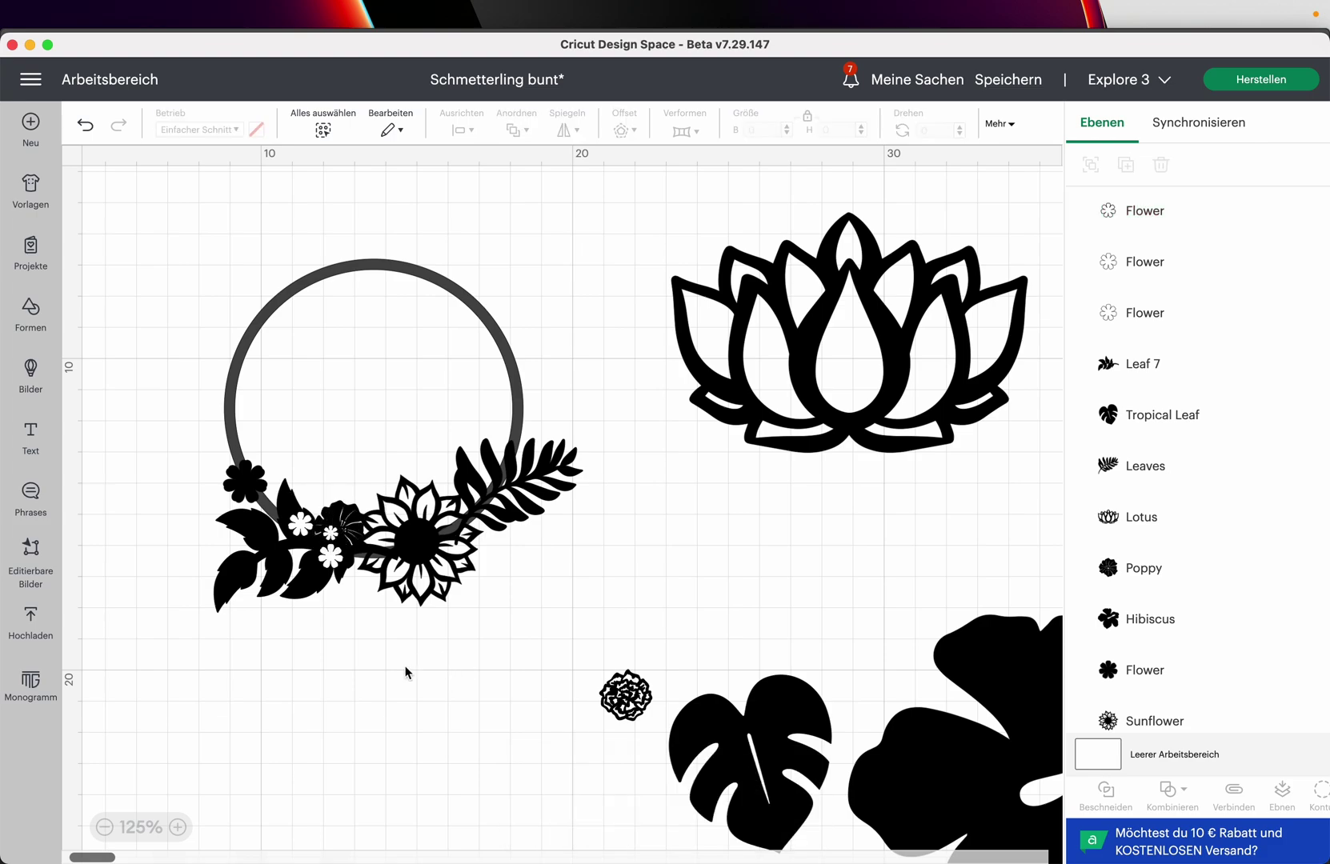
- Reduce the size of the lower white flower beneath the poppy slightly
click(330, 557)
click(786, 135)
click(413, 632)
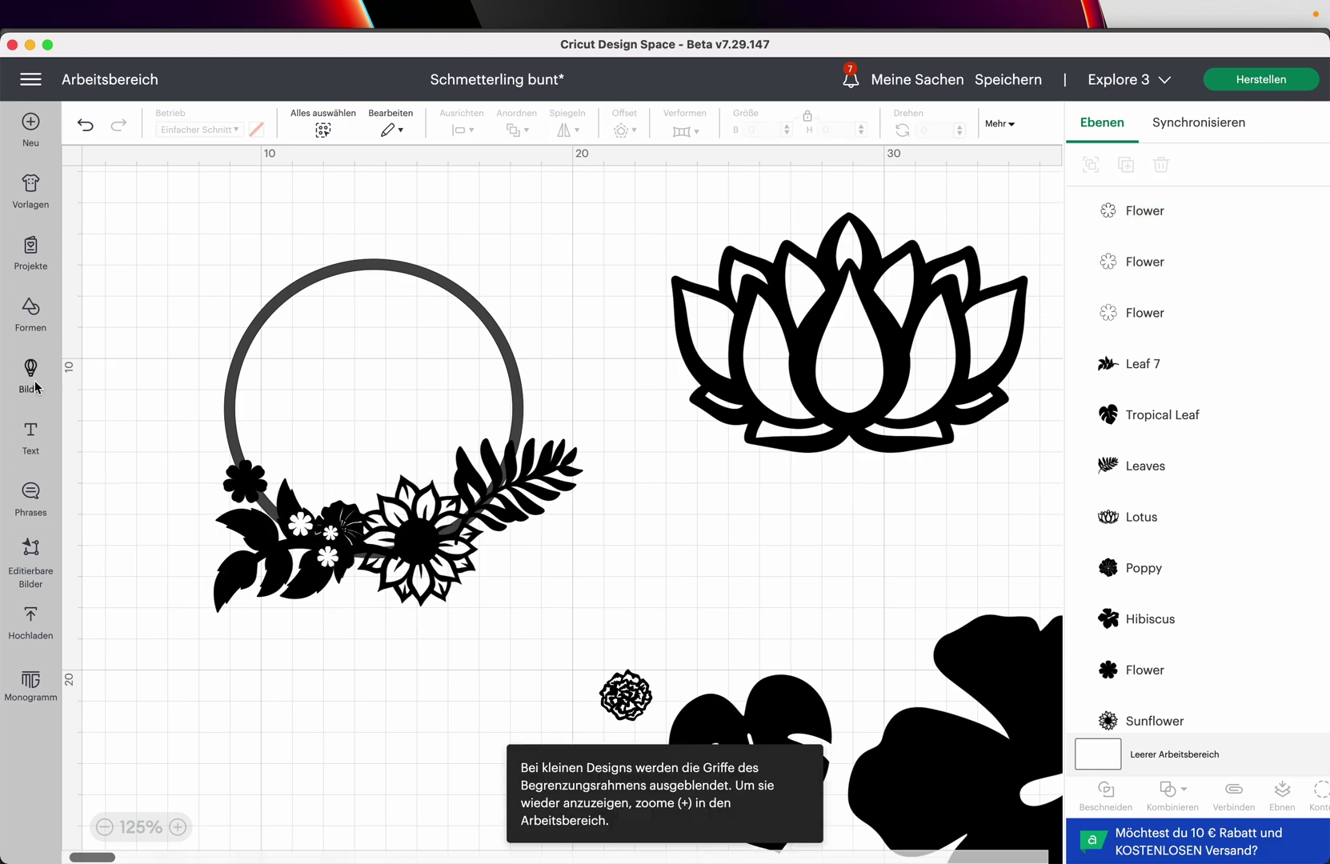
- Insert a white circle, shrink it to about 0.45 × 0.45 cm and center it on the small black flower
click(32, 315)
click(320, 514)
click(256, 130)
click(342, 203)
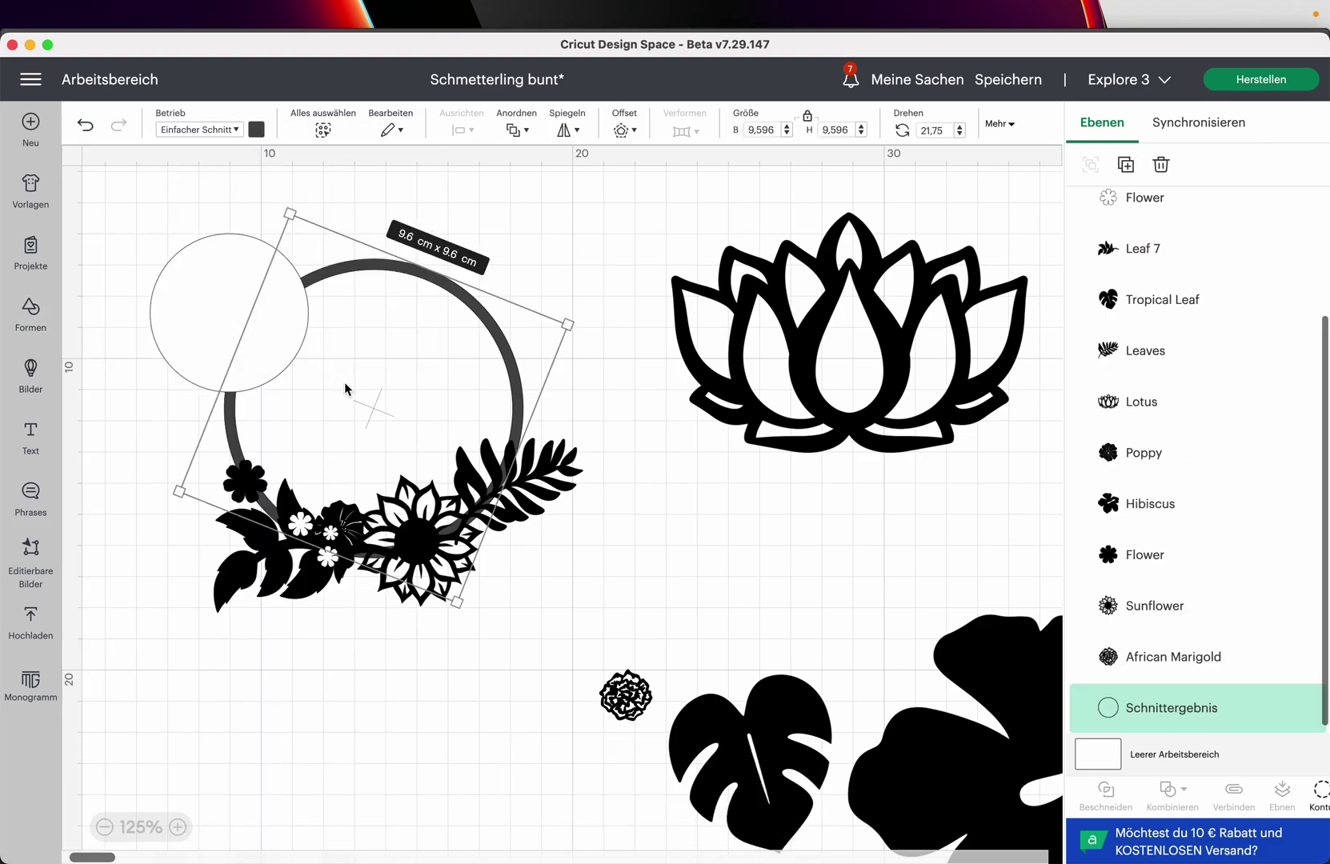
drag(308, 391, 248, 485)
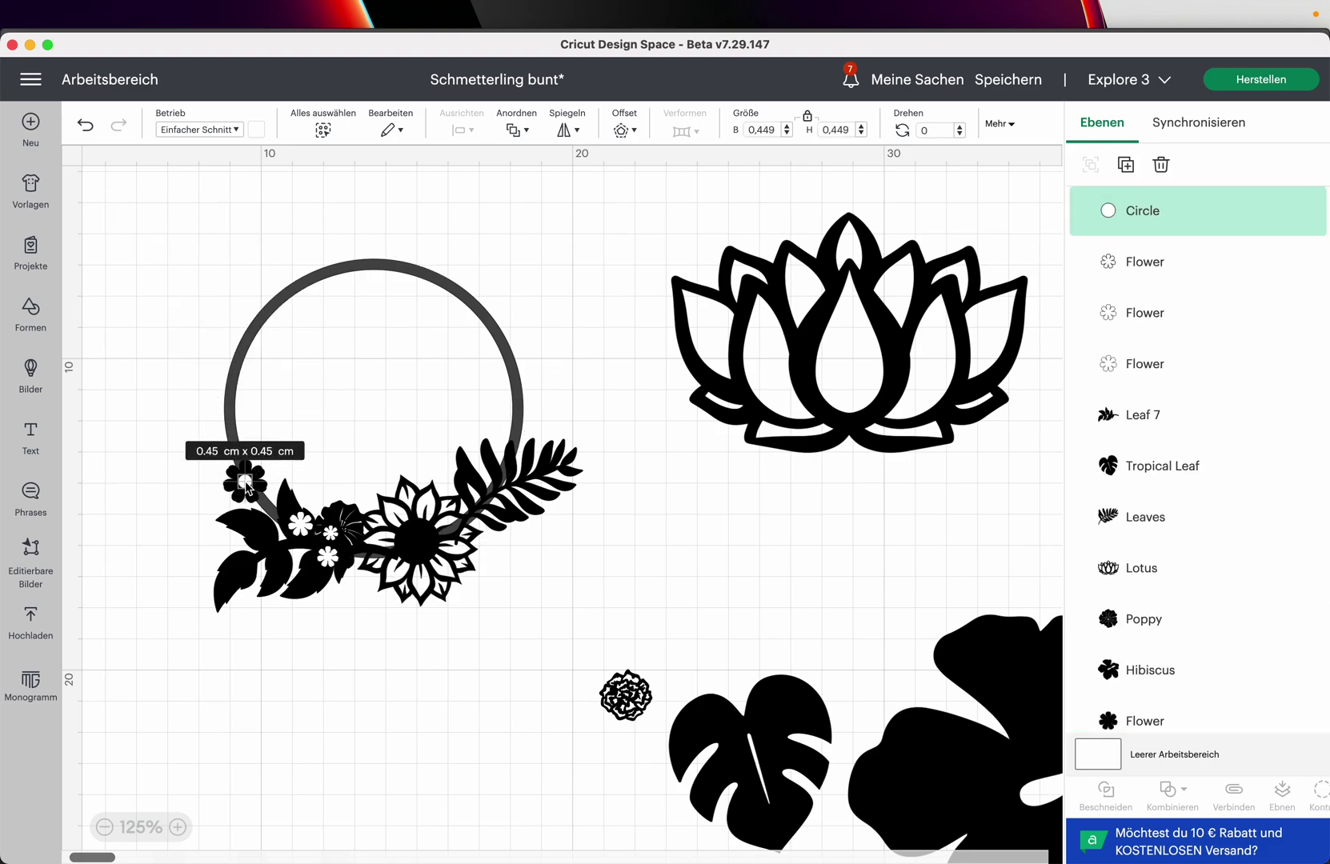
click(438, 712)
- Duplicate the small black flower, shrink the copy and place it beside the sunflower below the feathery leaf branch
click(245, 498)
click(173, 481)
click(235, 474)
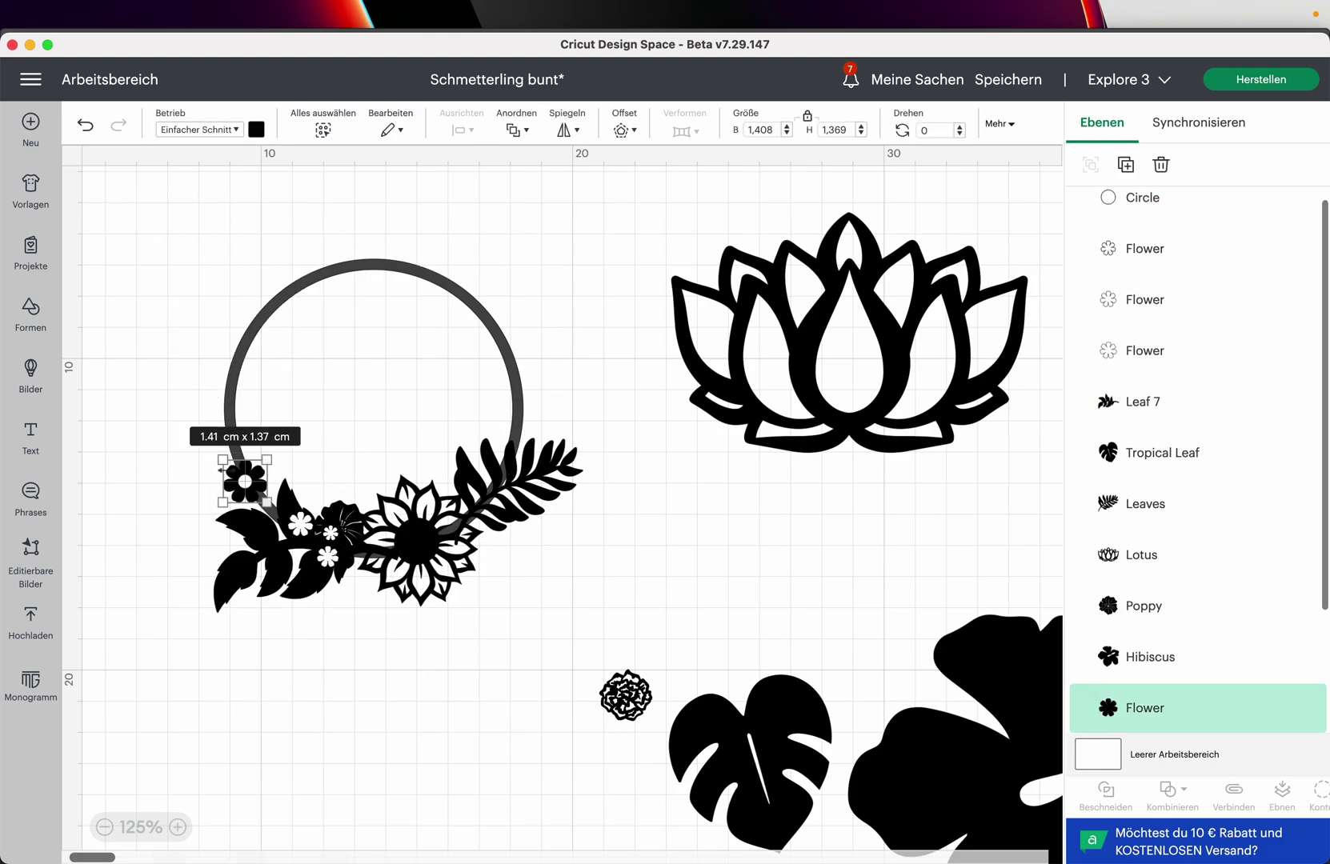
key(super+c)
key(super+v)
drag(204, 309, 445, 469)
key(super+z)
drag(225, 290, 492, 511)
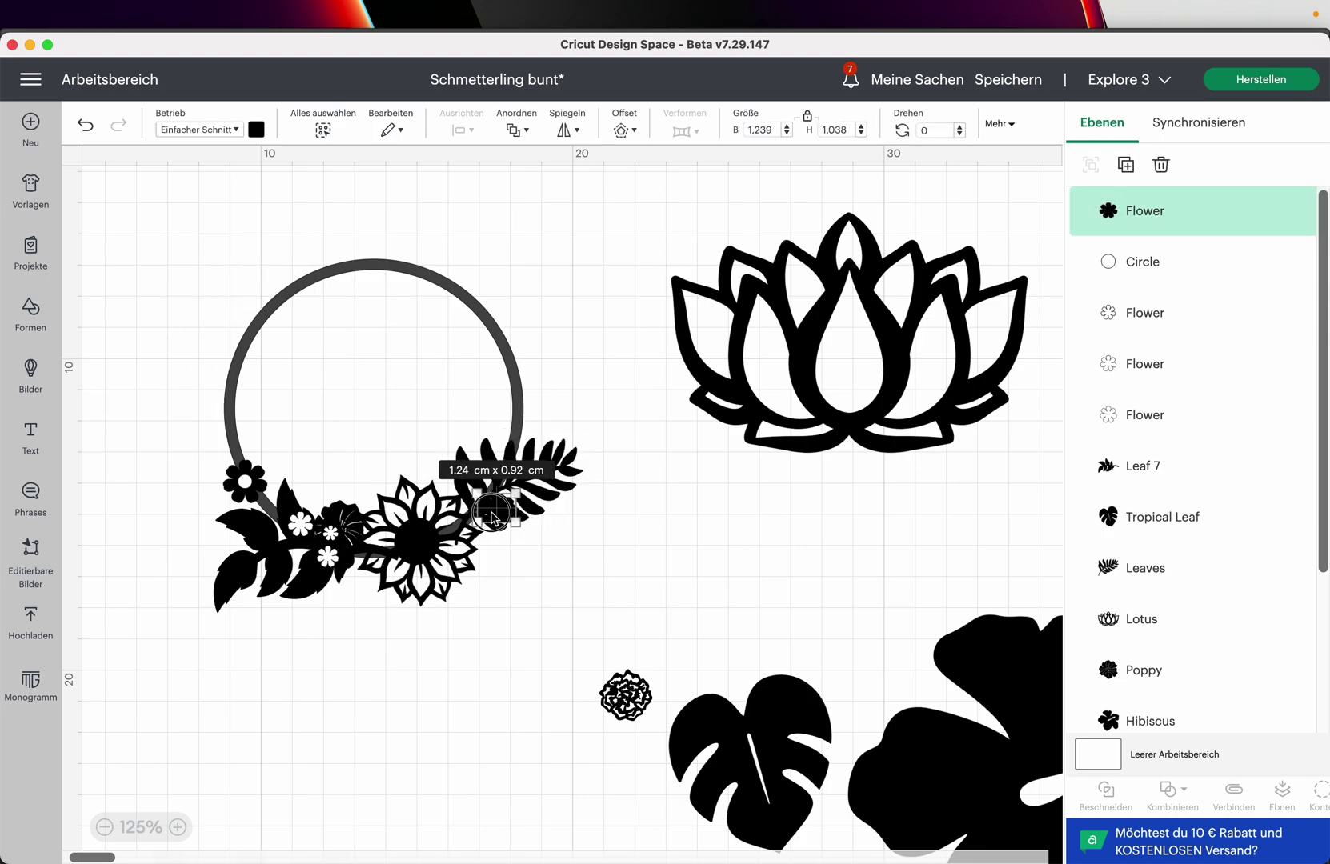
drag(499, 524, 485, 516)
drag(487, 517, 488, 521)
- Duplicate the white circle, center the copy on the new black flower and set its size to 0.3 × 0.3 cm
click(245, 483)
key(super+c)
key(super+v)
drag(221, 304, 465, 525)
click(506, 583)
double_click(178, 828)
double_click(787, 134)
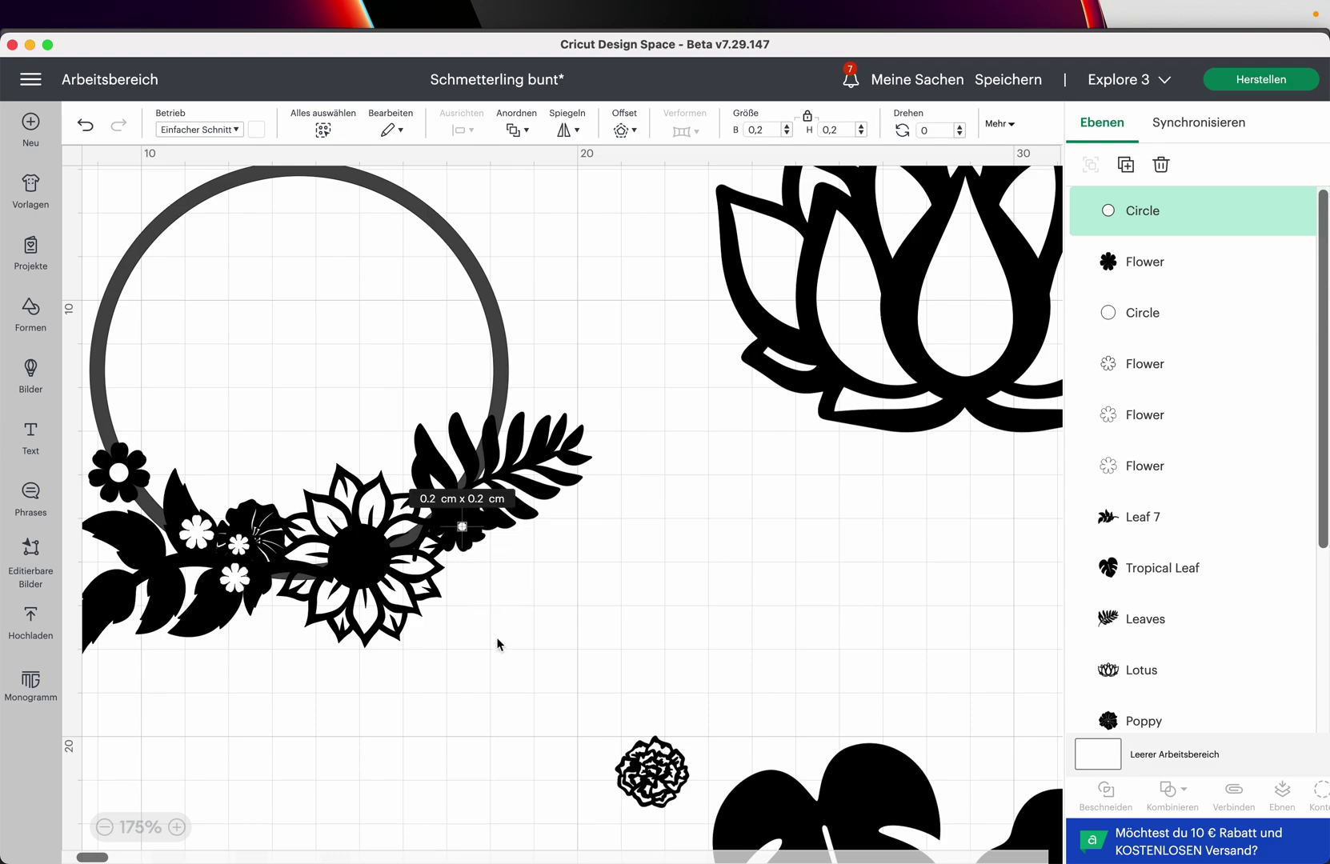
click(489, 604)
scroll(489, 605, left, 1)
click(541, 528)
click(788, 126)
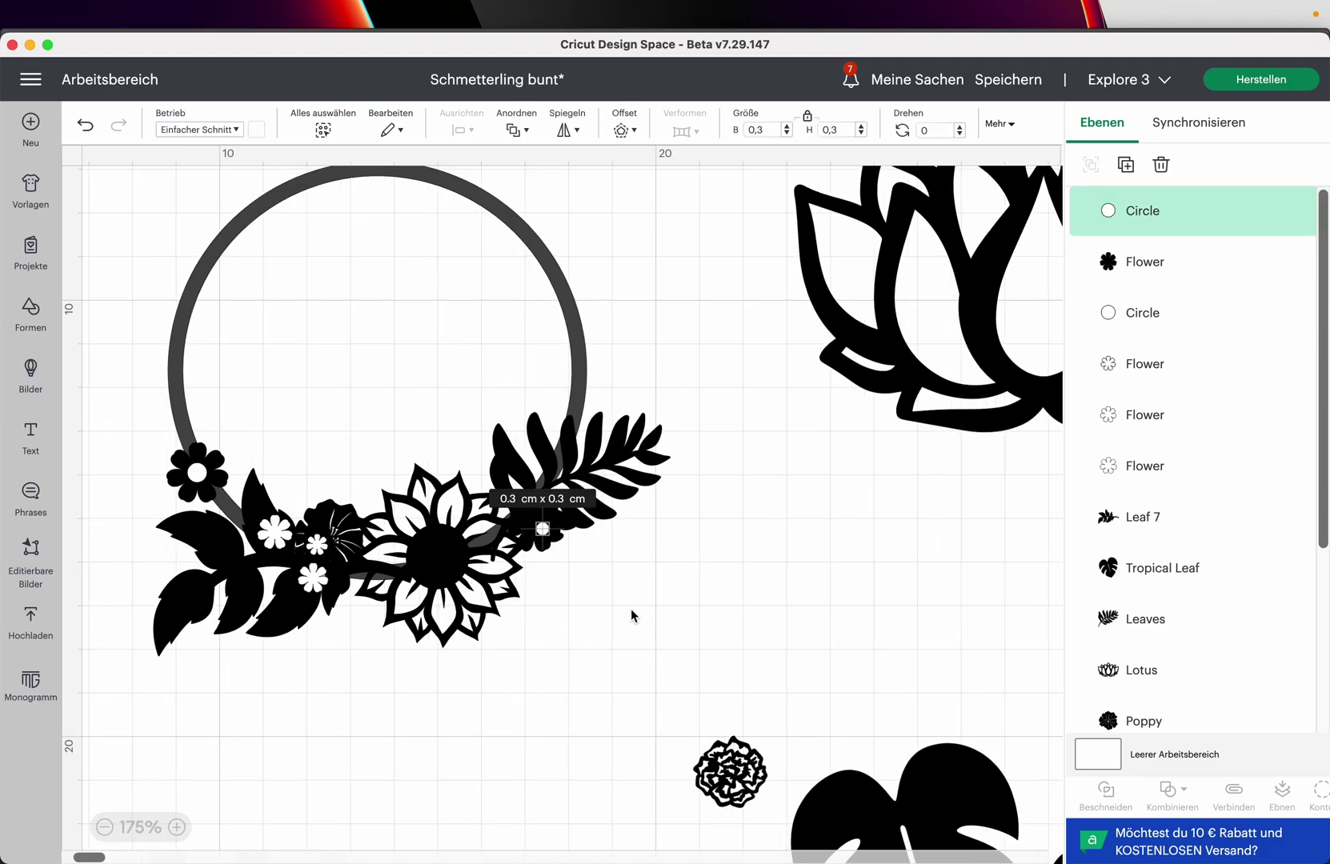
- Delete the unused lotus, tropical leaf, hibiscus and small round blossom images beside and below the wreath
click(366, 789)
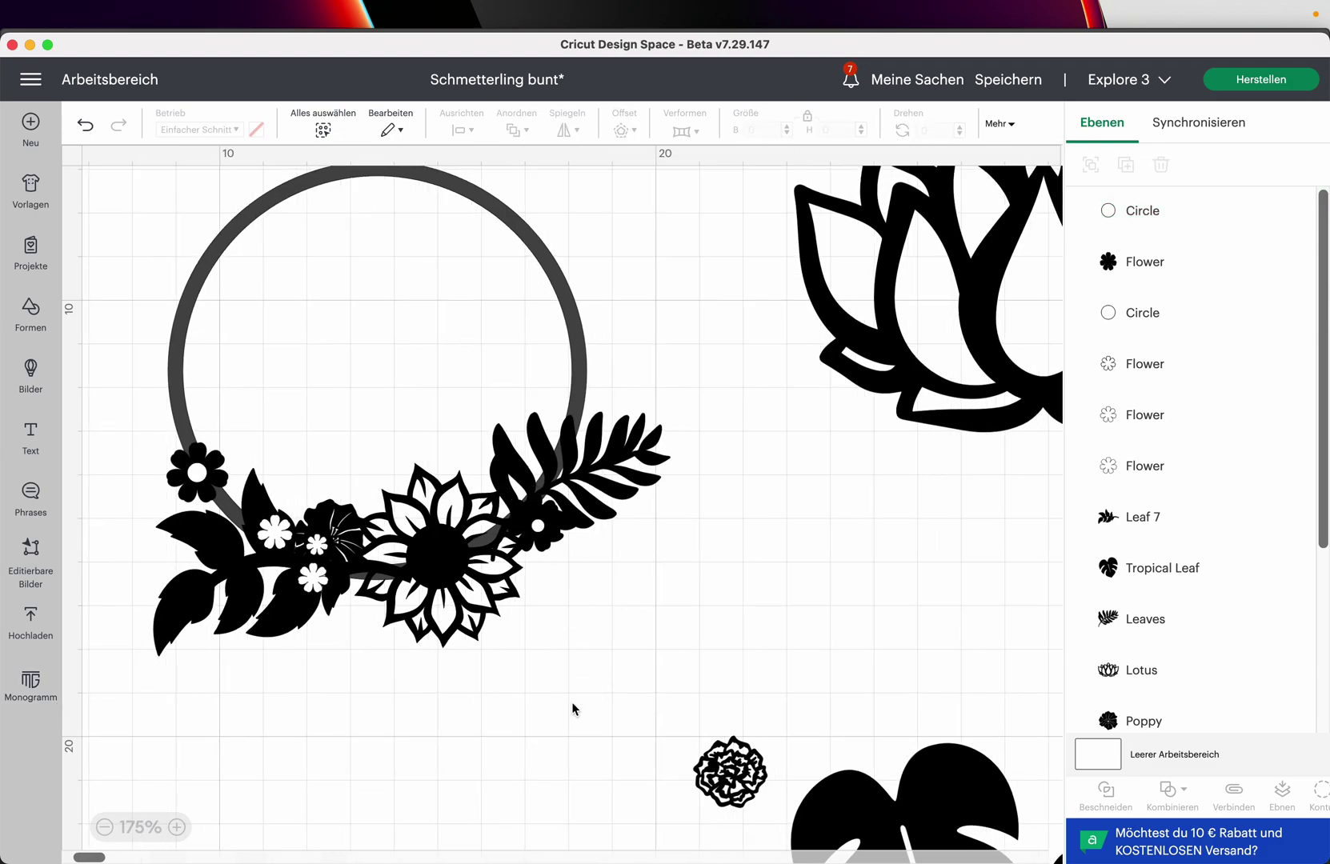
click(104, 826)
click(104, 826)
click(821, 728)
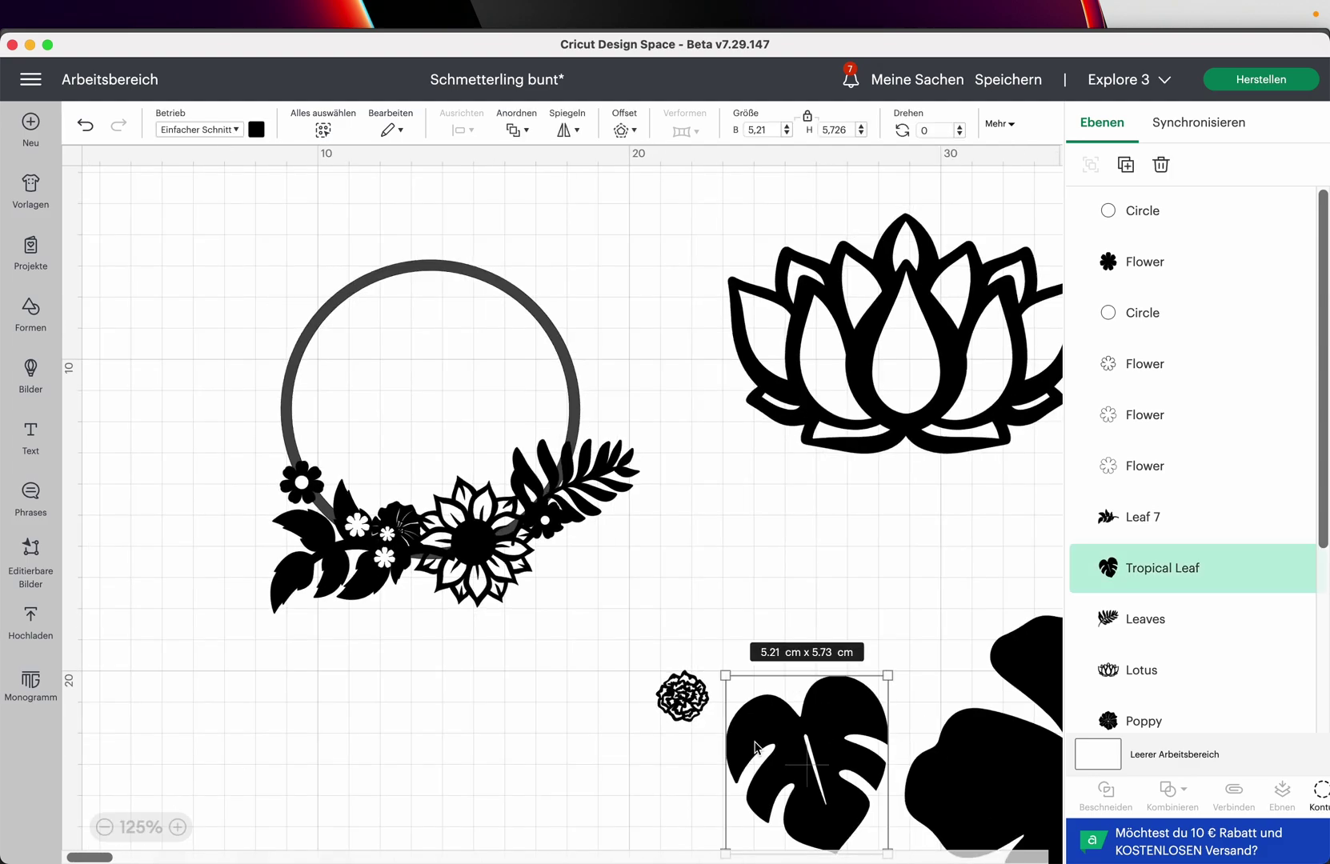
click(104, 826)
click(104, 827)
click(752, 679)
mouse_move(755, 682)
mouse_down()
mouse_move(836, 614)
mouse_move(759, 677)
mouse_up()
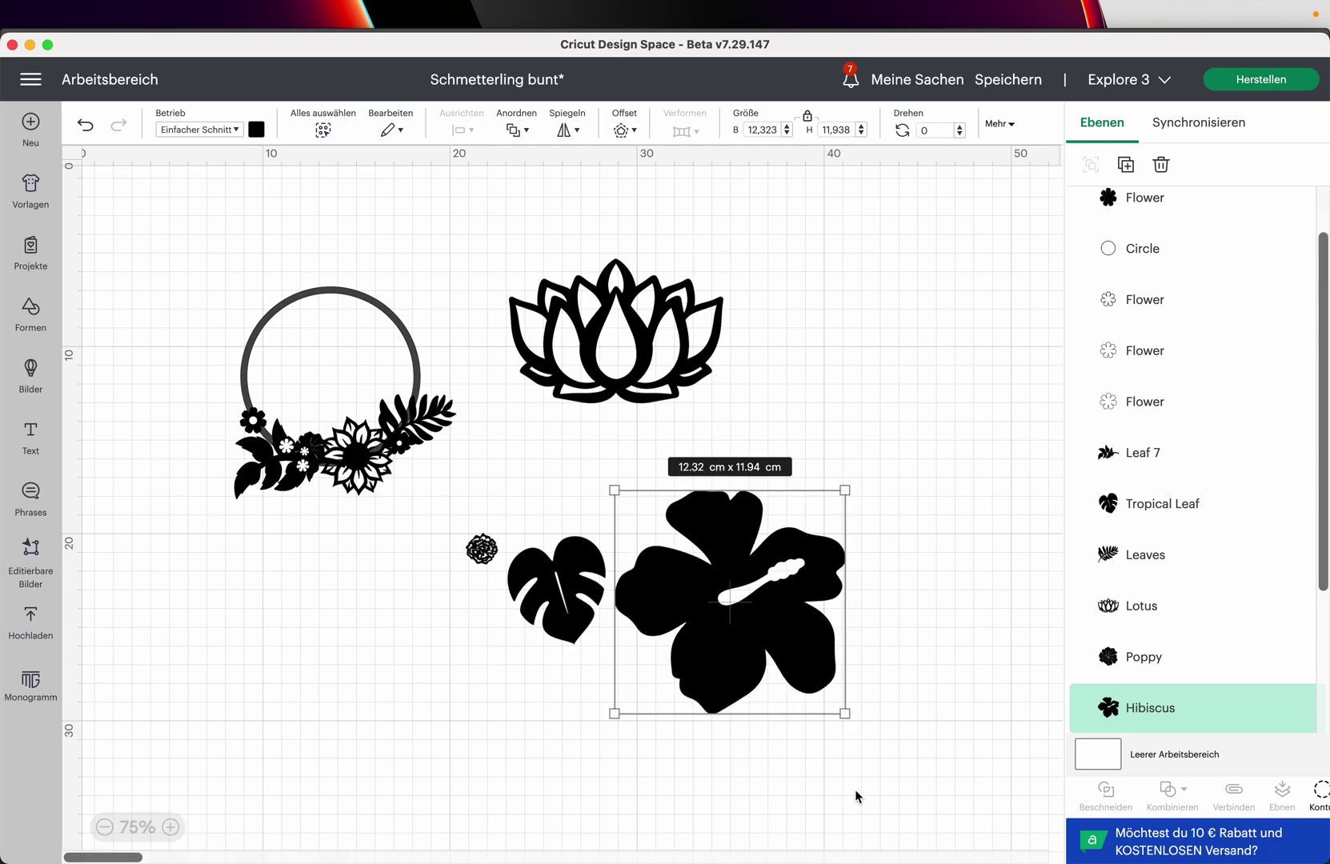
drag(910, 759, 603, 320)
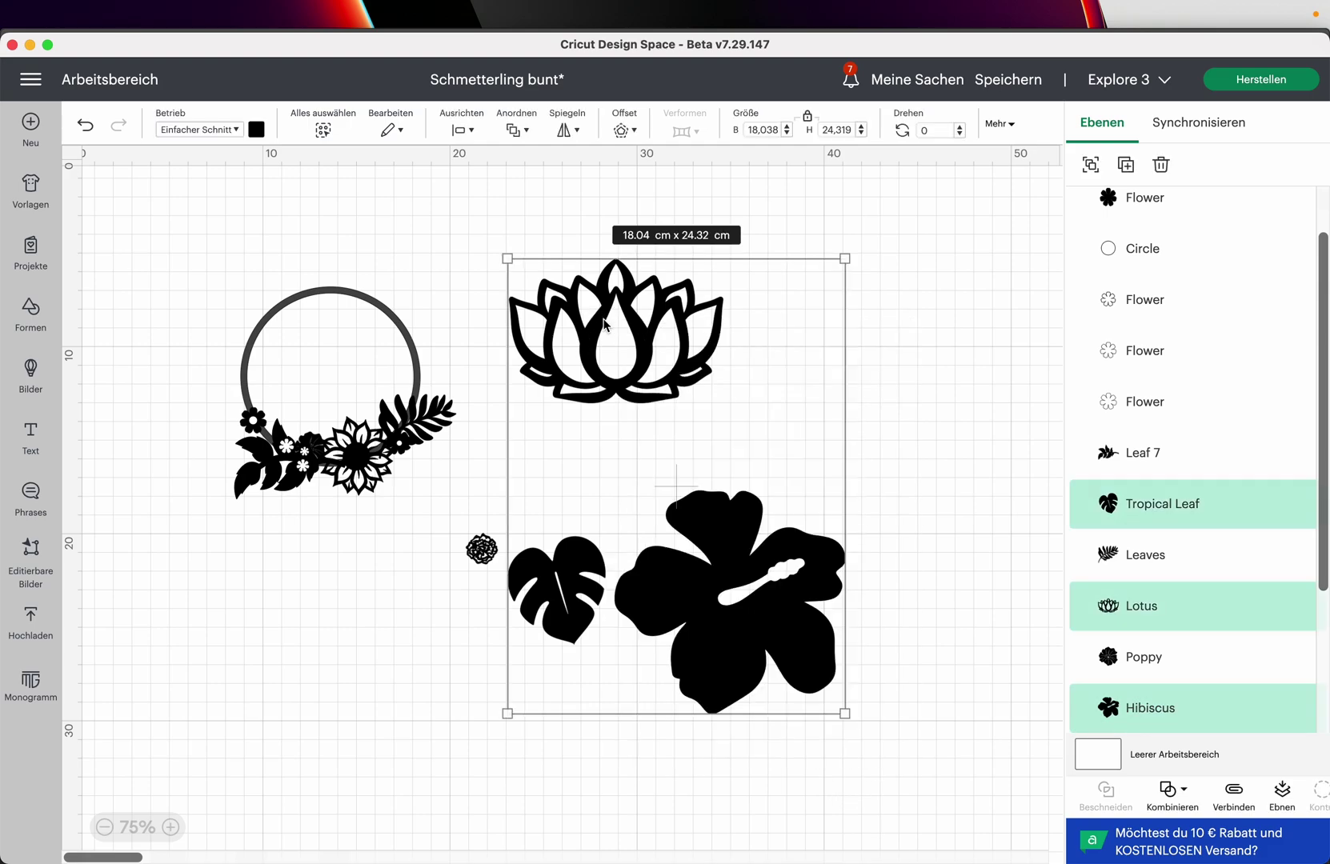
key(Delete)
drag(569, 634, 452, 529)
key(Delete)
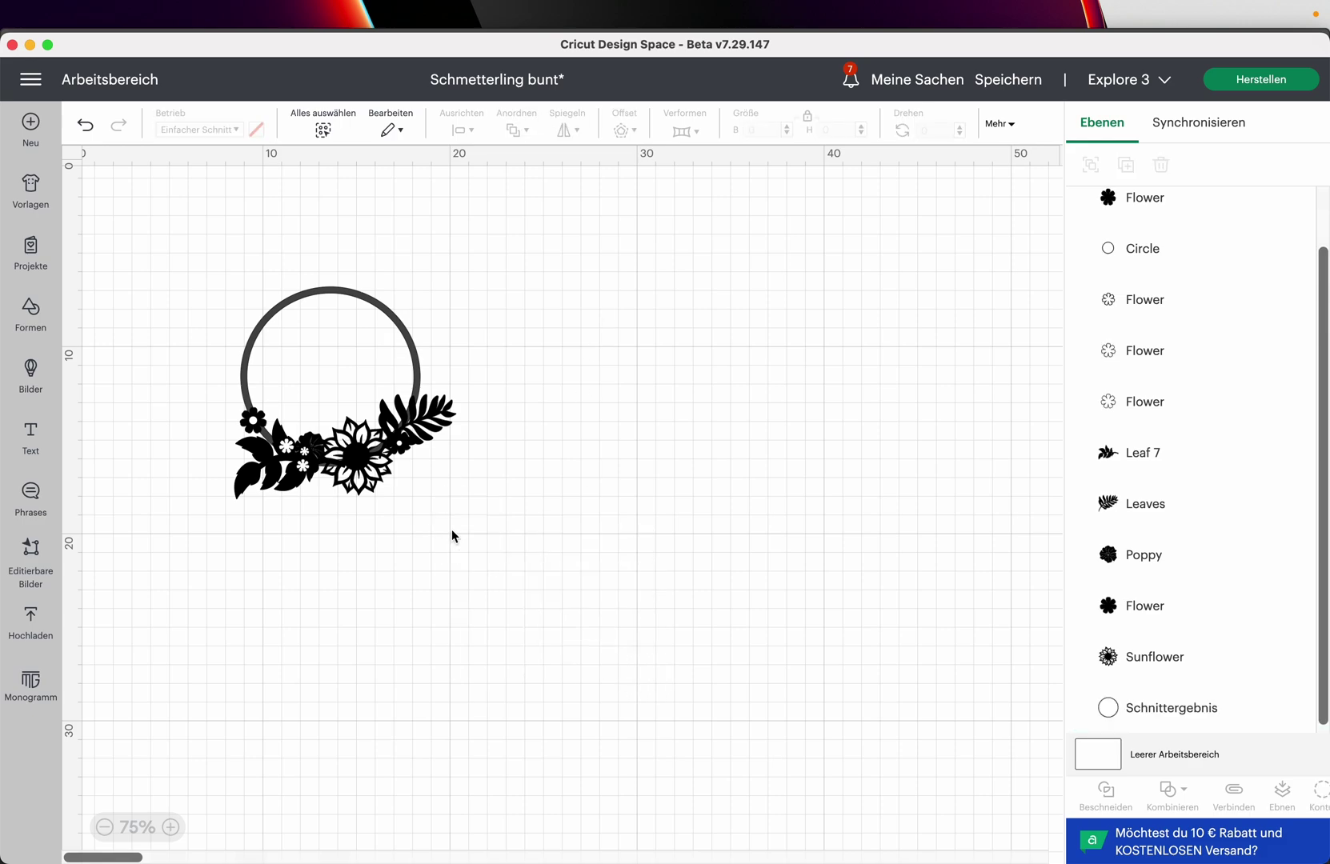
- Search the image library for "blatt" and limit the results to free images
scroll(641, 599, left, 1)
scroll(641, 599, up, 1)
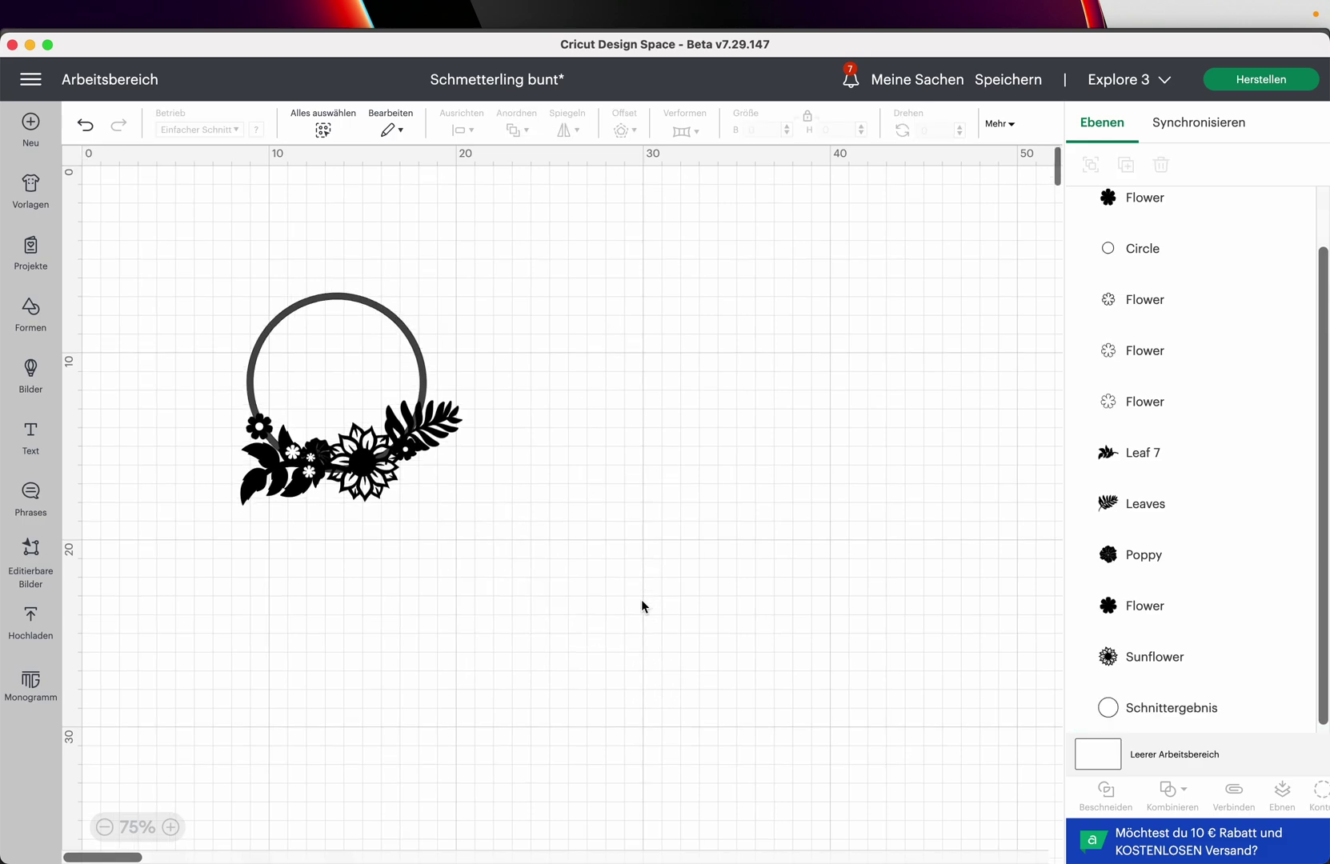
click(32, 376)
text(b)
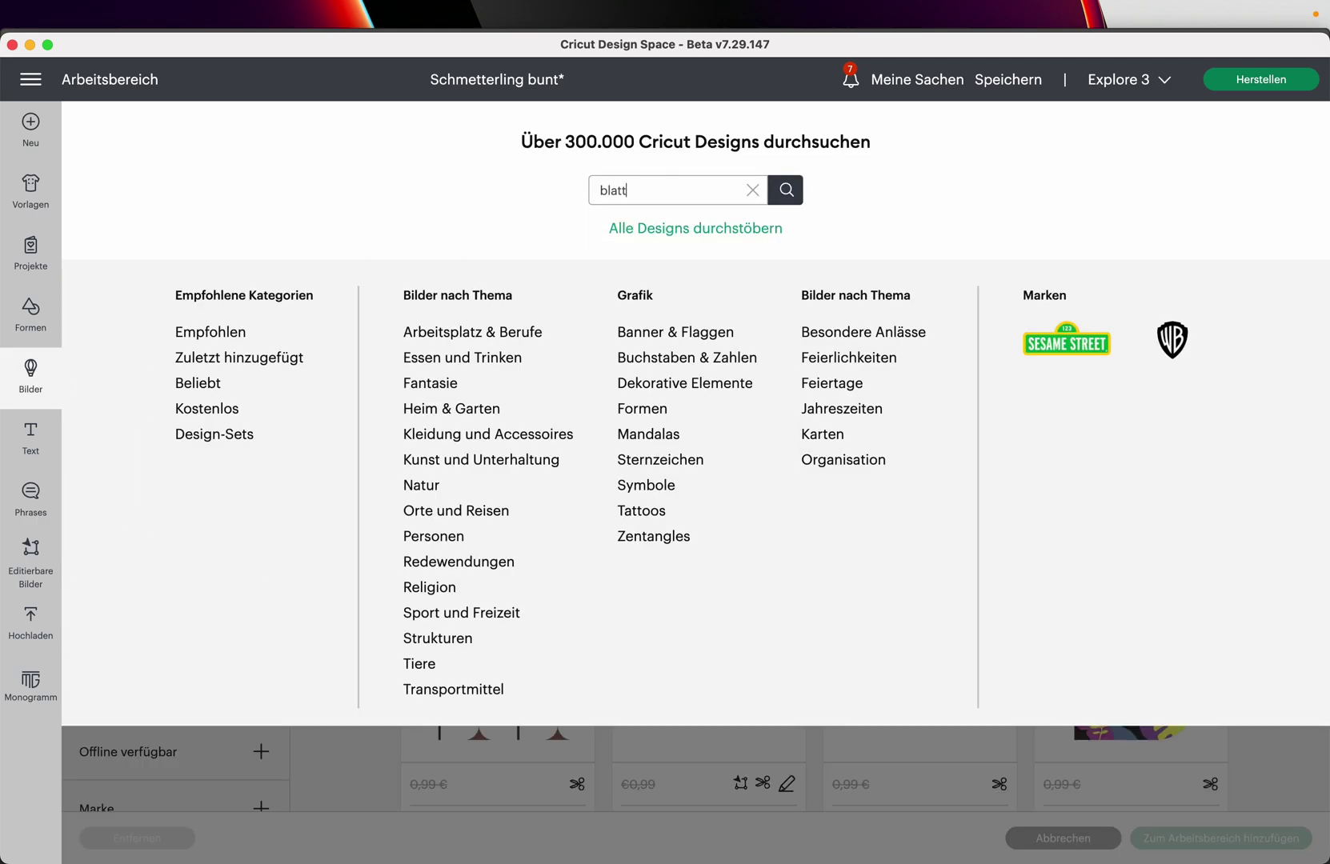
text(latt)
key(Return)
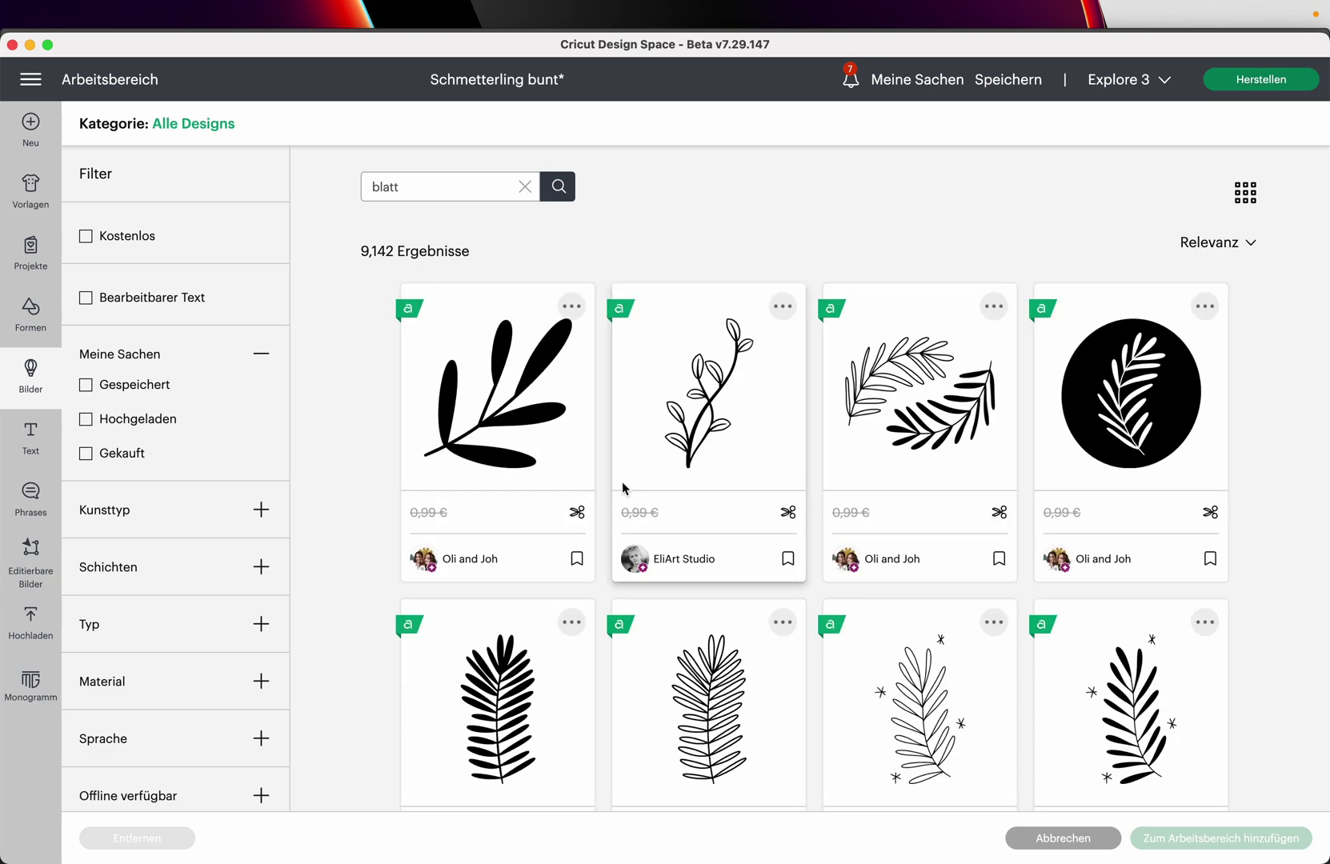
scroll(624, 487, down, 1)
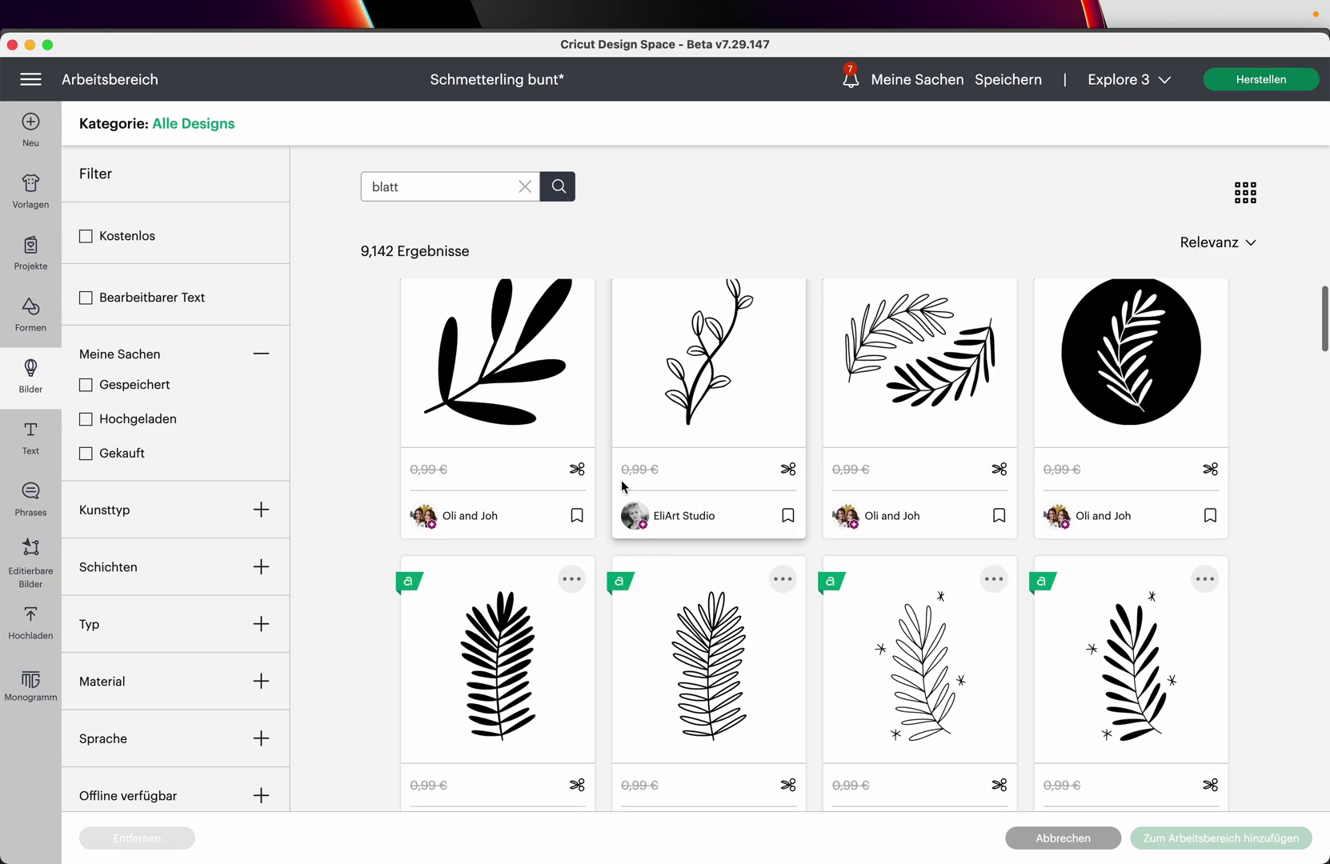
click(87, 237)
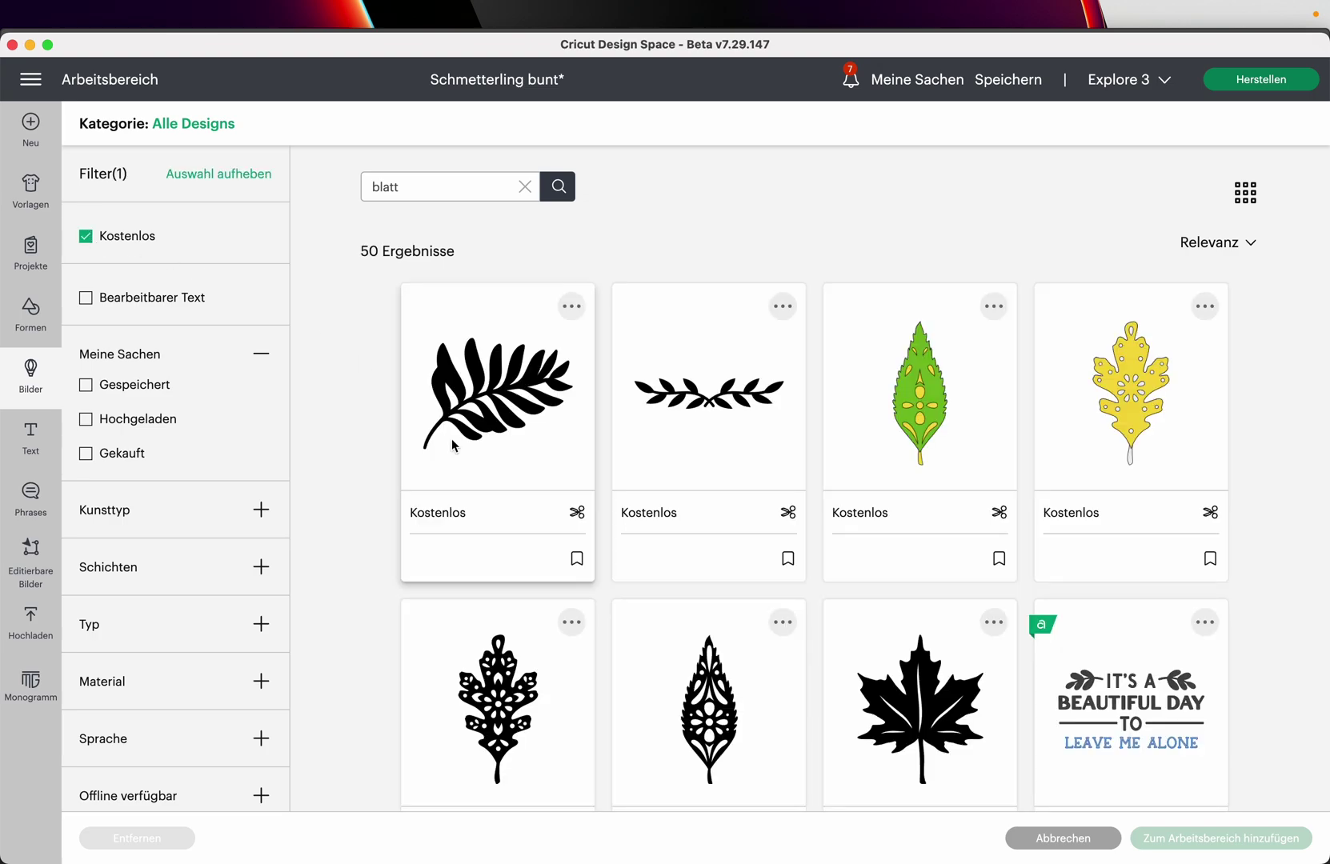
- Add the free bold-outlined single leaf with a midrib to the canvas
scroll(897, 690, down, 5)
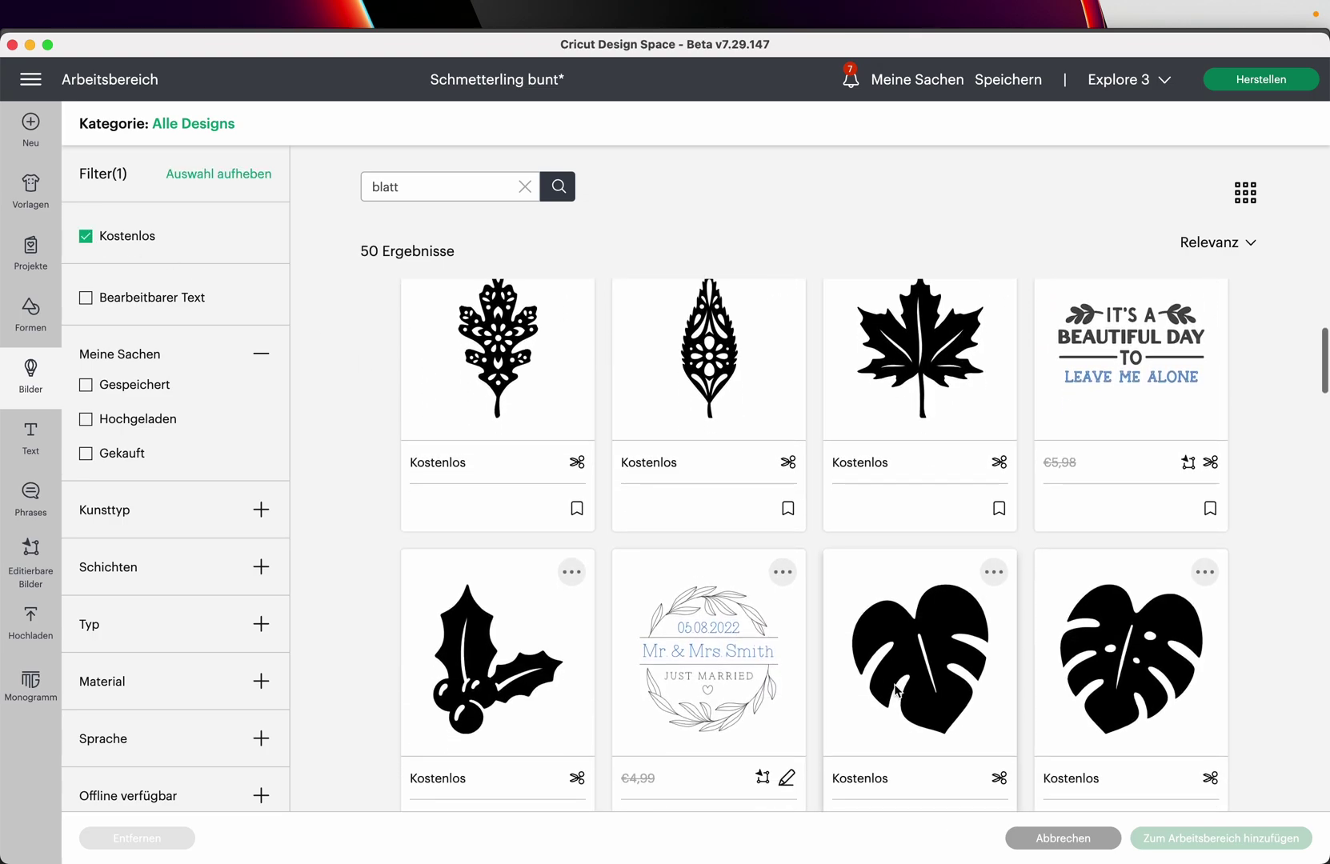
scroll(894, 684, down, 10)
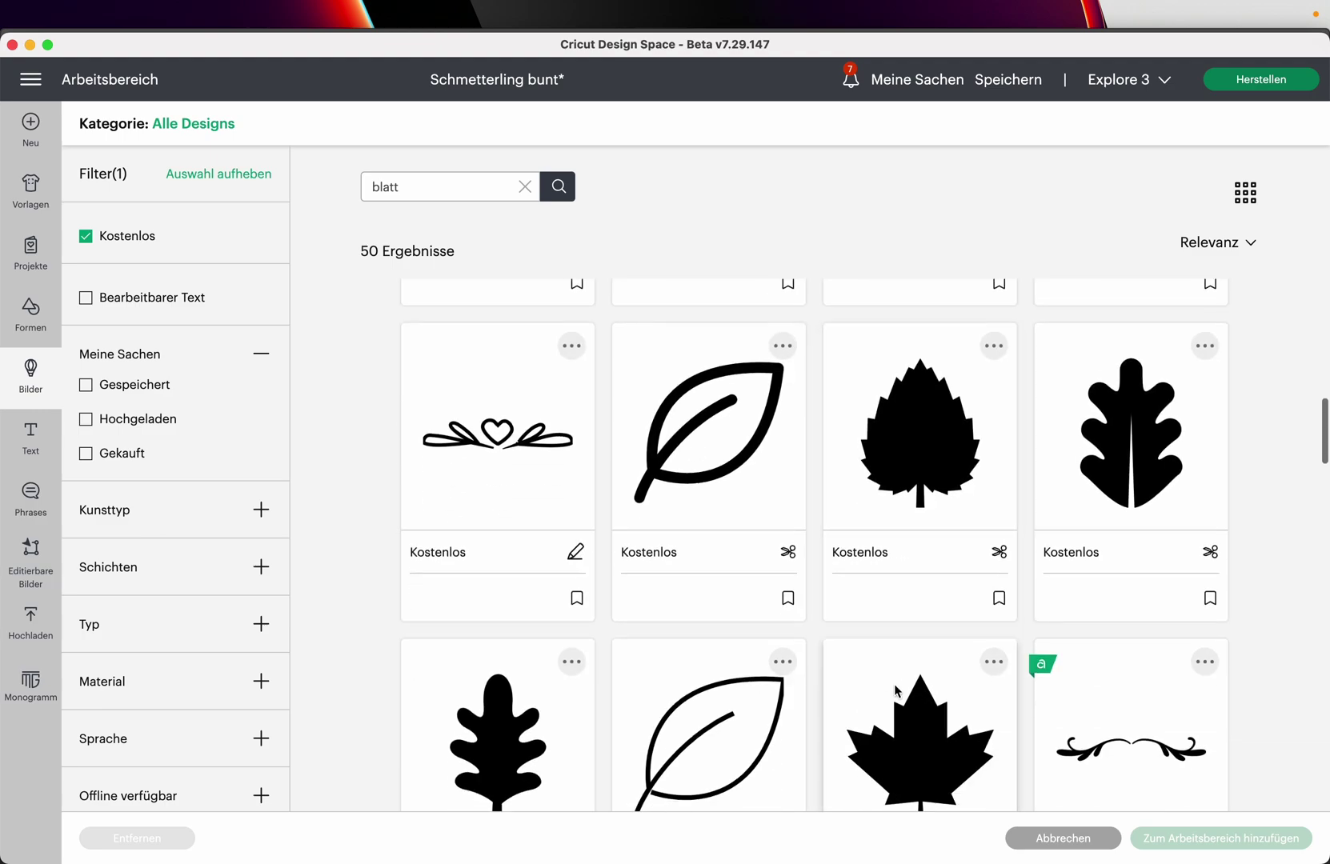
scroll(894, 684, down, 4)
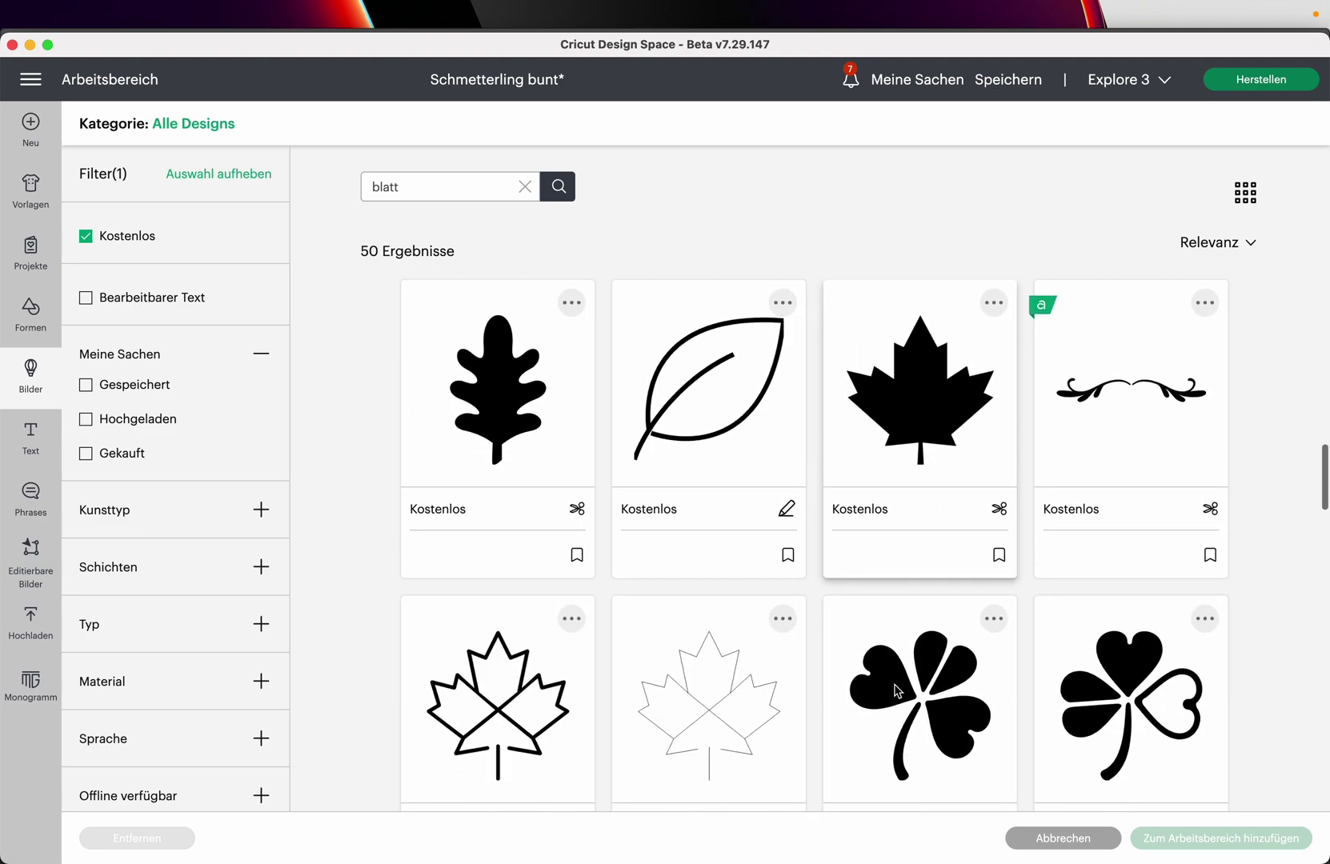
scroll(896, 689, down, 5)
click(746, 570)
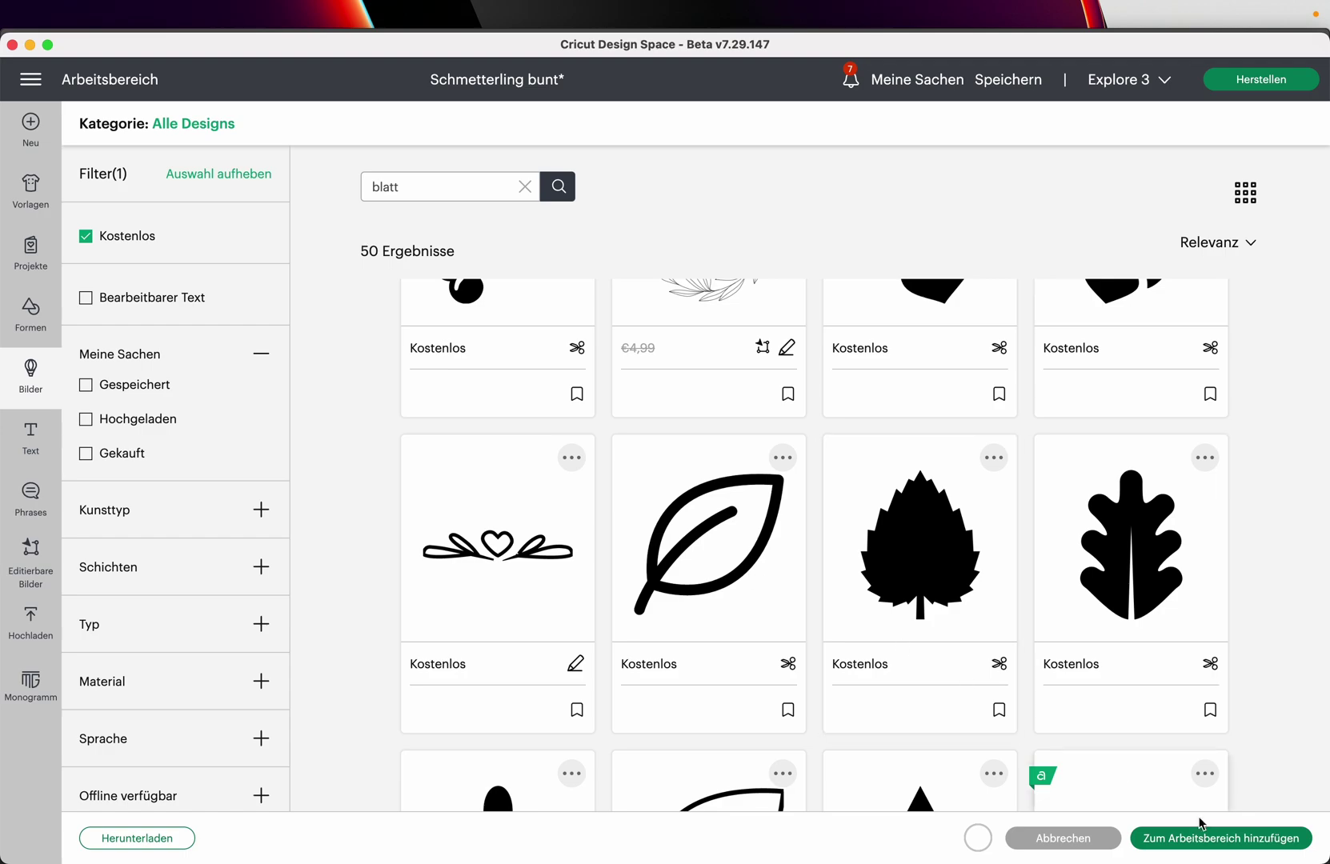
click(1177, 836)
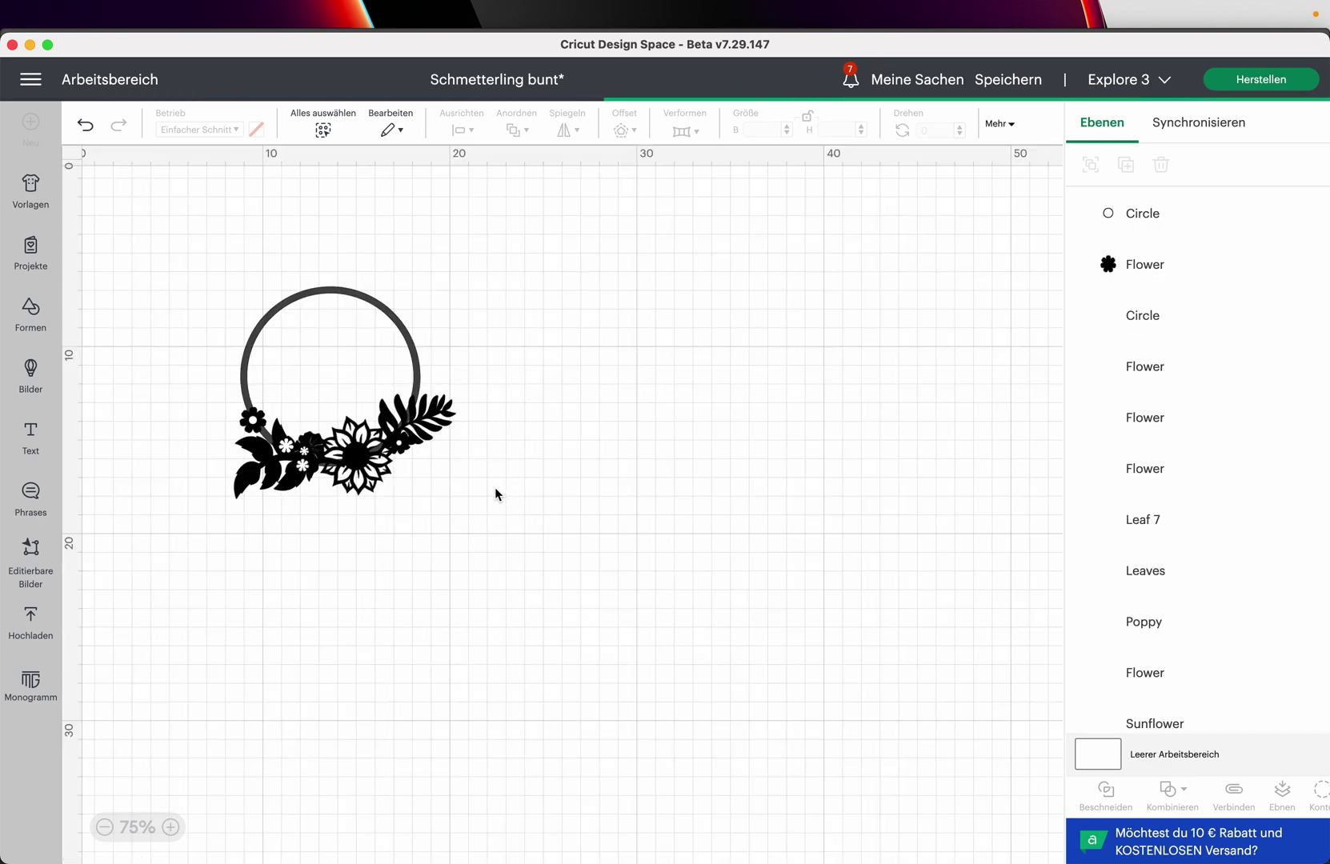
- Size the outlined leaf to about 1.55 × 1.46 cm, rotate it about 60° and tuck it under the small black flower beside the sunflower
drag(118, 200, 439, 508)
click(171, 826)
click(179, 828)
scroll(347, 703, left, 2)
drag(655, 625, 748, 578)
drag(746, 546, 561, 556)
click(621, 582)
- Duplicate the outlined leaf, mirror the copy and place it on the sunflower's other side, below the poppy
click(561, 557)
key(super+c)
key(super+v)
drag(165, 234, 395, 609)
click(568, 130)
click(610, 171)
click(641, 700)
click(538, 777)
click(507, 715)
- Add another copy of the outlined leaf, rotate it and place it against the first leaf beneath the small black flower
click(573, 578)
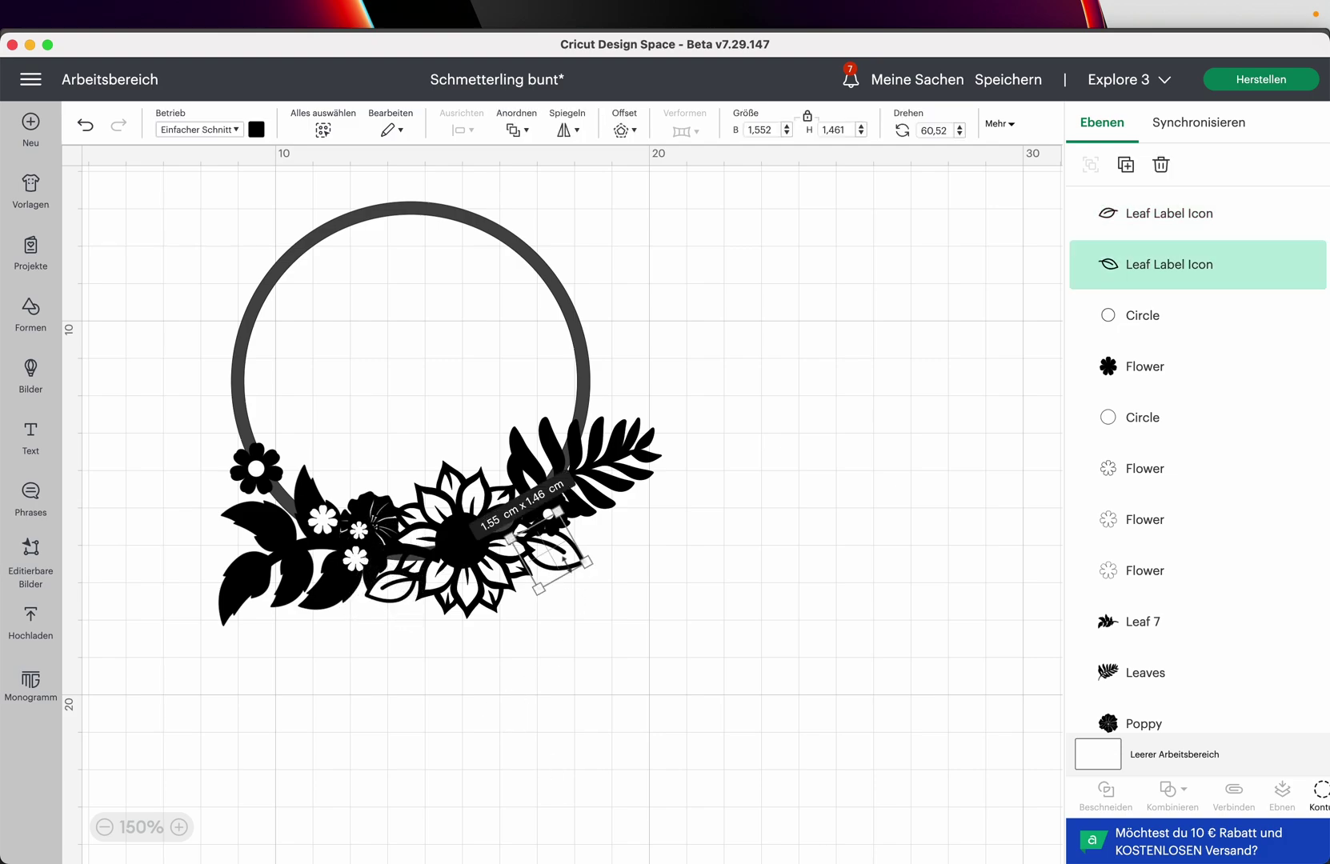
key(super+v)
drag(248, 280, 204, 259)
mouse_move(200, 279)
mouse_down()
mouse_move(344, 356)
mouse_move(195, 277)
mouse_up()
drag(195, 279, 568, 535)
click(637, 716)
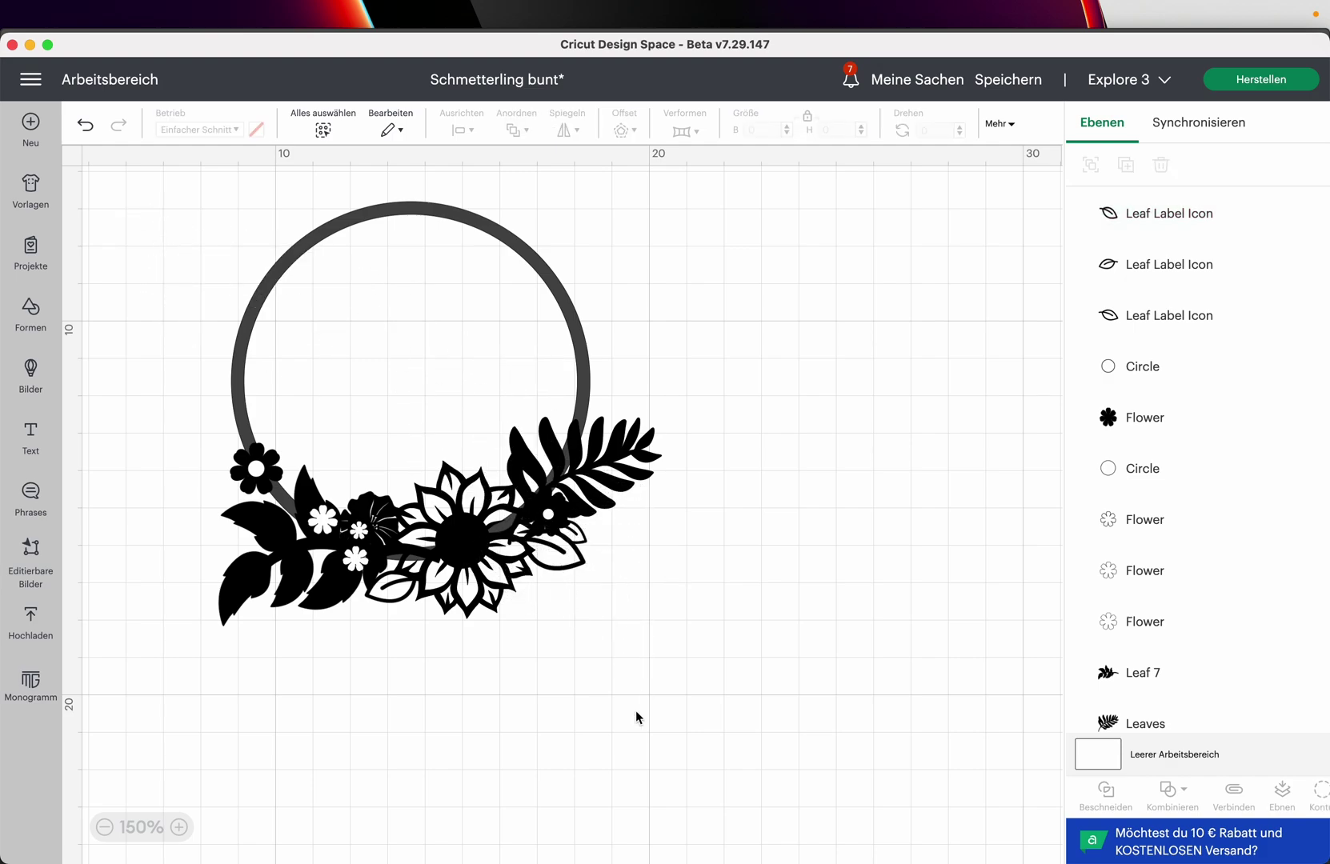
- Rotate the feathery leaf branch slightly upward and nudge it into place on the ring
click(619, 470)
drag(667, 400, 659, 387)
drag(613, 464, 609, 457)
click(788, 525)
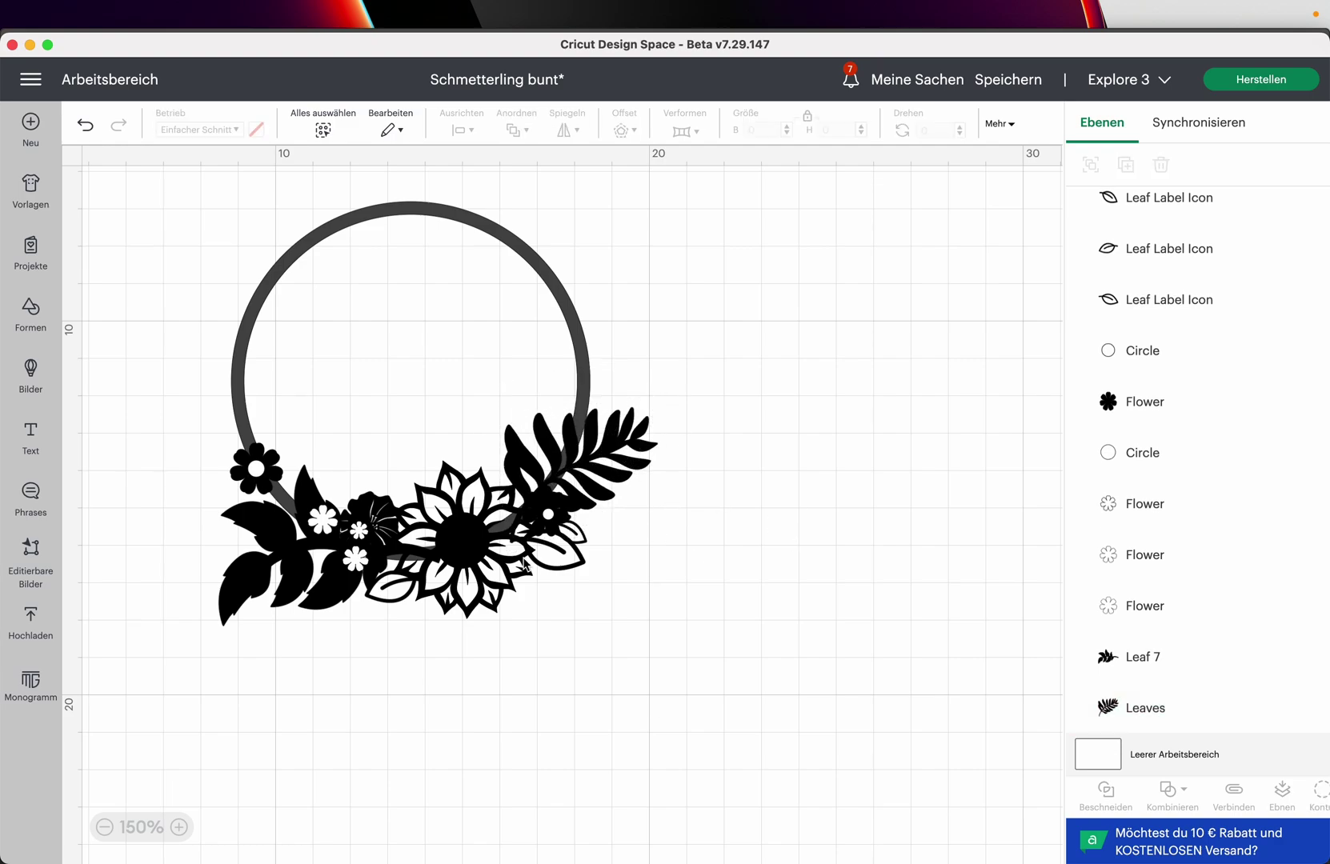
- Select the two white circles and three white flowers and attach them together
key(super+minus)
click(1161, 476)
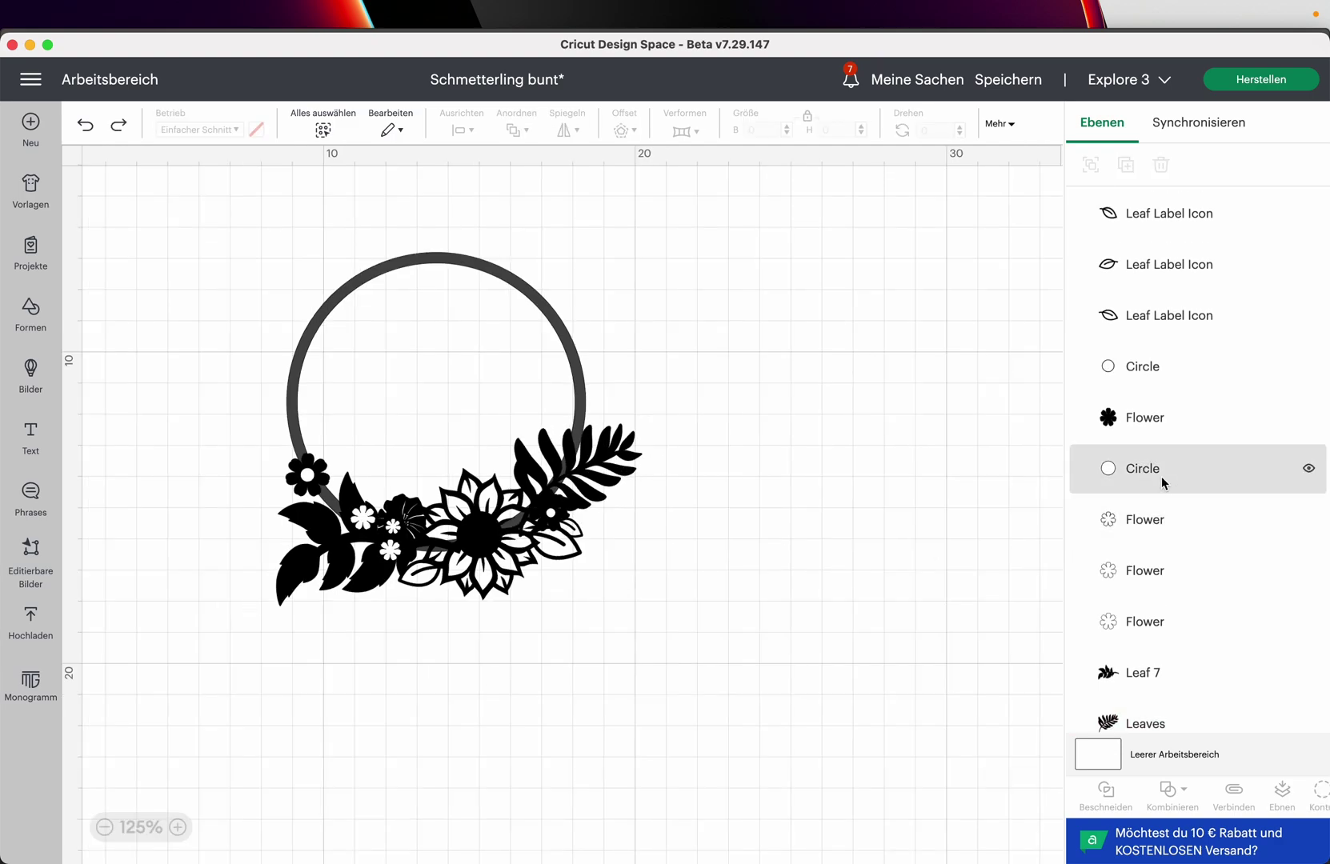
shift+click(1162, 526)
shift+click(1162, 568)
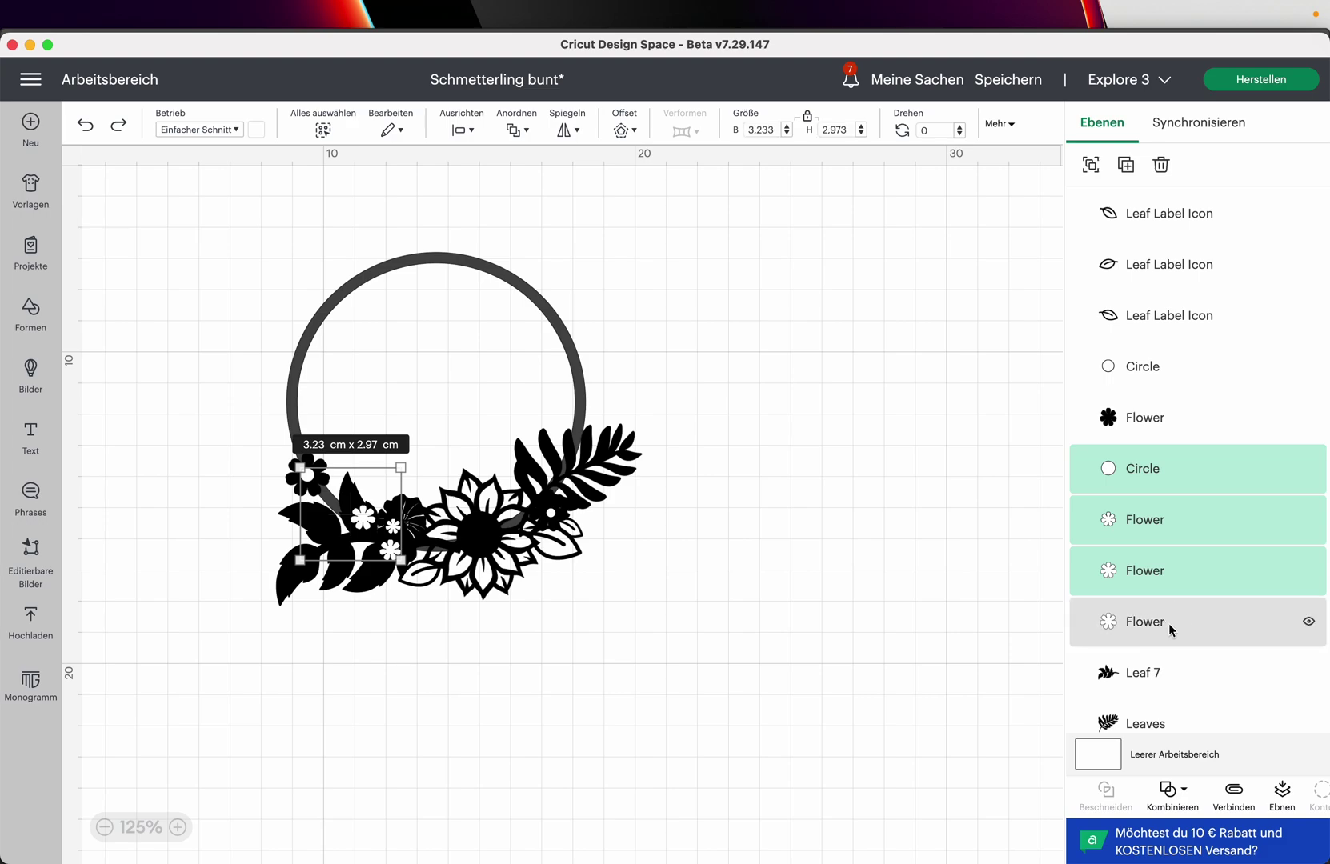
shift+click(1167, 622)
shift+click(1176, 366)
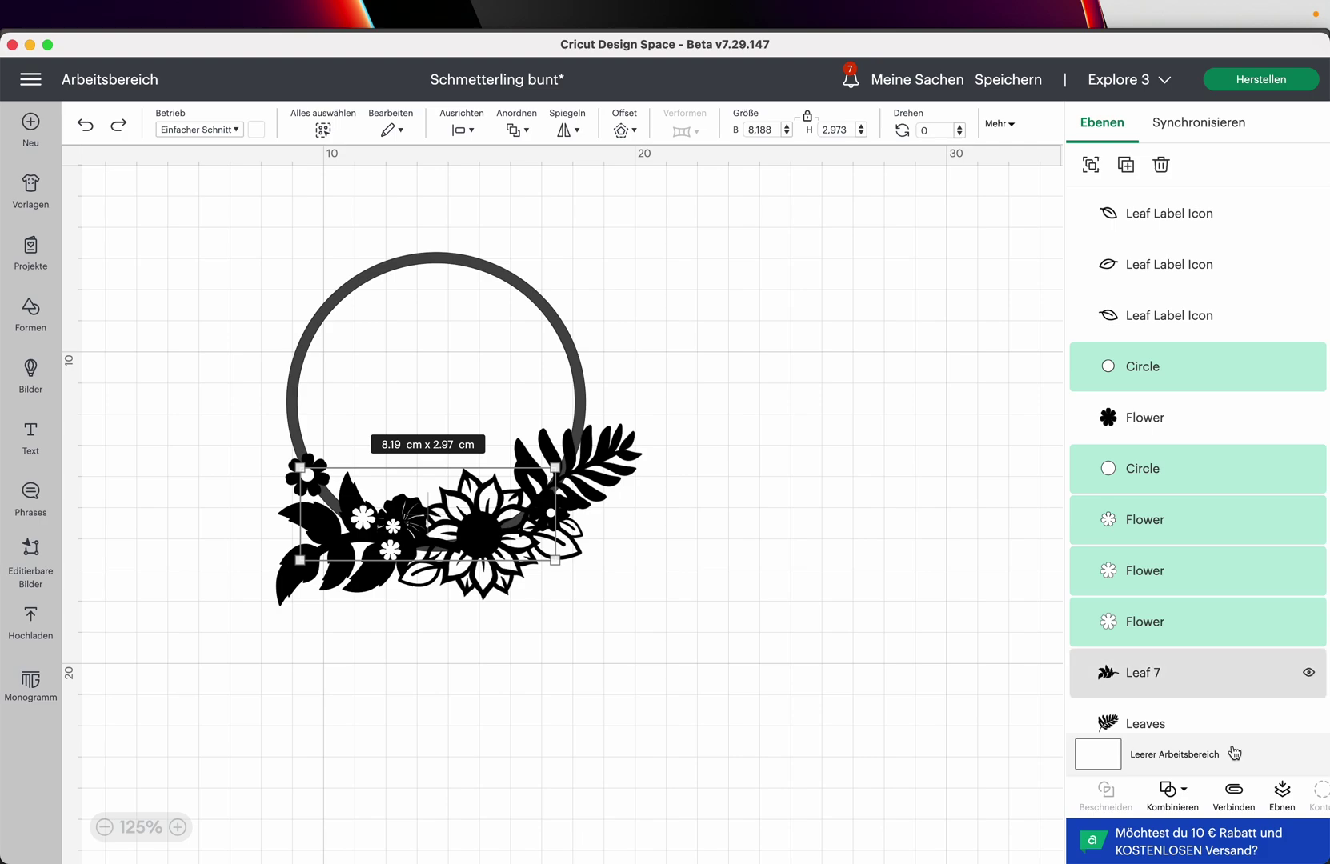
click(1241, 797)
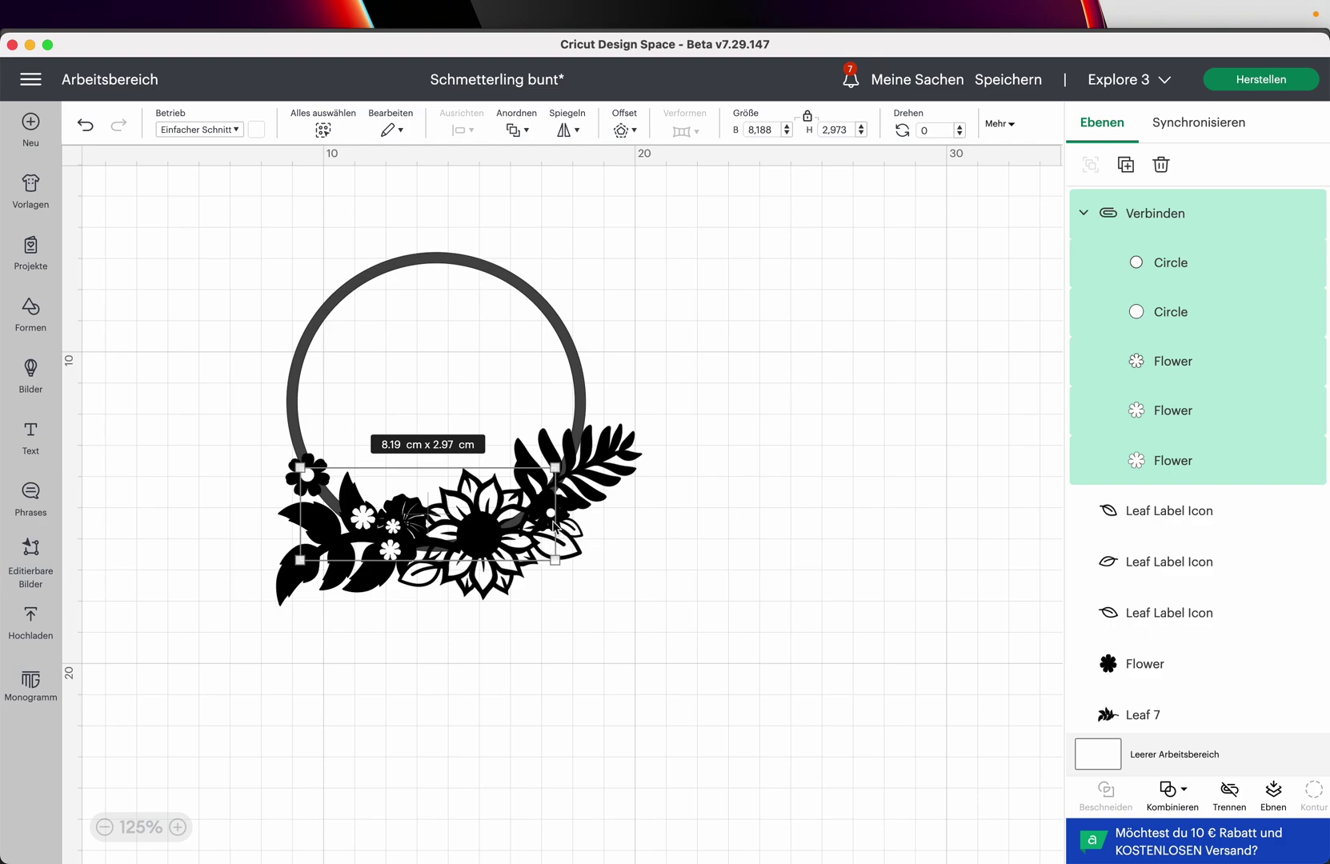
- Move the attached white circles and flowers off the wreath onto the empty canvas beside it
drag(553, 526, 681, 543)
key(super+z)
drag(370, 525, 765, 543)
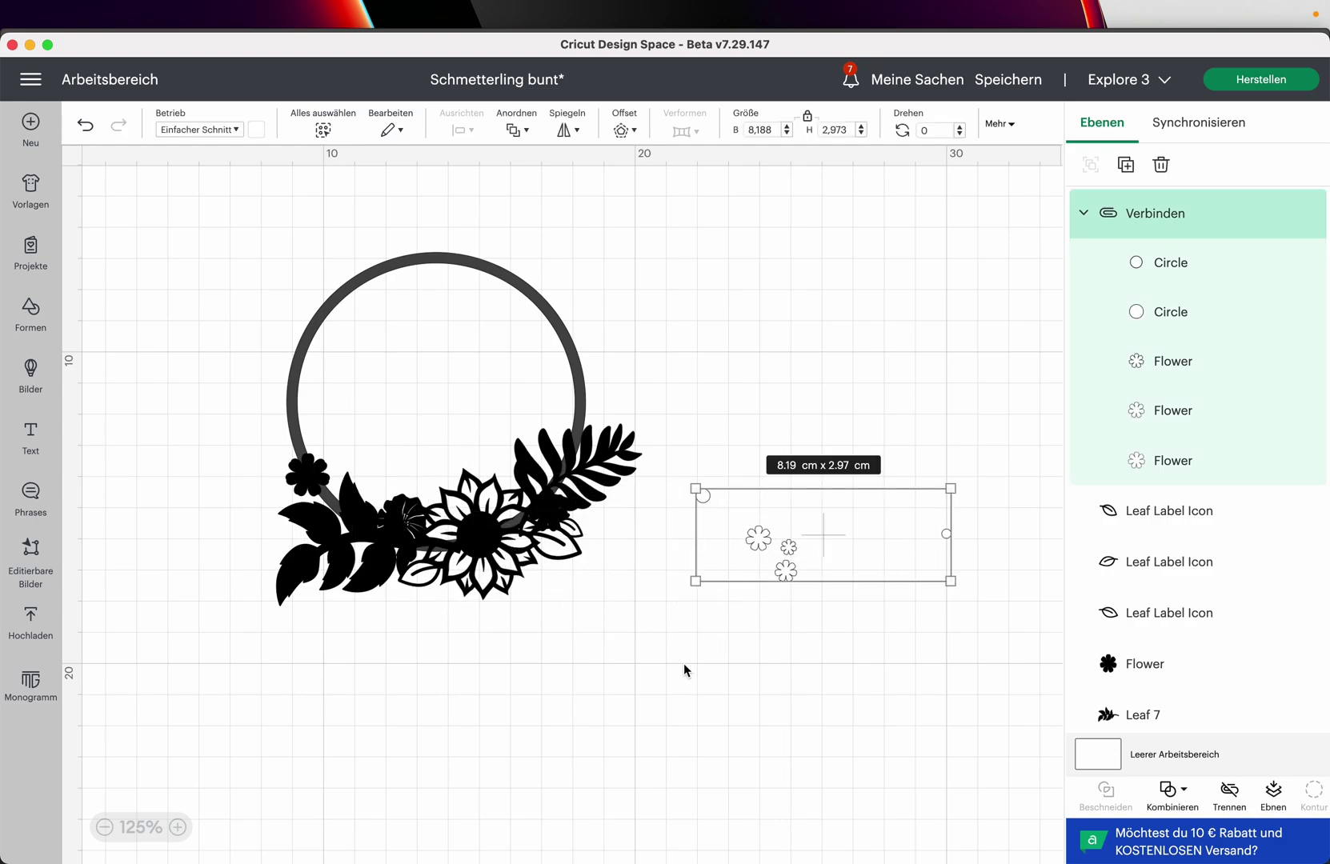
click(612, 644)
- Weld the ring and all its black flowers and leaves into a single shape
drag(601, 631, 180, 213)
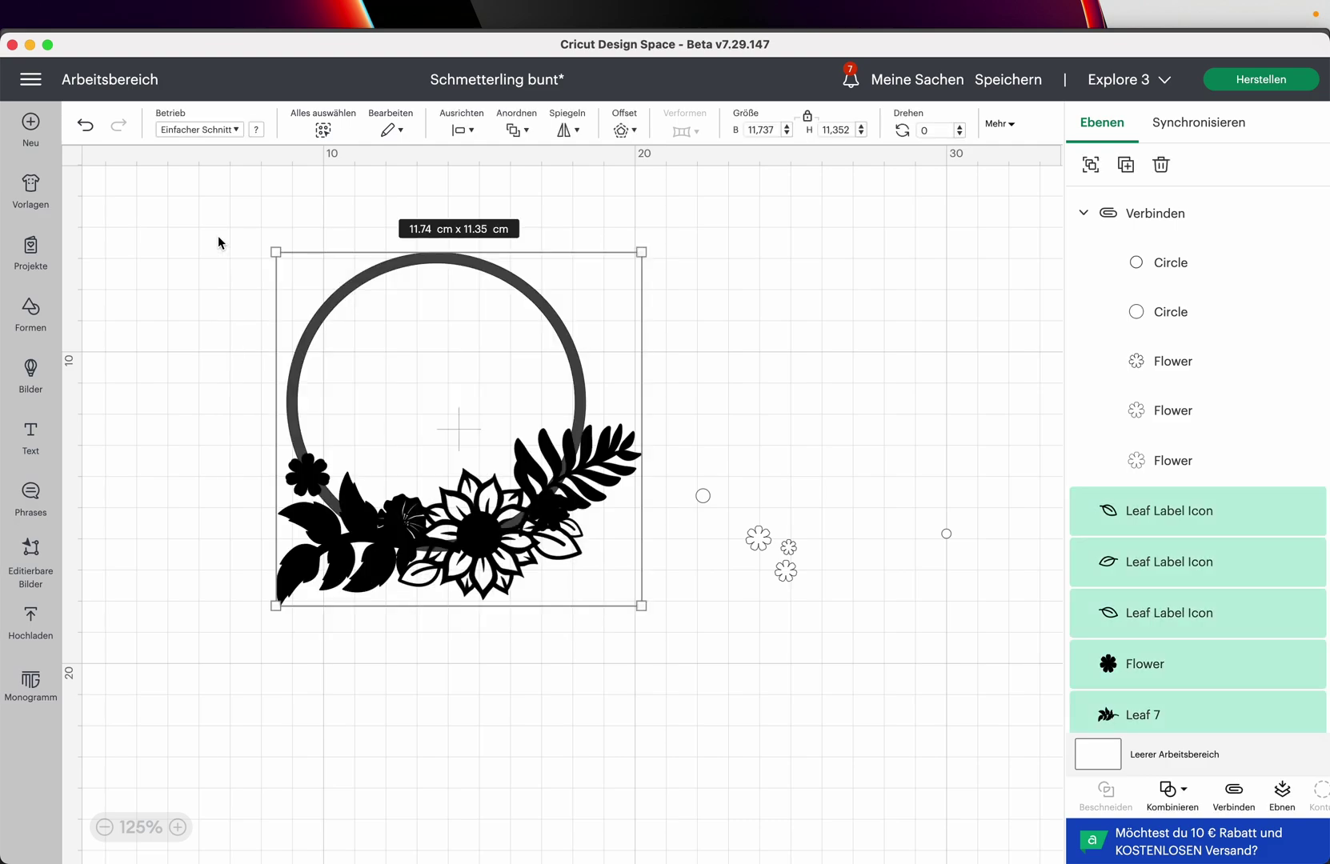
click(1191, 799)
click(1207, 596)
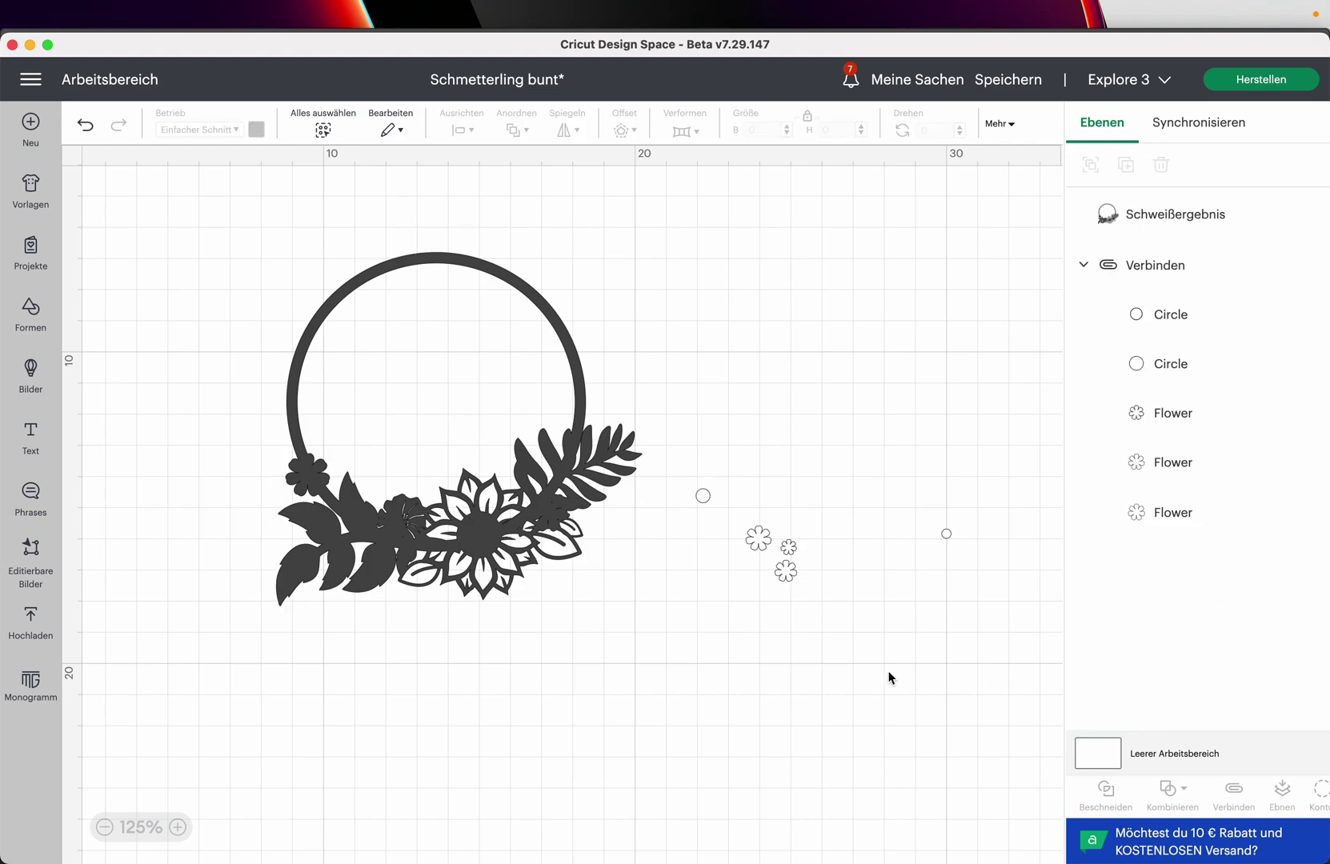
- Change the welded wreath's color to black
click(454, 500)
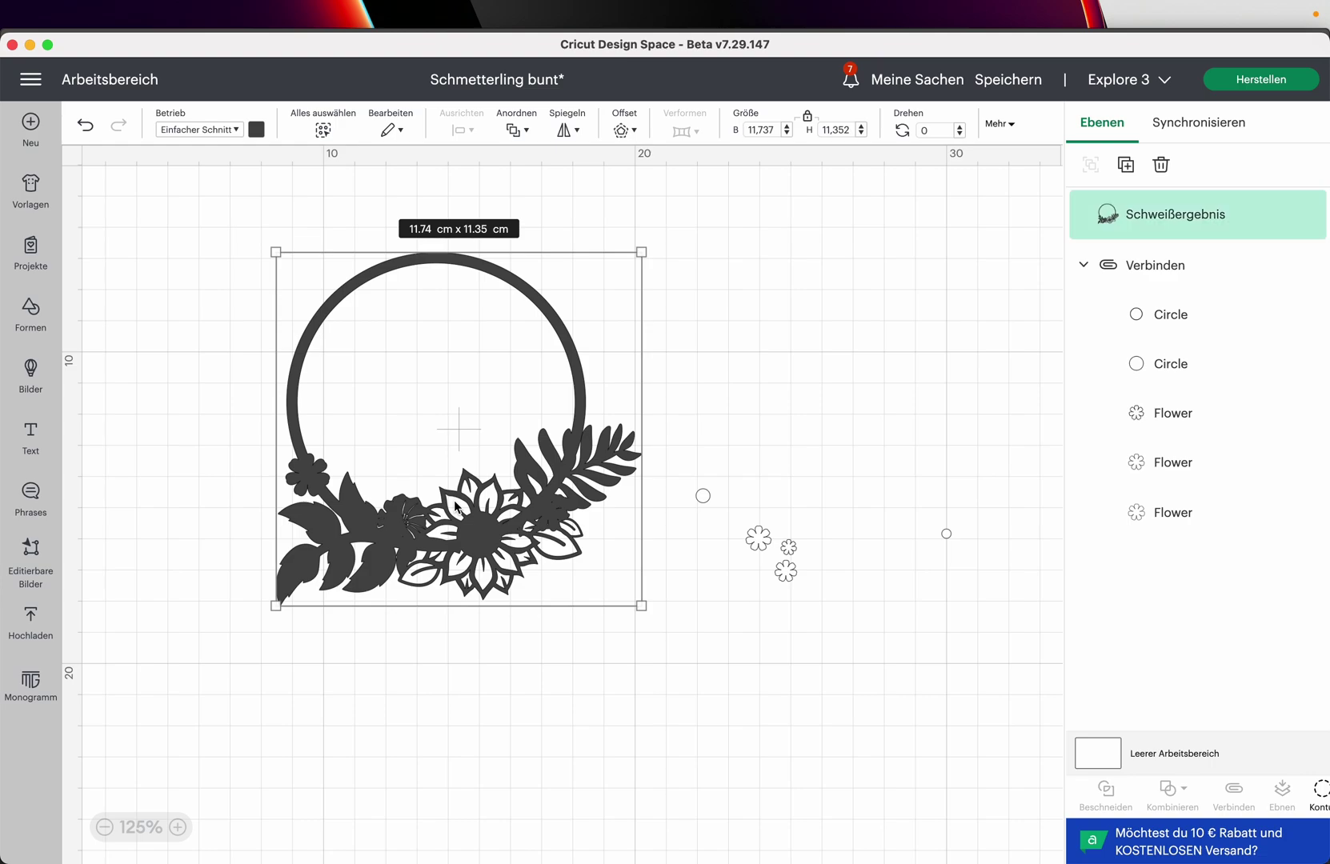
click(257, 130)
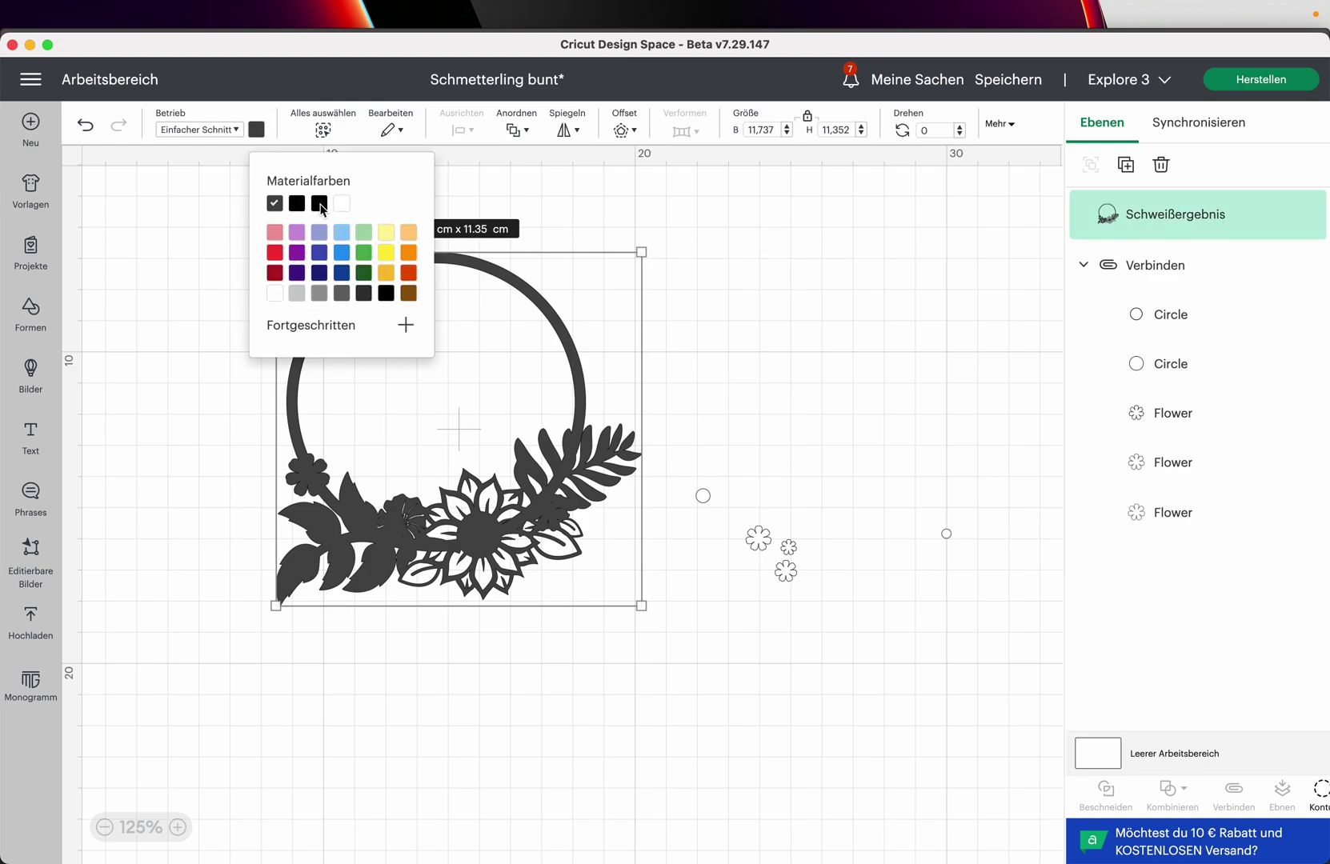
click(320, 206)
click(757, 357)
- Reorder the attached white accents above the welded wreath and position them back over its flowers and leaves
drag(789, 582, 739, 598)
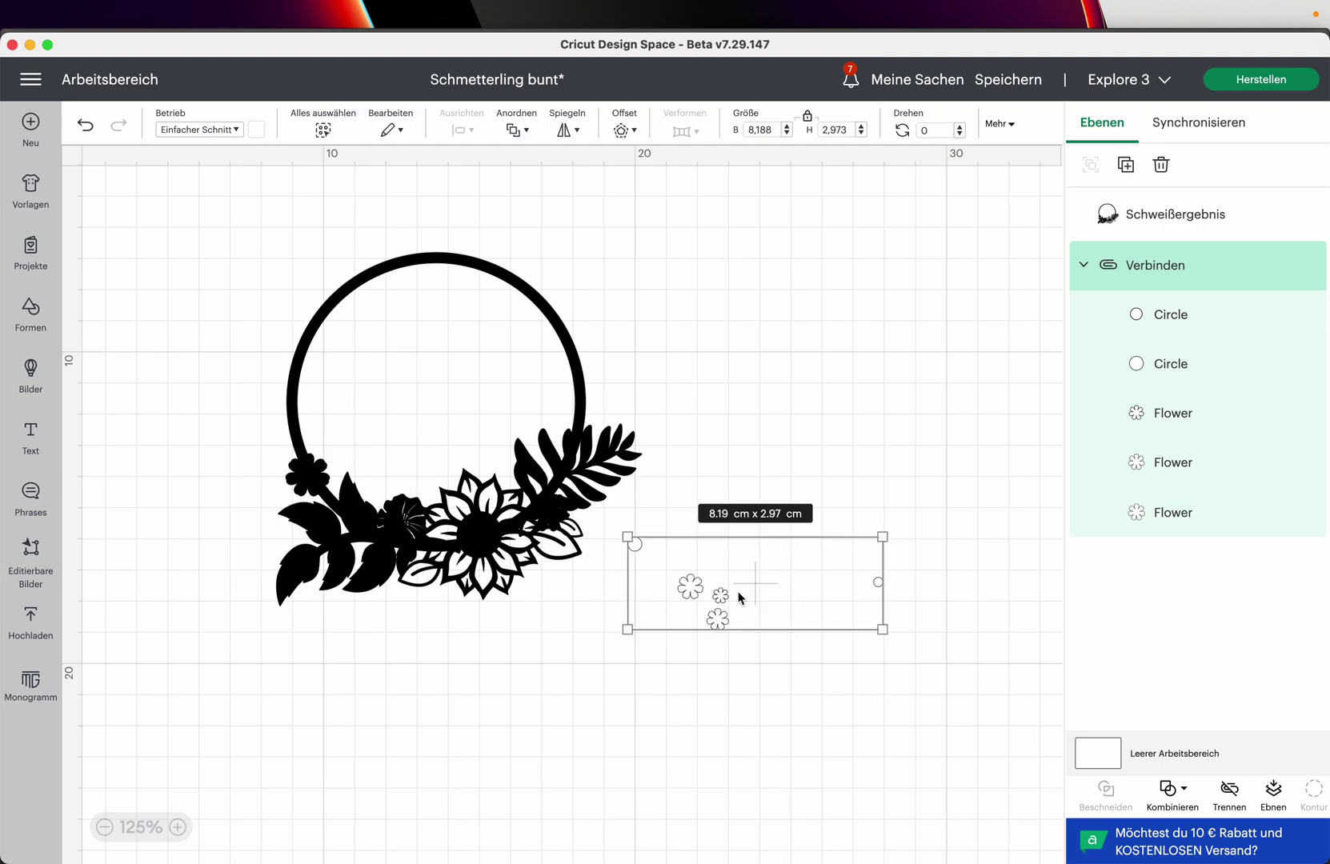
drag(1166, 272, 1167, 213)
drag(723, 624, 428, 562)
key(super+z)
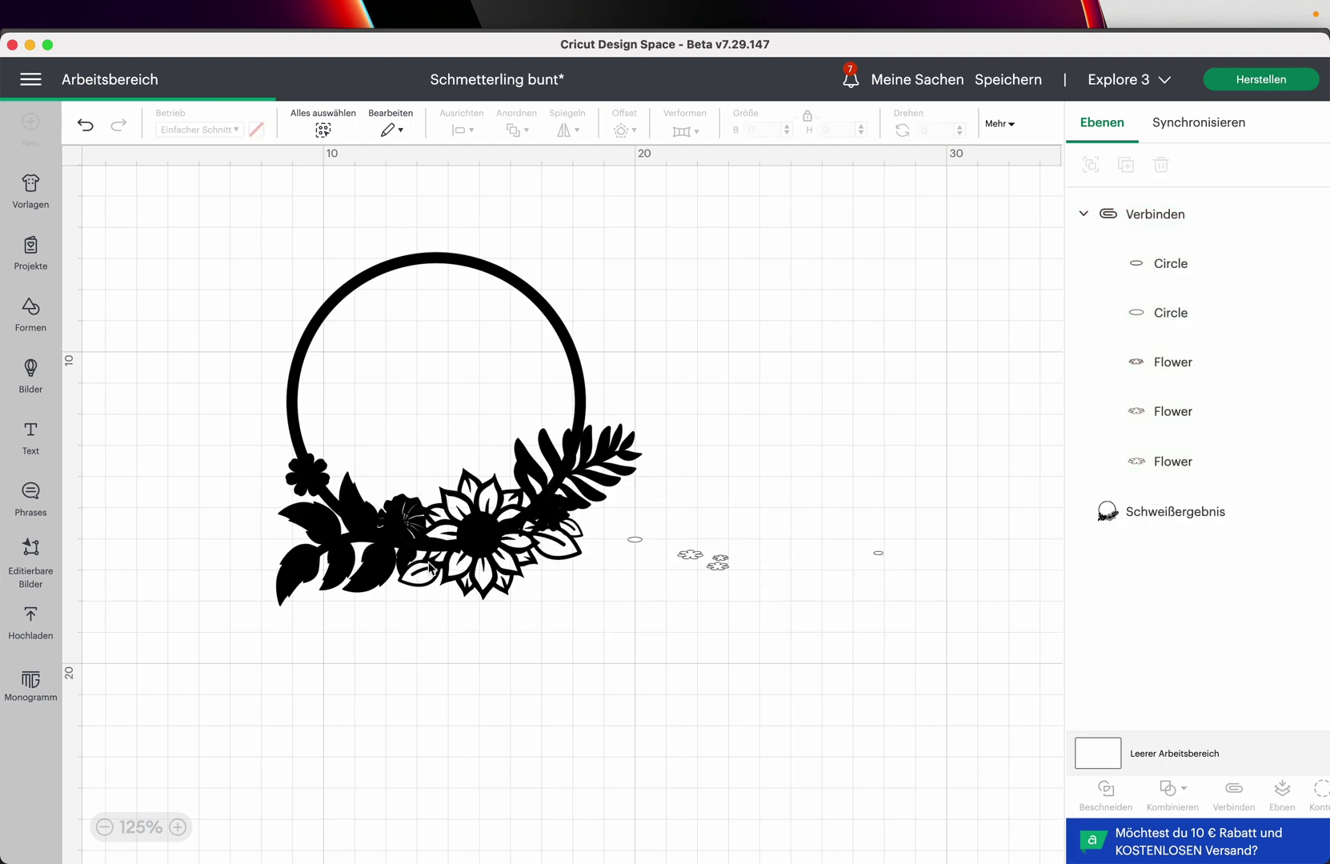
key(super+z)
click(689, 587)
drag(689, 587, 361, 519)
click(586, 683)
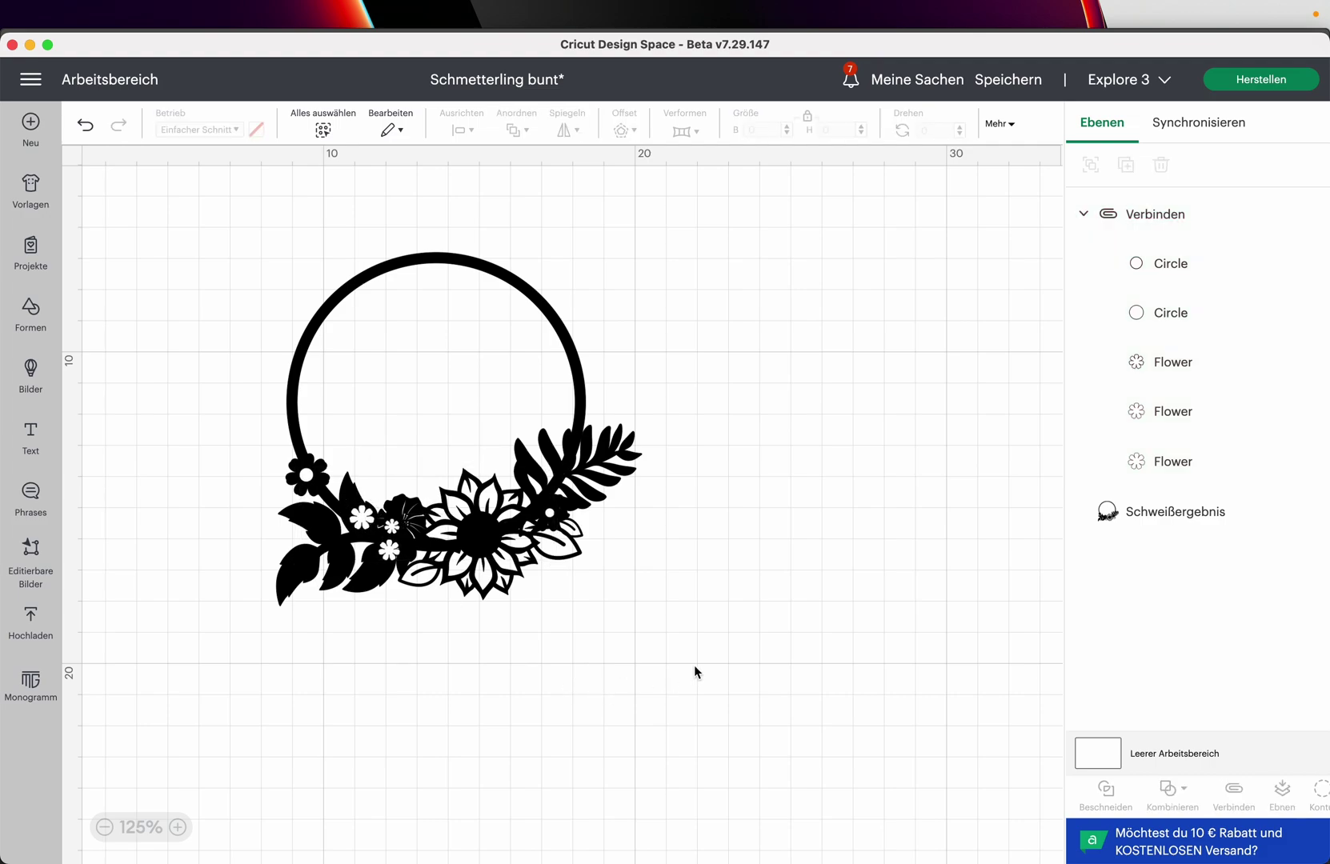
- Subtract the attached white accents from the welded wreath and shift the resulting wreath slightly on the canvas
drag(712, 669, 253, 371)
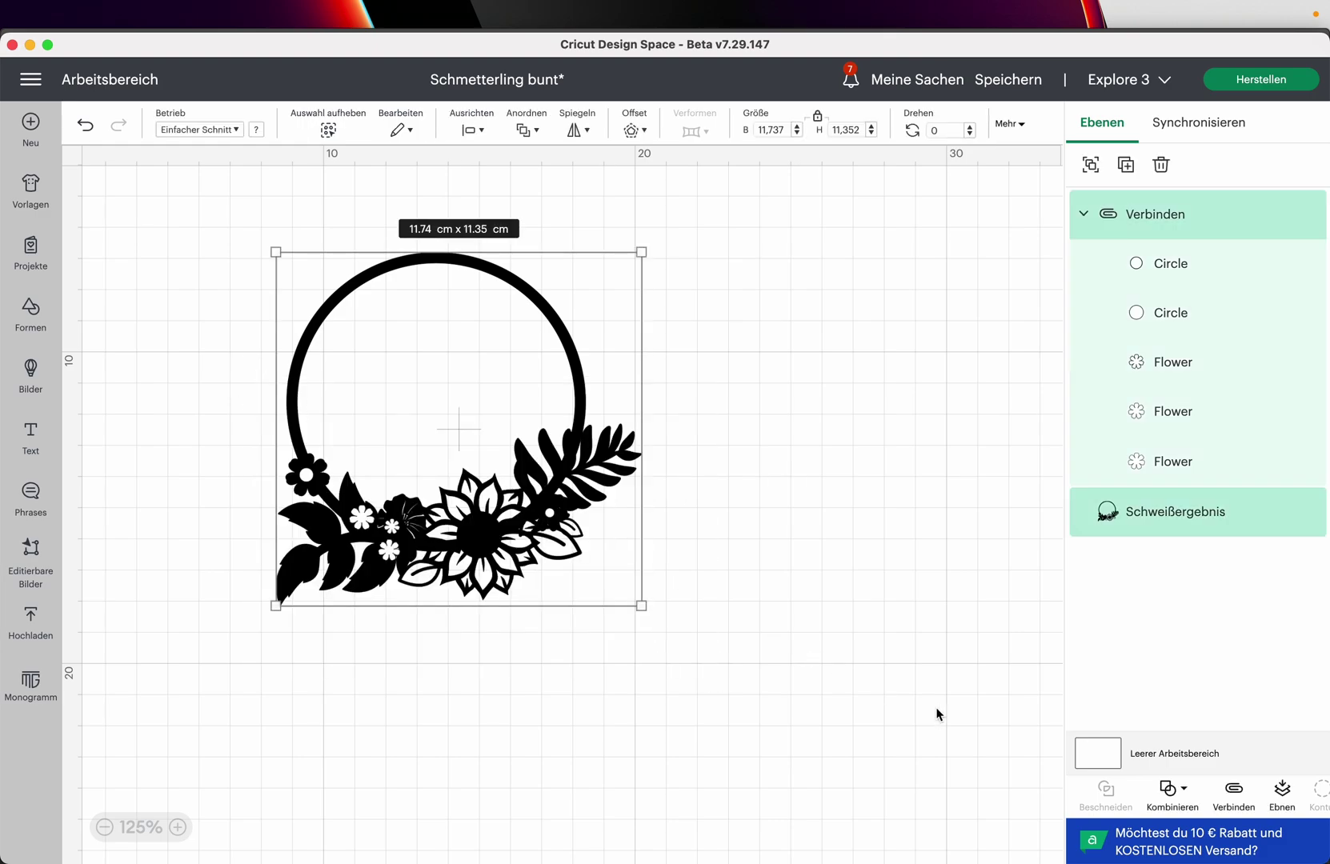
click(1178, 790)
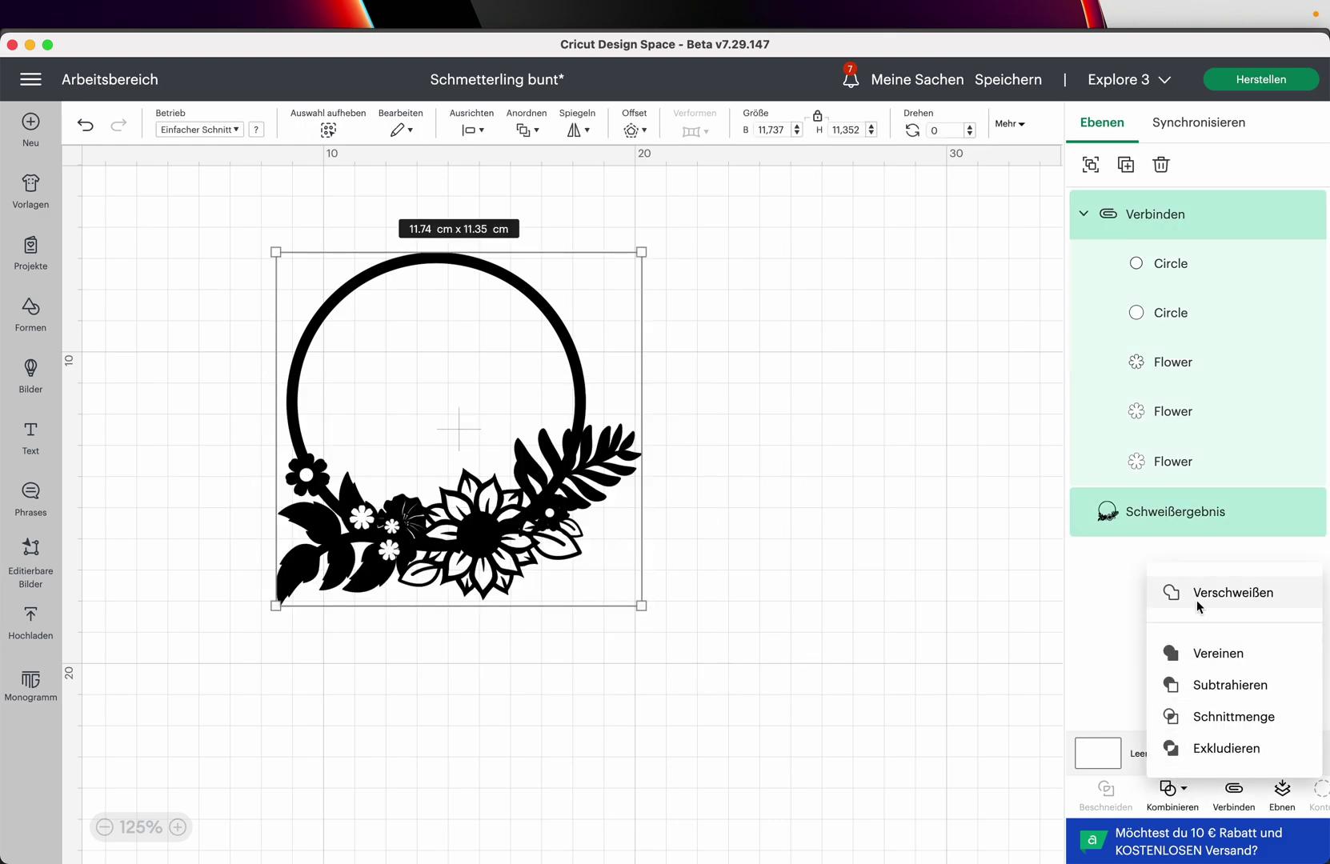
click(1221, 698)
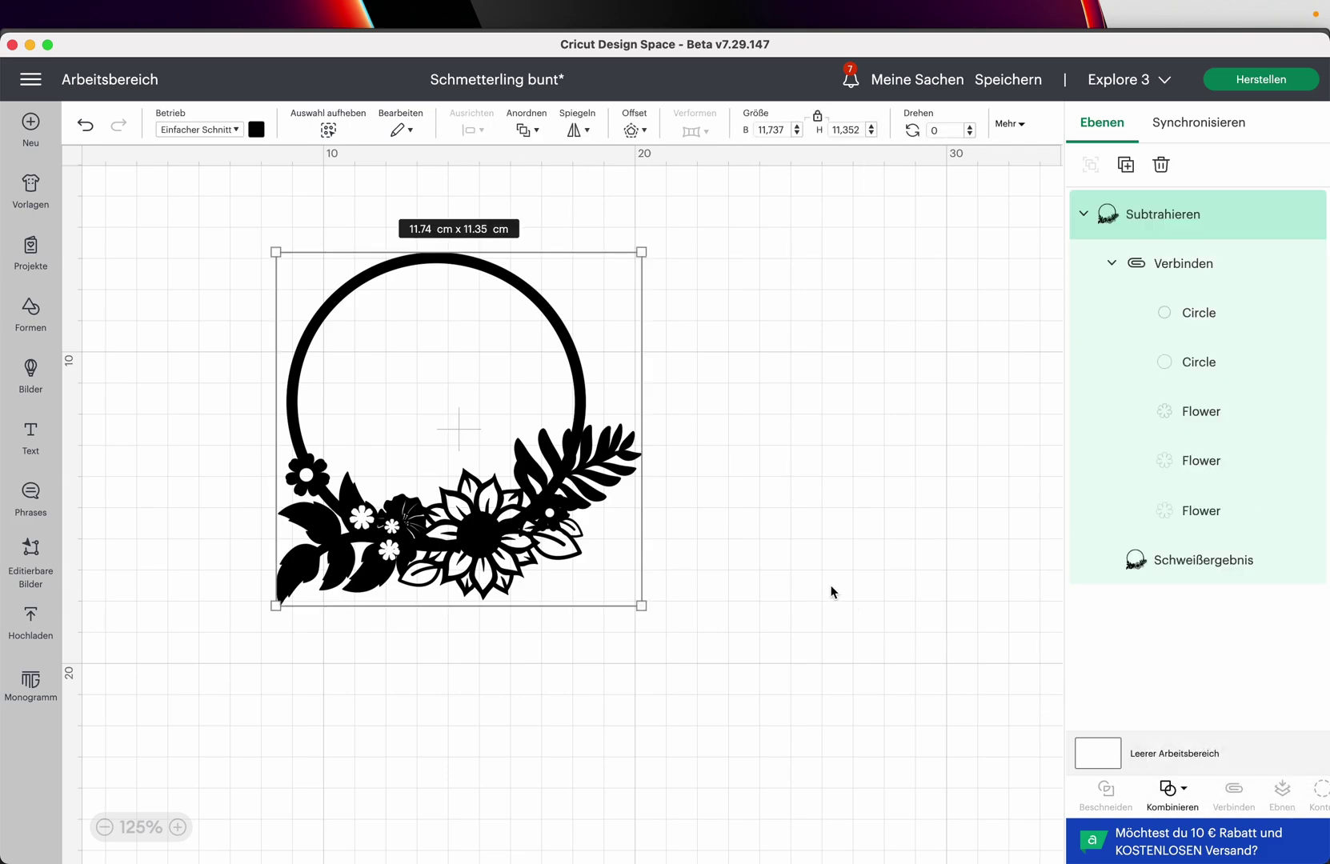
mouse_move(614, 517)
mouse_down()
mouse_move(804, 495)
mouse_move(653, 537)
mouse_move(615, 516)
mouse_up()
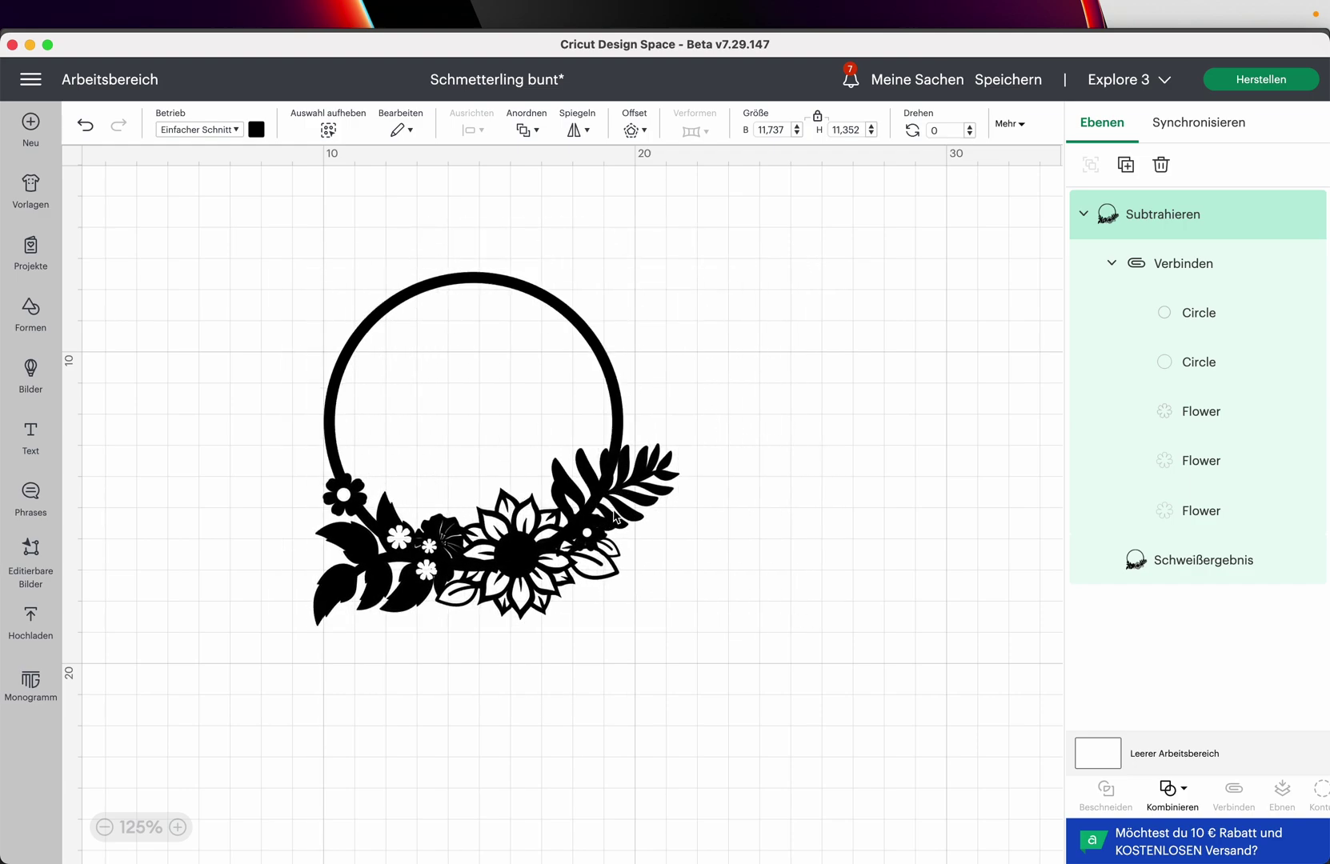
click(885, 655)
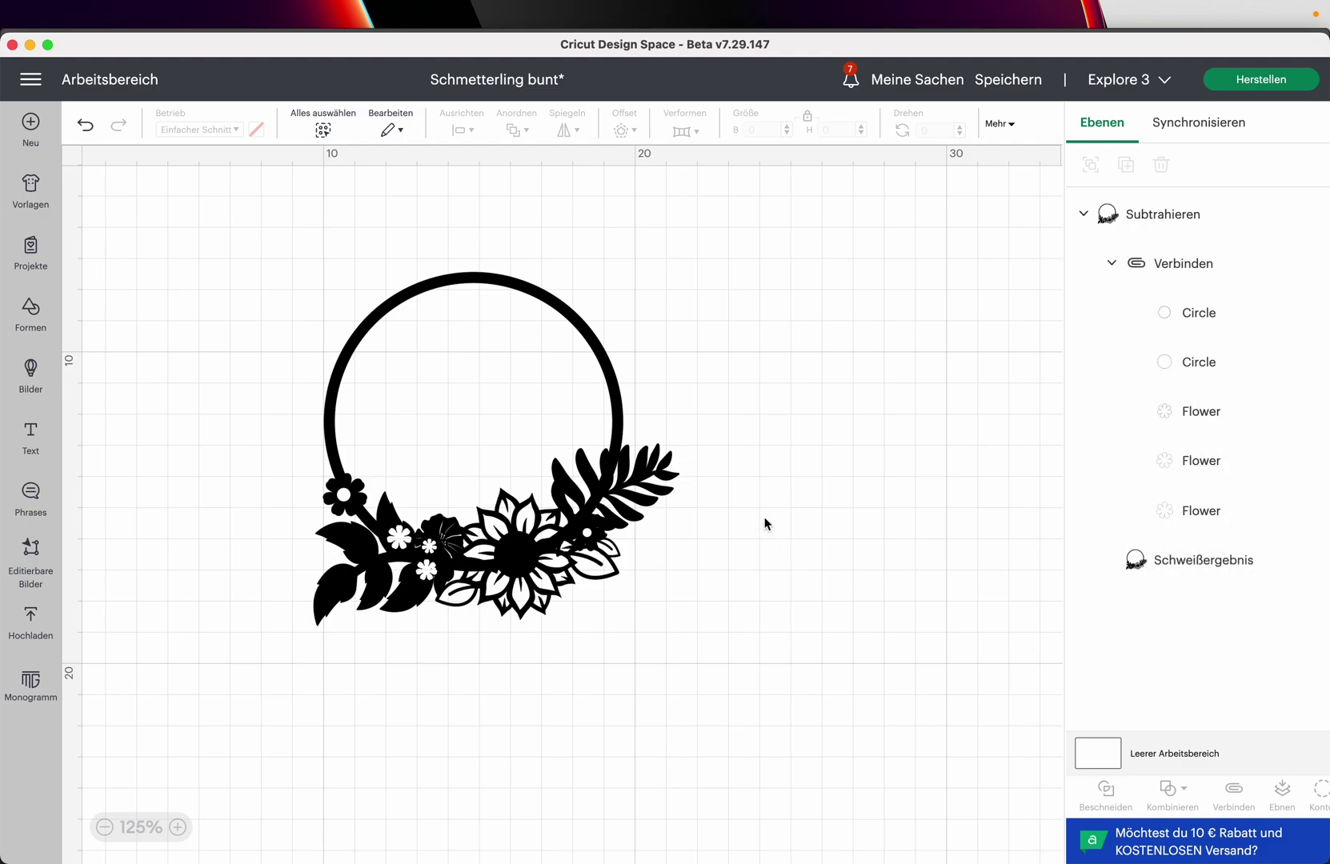
- Nudge the finished wreath slightly and save the project as a new copy titled "Blumekreis - Kostenlos"
click(653, 497)
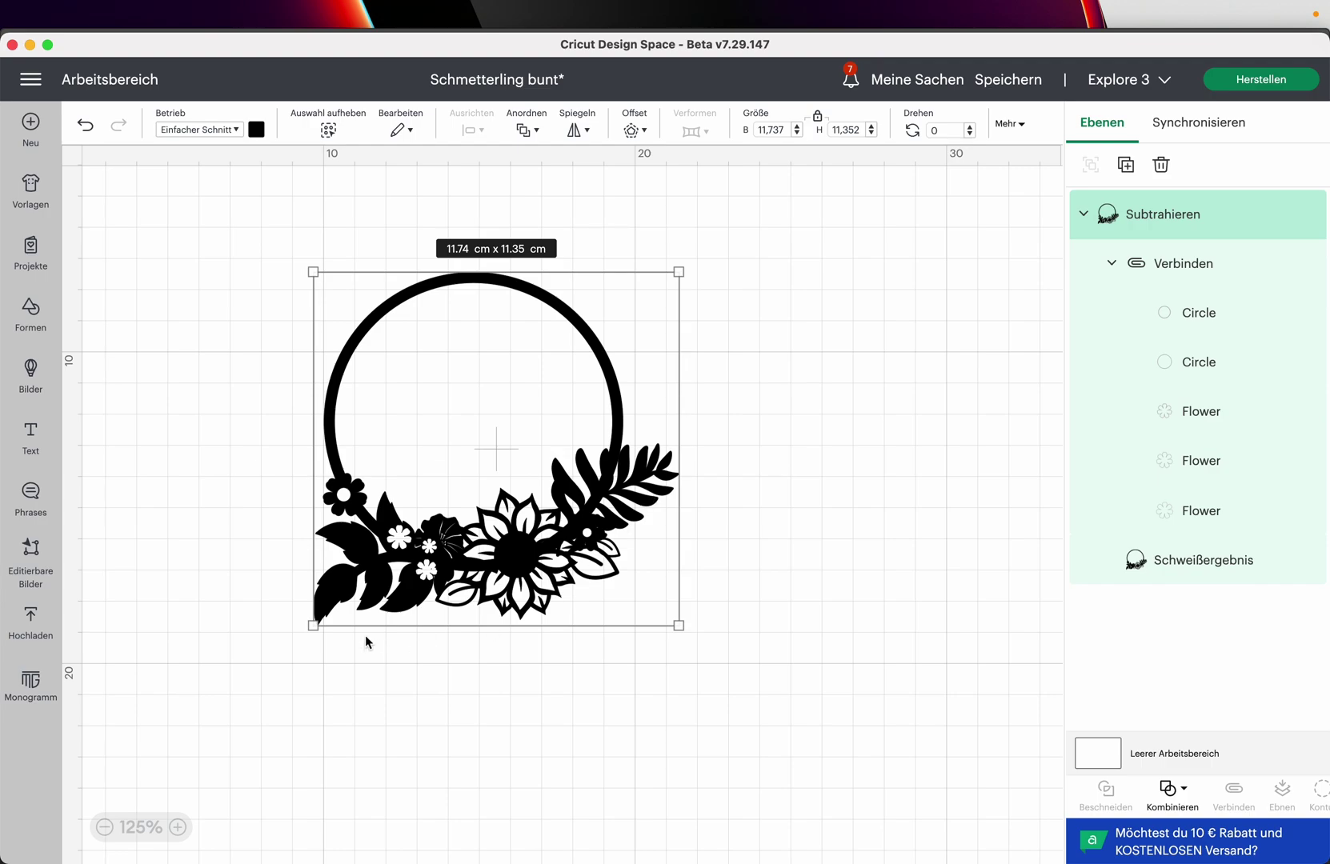
drag(366, 551, 363, 552)
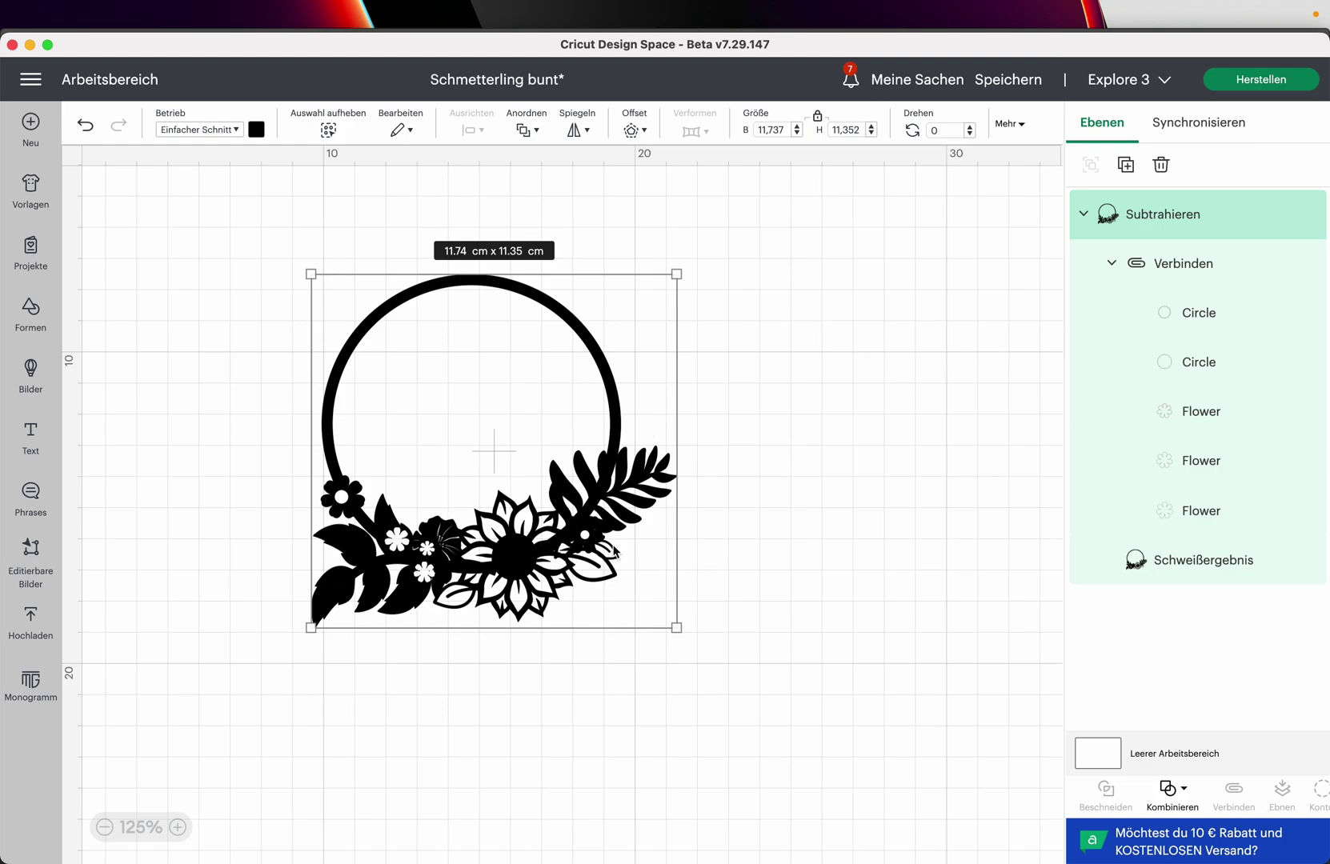
click(1028, 83)
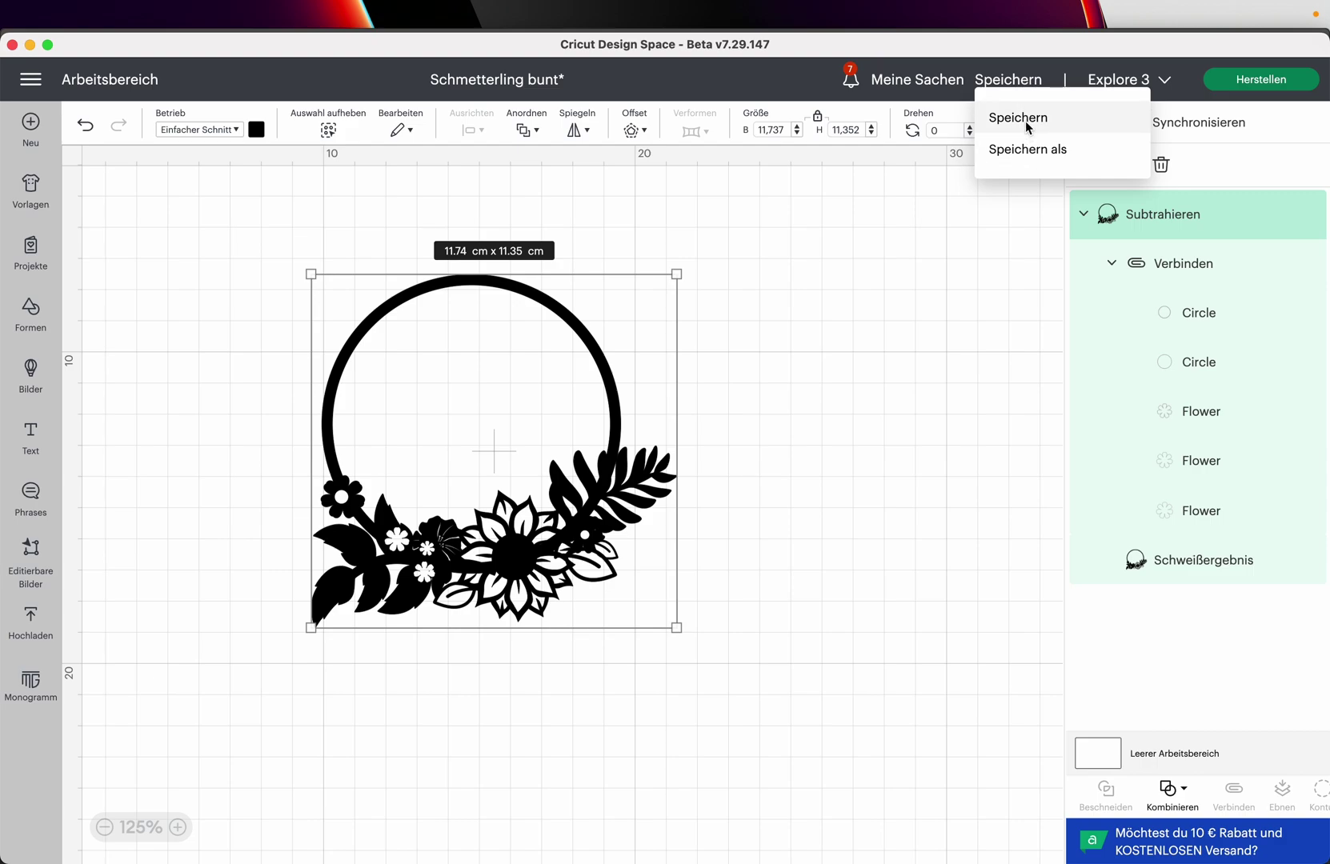
click(1027, 154)
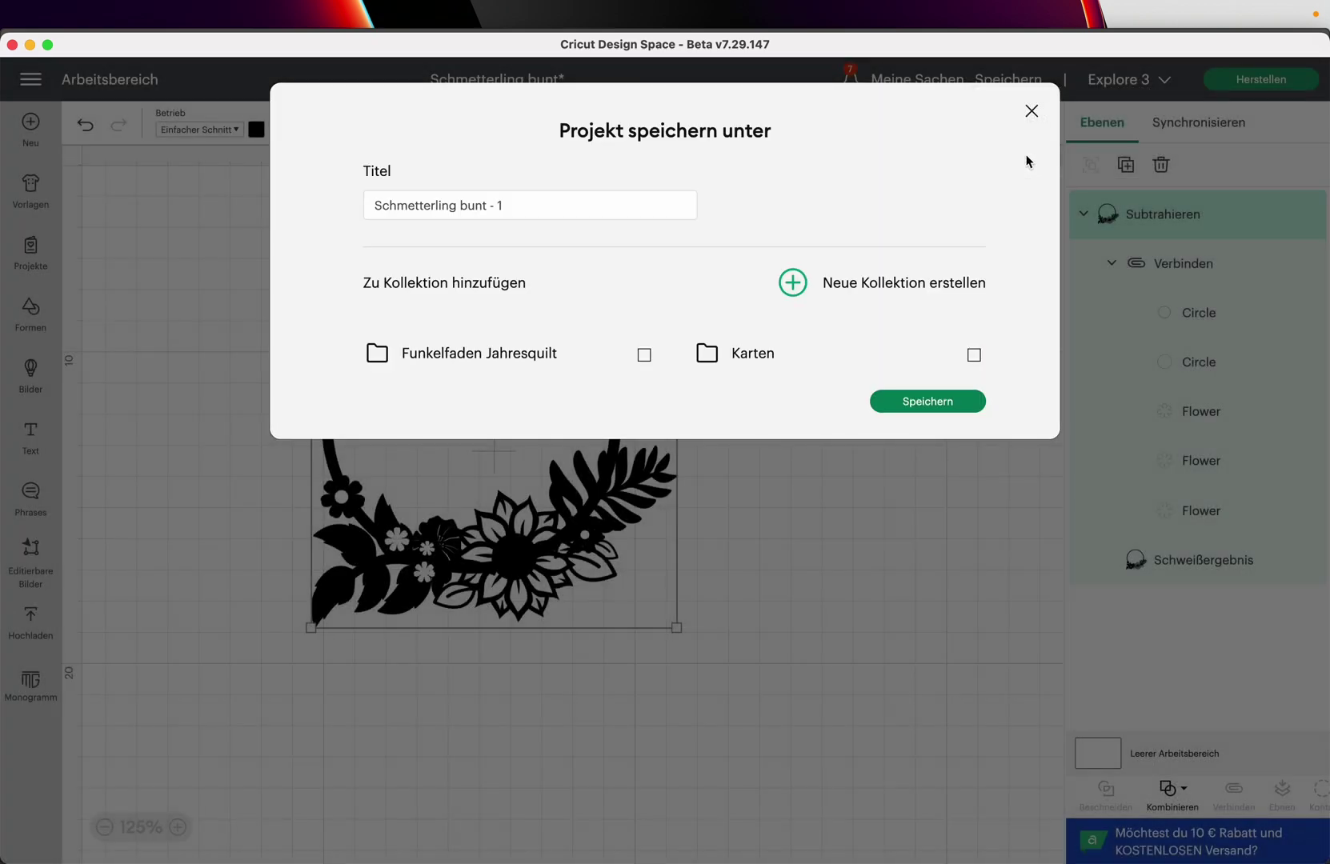
click(582, 199)
key(super+a)
text(B)
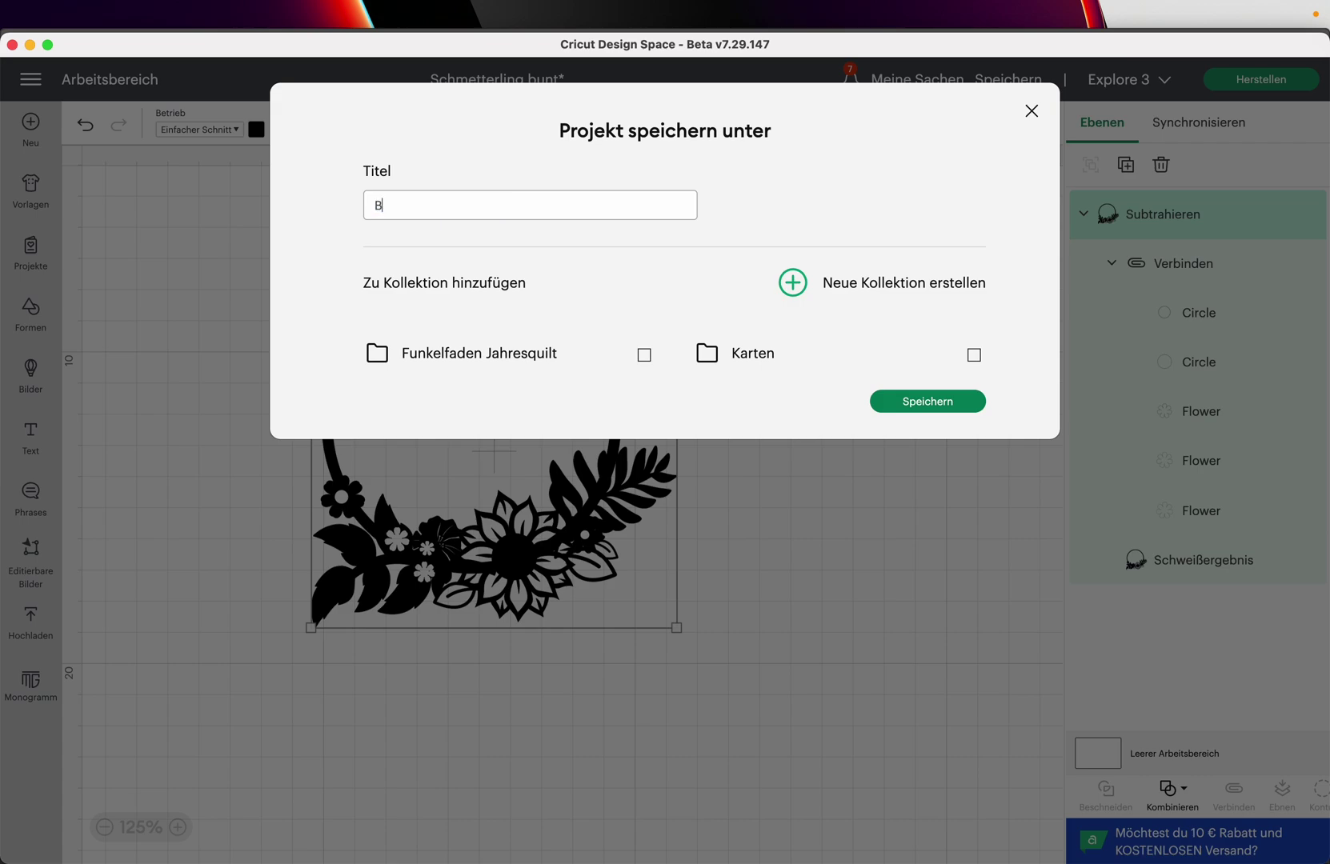
text(lumekreis - Kostenlos)
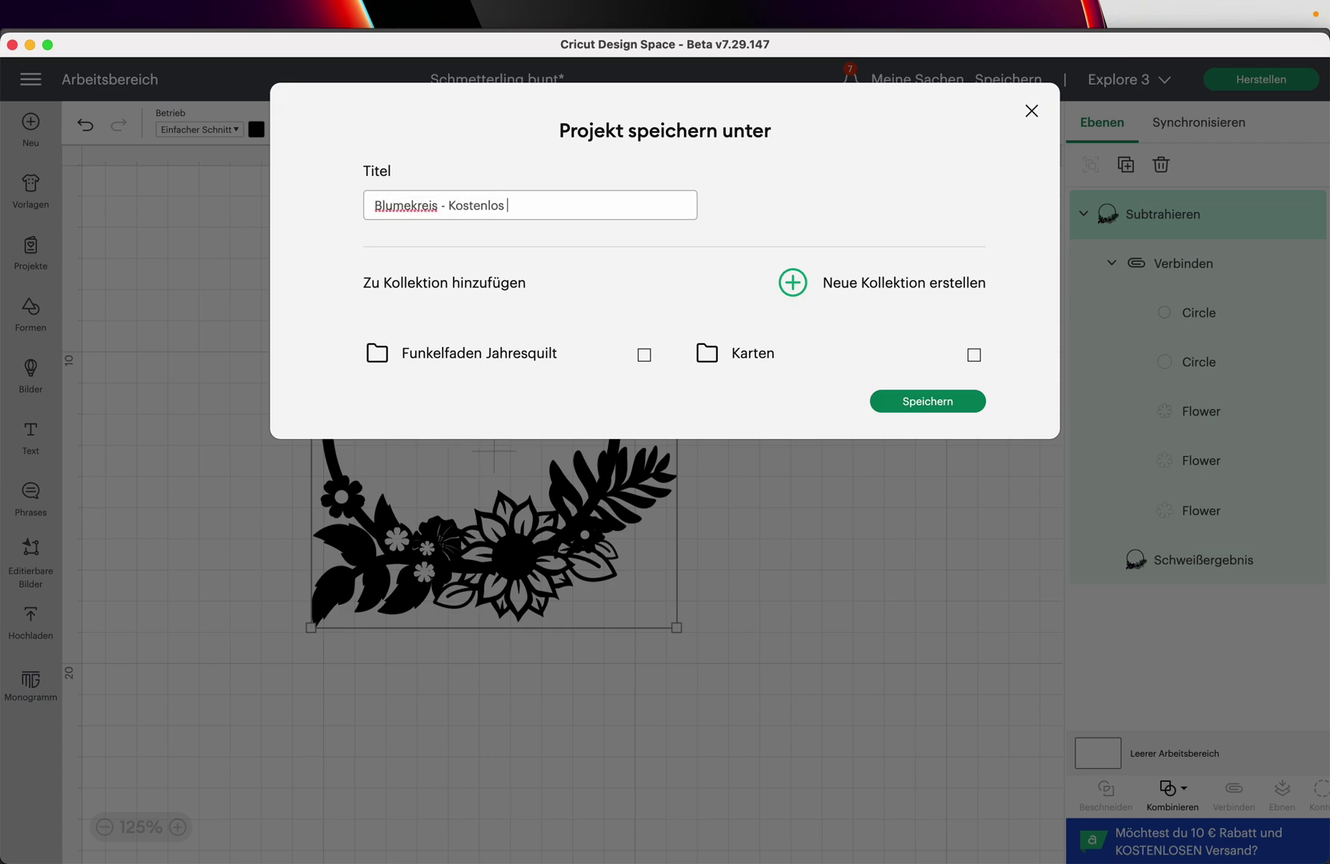
click(944, 409)
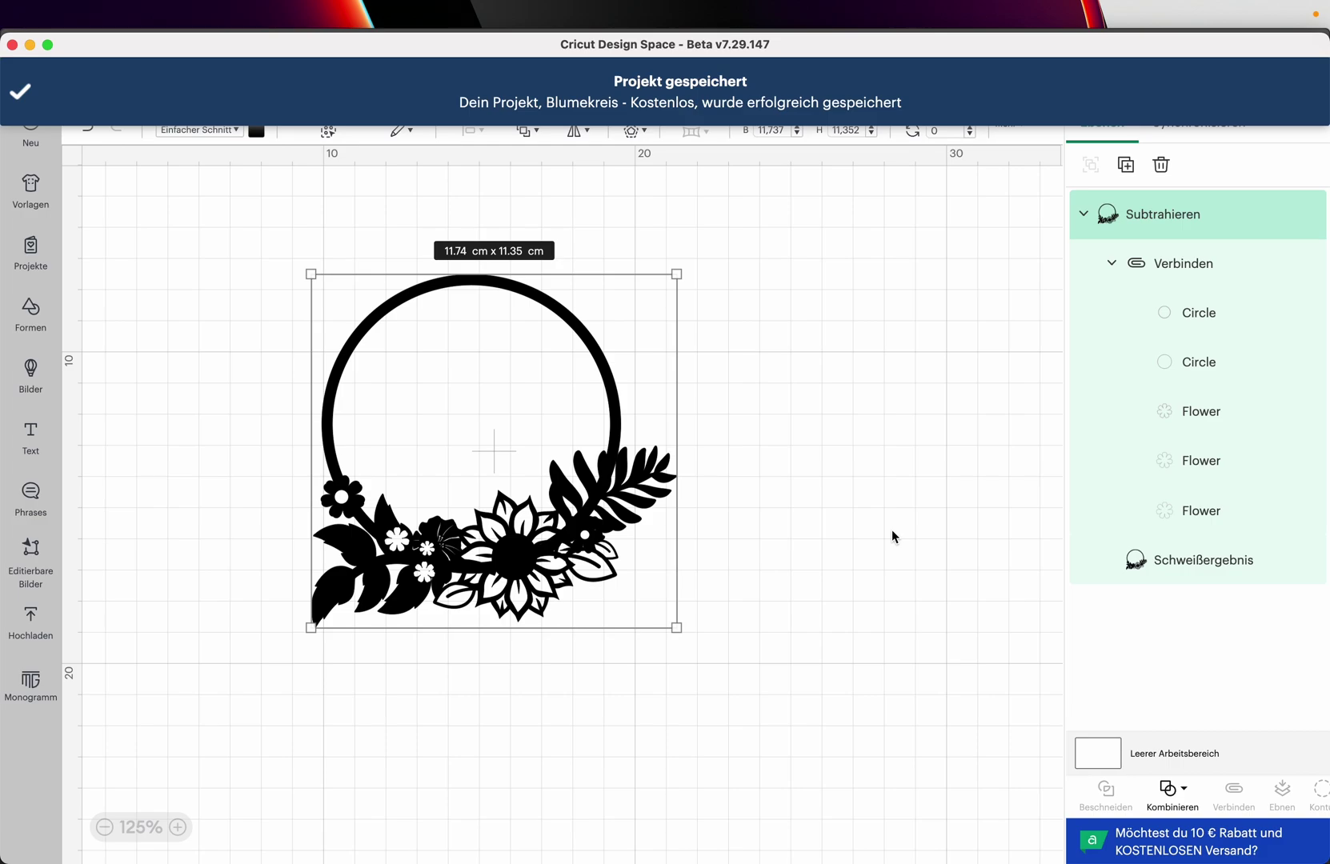
- Add the text "Schön, dass es dich gibt" on three lines and reduce its line spacing
text(Schön, dass es dich gibt)
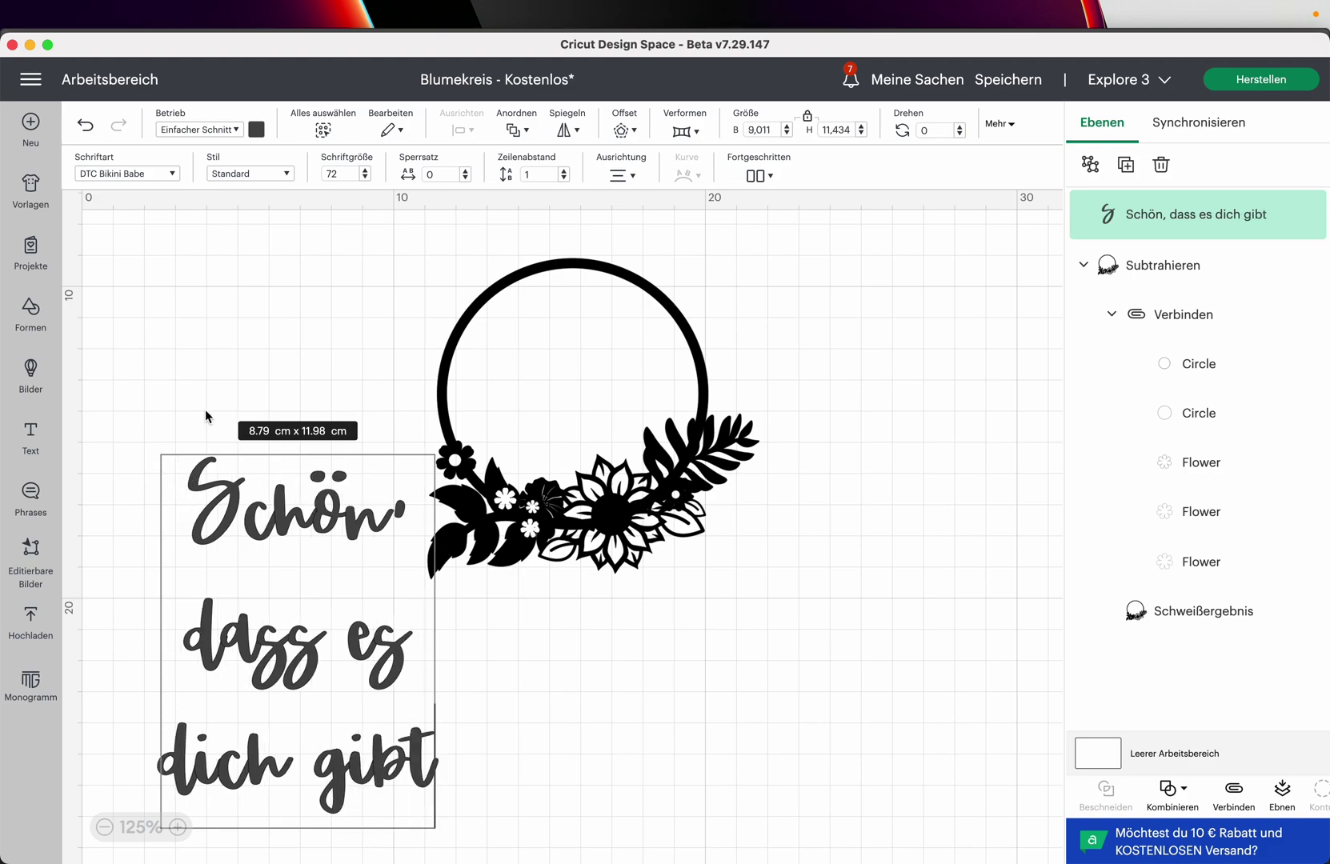
click(563, 178)
click(563, 178)
click(564, 178)
click(563, 178)
click(564, 178)
click(563, 177)
click(563, 178)
click(532, 175)
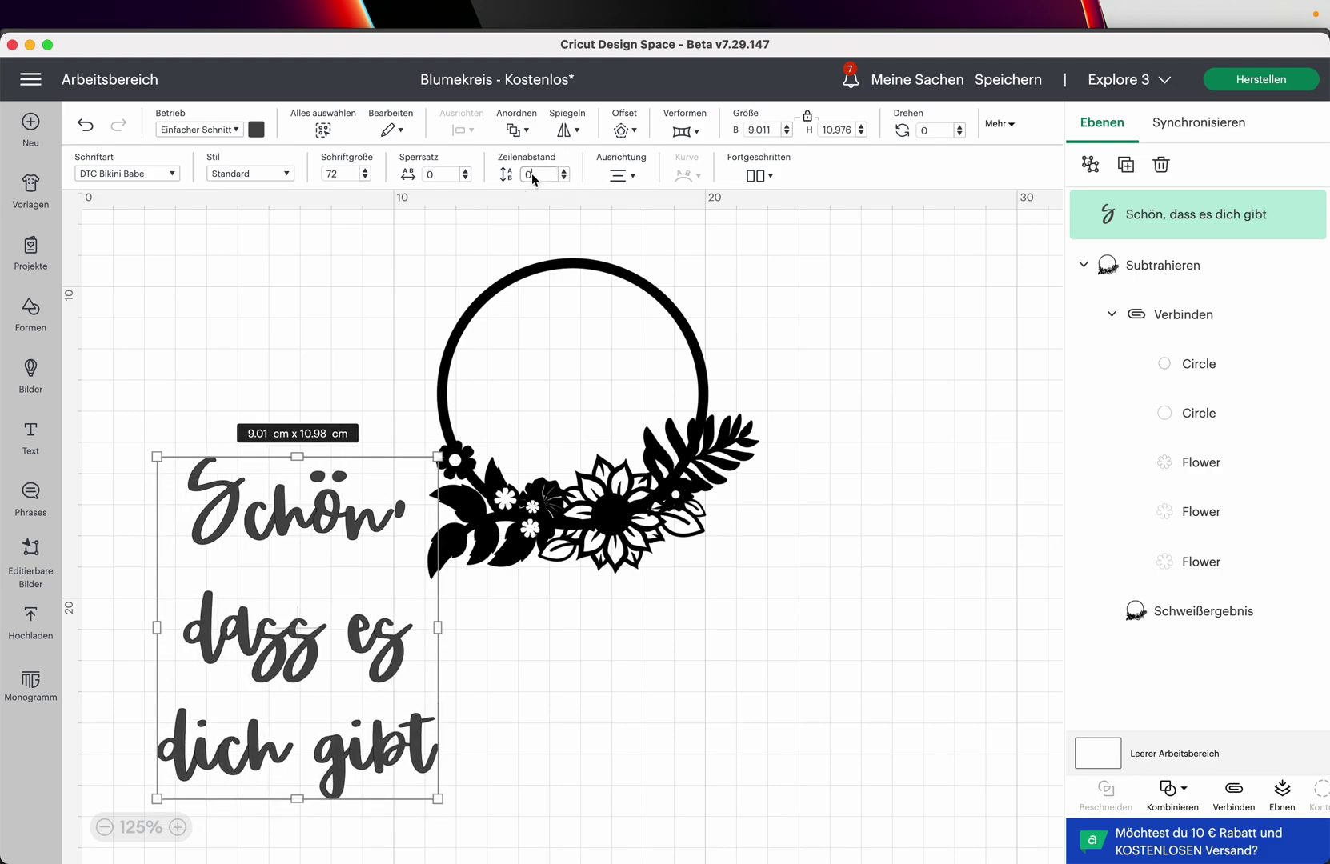
key(Return)
- Scale the three-line text down and position it inside the ring above the flowers
drag(347, 617, 288, 536)
drag(378, 660, 281, 562)
drag(236, 465, 611, 378)
drag(653, 474, 626, 414)
mouse_move(605, 420)
mouse_down()
mouse_move(624, 437)
mouse_move(592, 425)
mouse_up()
drag(754, 603, 577, 365)
click(532, 132)
click(487, 132)
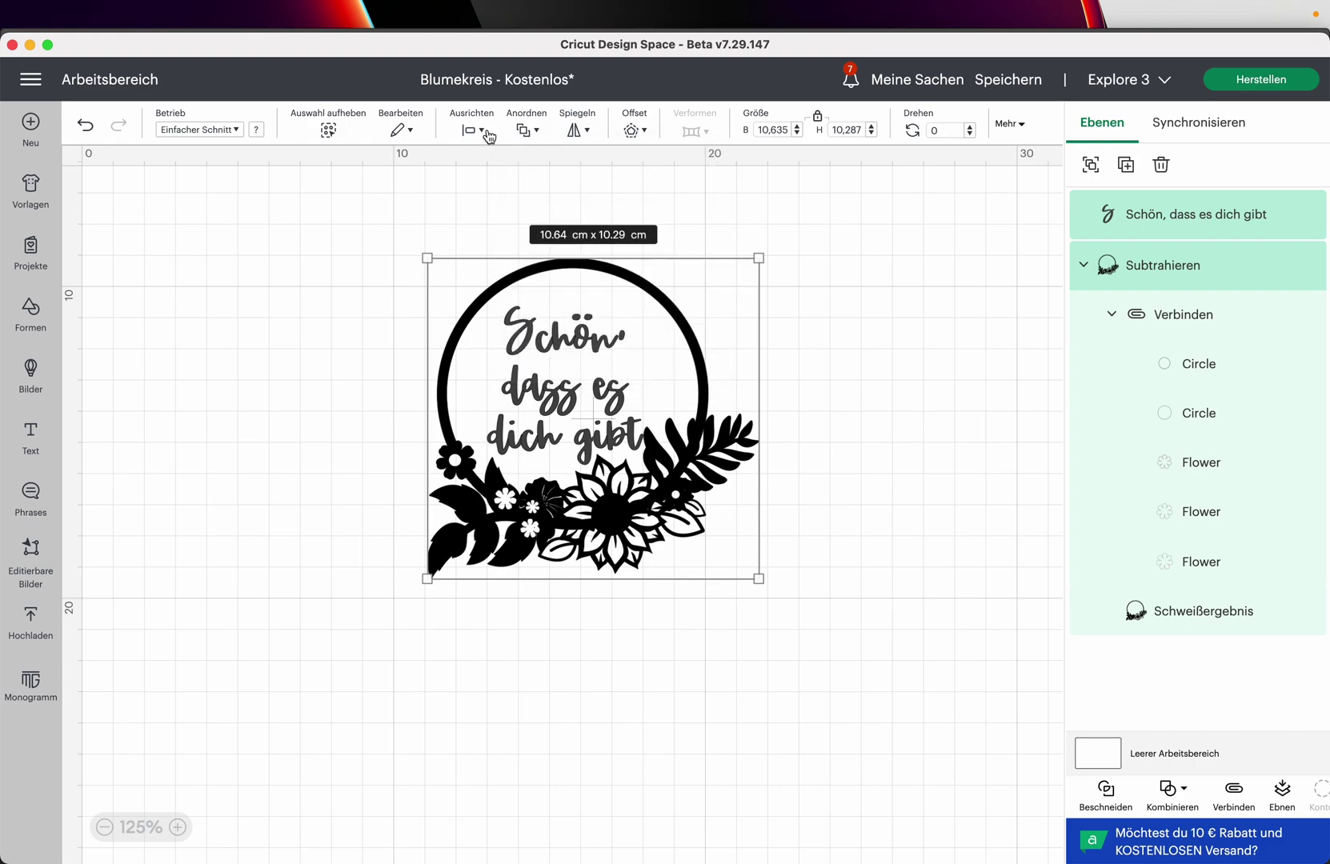
click(542, 377)
drag(634, 443, 536, 392)
- Rotate the wreath slightly counterclockwise to 352.76°, leaving the text upright
click(798, 446)
click(693, 472)
drag(766, 594, 781, 563)
click(833, 280)
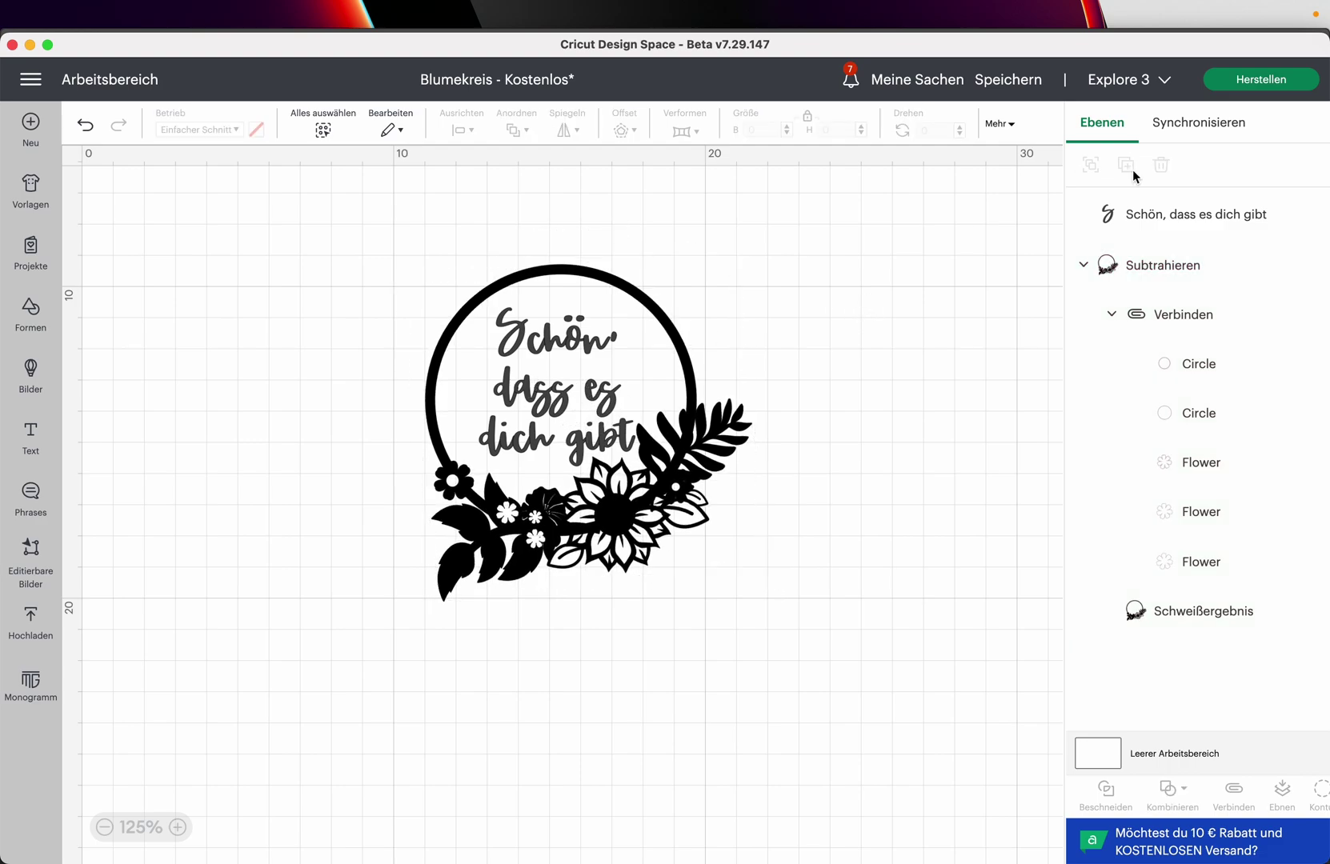
- Enlarge the text slightly inside the ring and fine-tune the positions of the text and the wreath
click(569, 389)
drag(482, 464, 471, 474)
drag(530, 421, 531, 417)
click(706, 413)
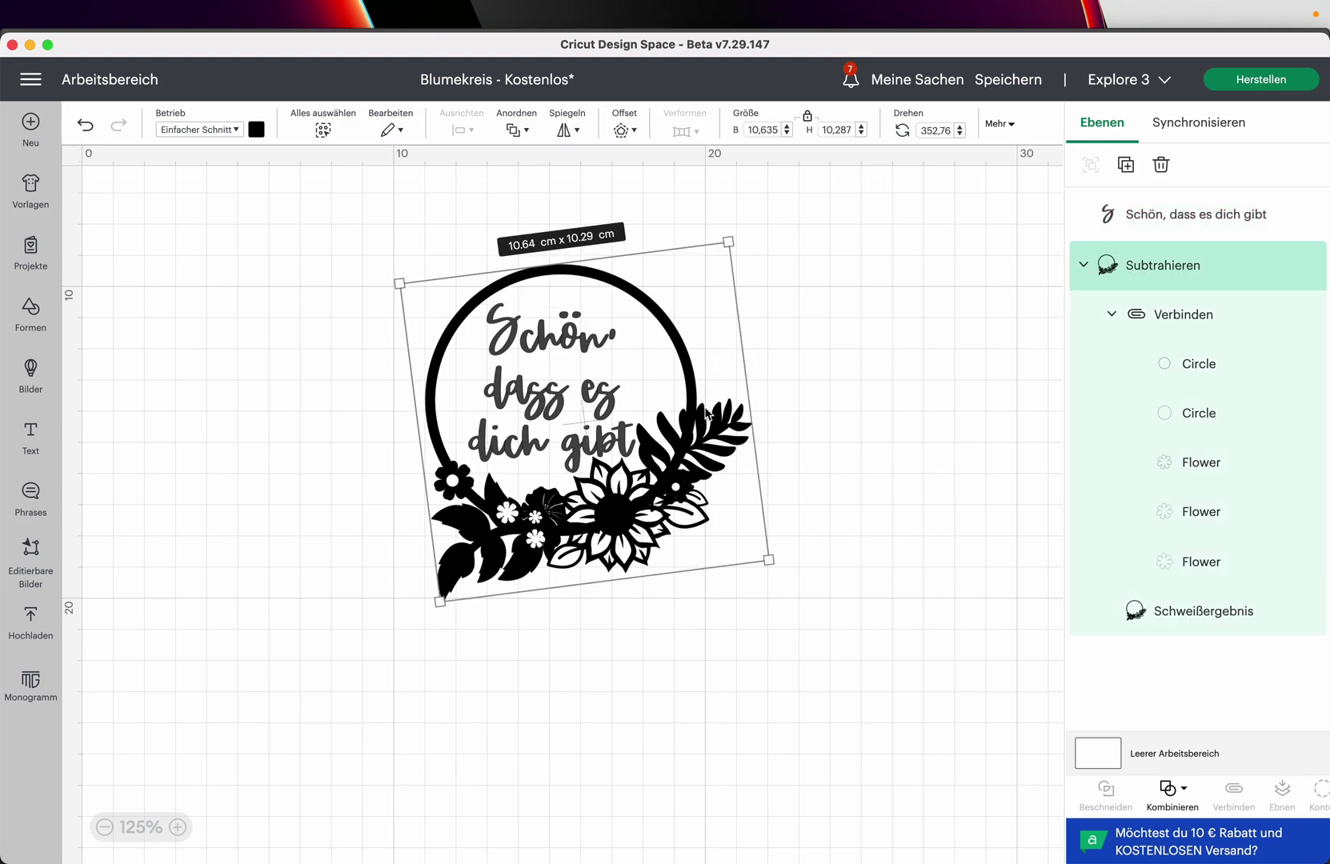
drag(680, 485, 682, 488)
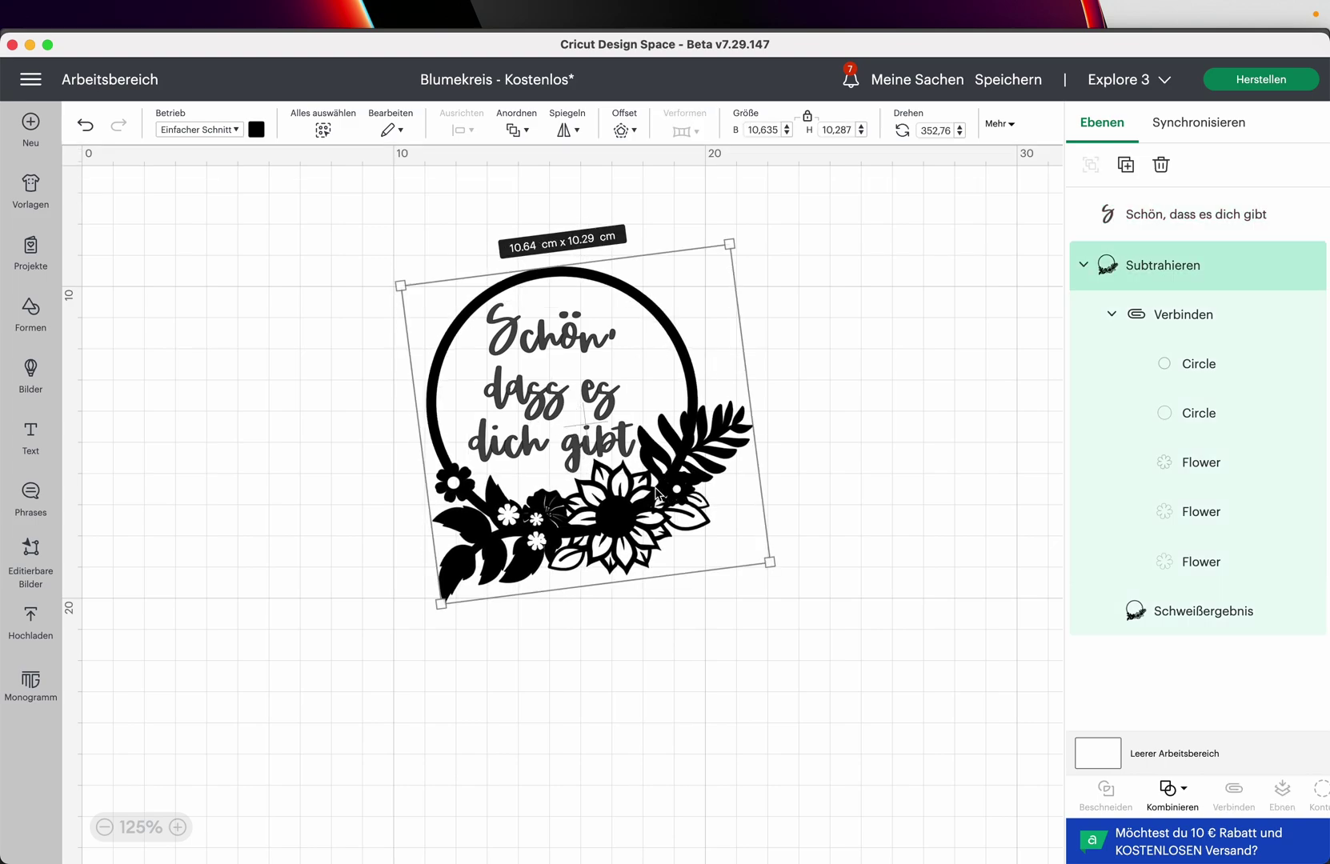